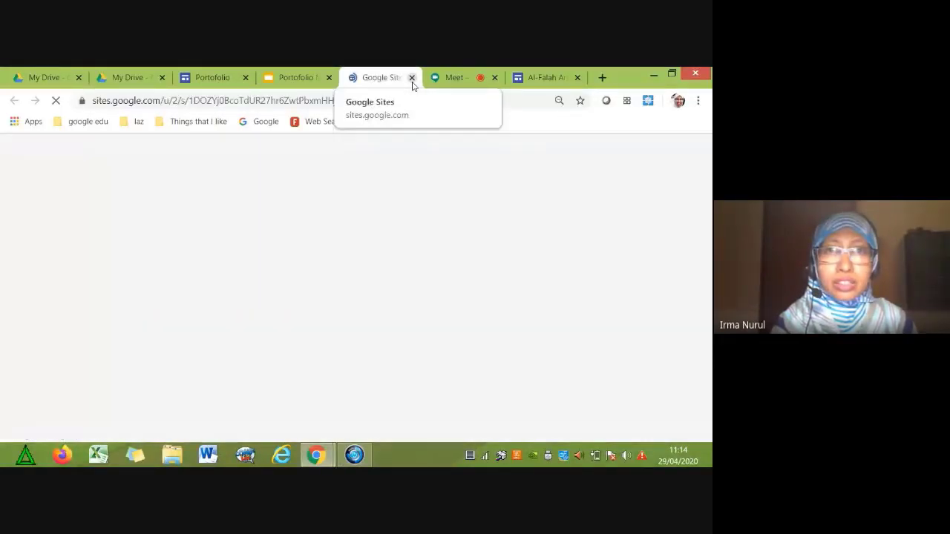
Close the still-loading Google Sites page and switch to the Al-Falah Art Class site in the Google Sites editor.
{"action": "left_click", "coordinate": [412, 77]}
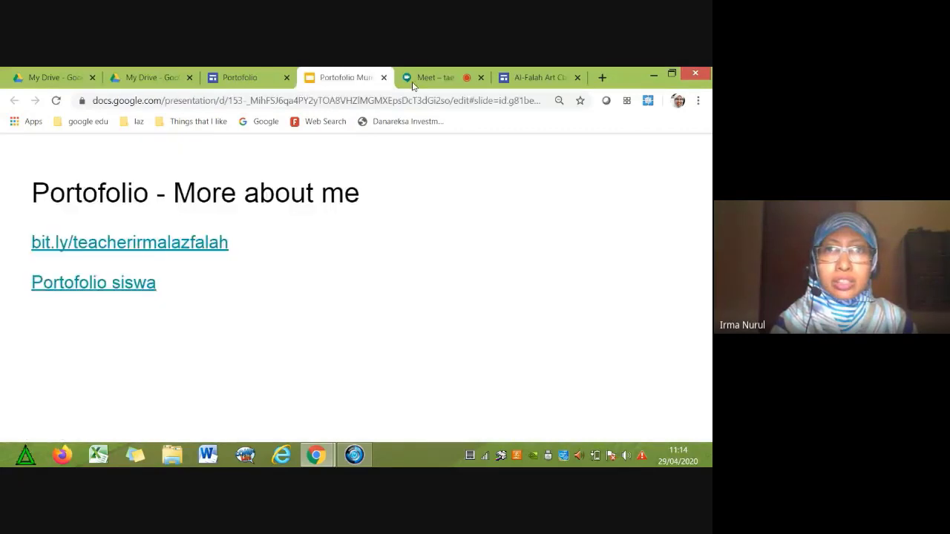
{"action": "left_click", "coordinate": [541, 77]}
{"action": "left_click", "coordinate": [305, 194]}
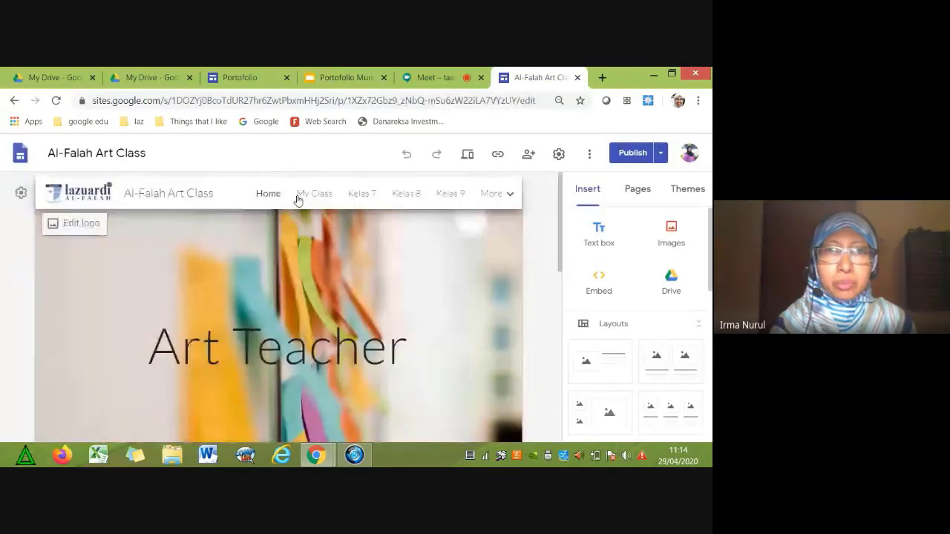
Look over the Home page in the editor, from the Art Teacher header down to the teacher's profile section.
{"action": "scroll", "coordinate": [365, 296], "scroll_direction": "down", "scroll_amount": 2}
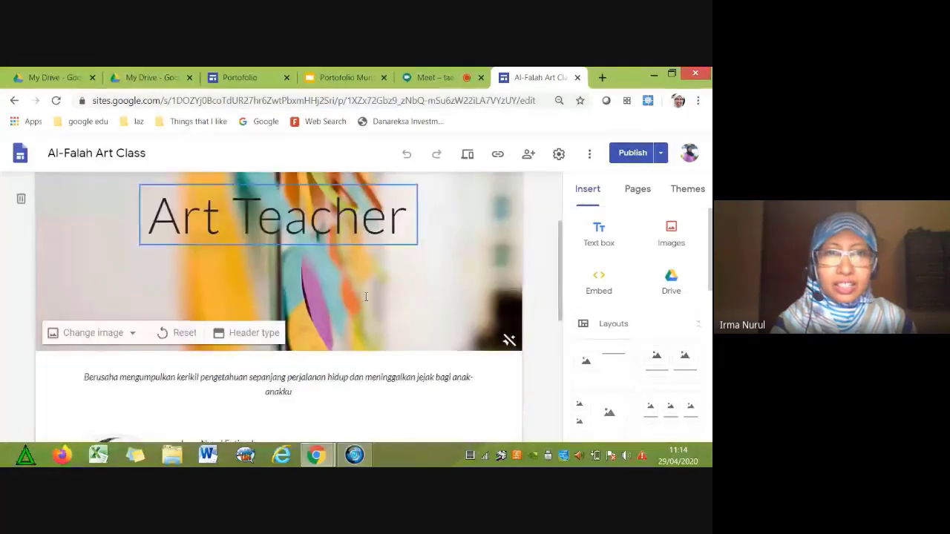
{"action": "scroll", "coordinate": [366, 297], "scroll_direction": "up", "scroll_amount": 2}
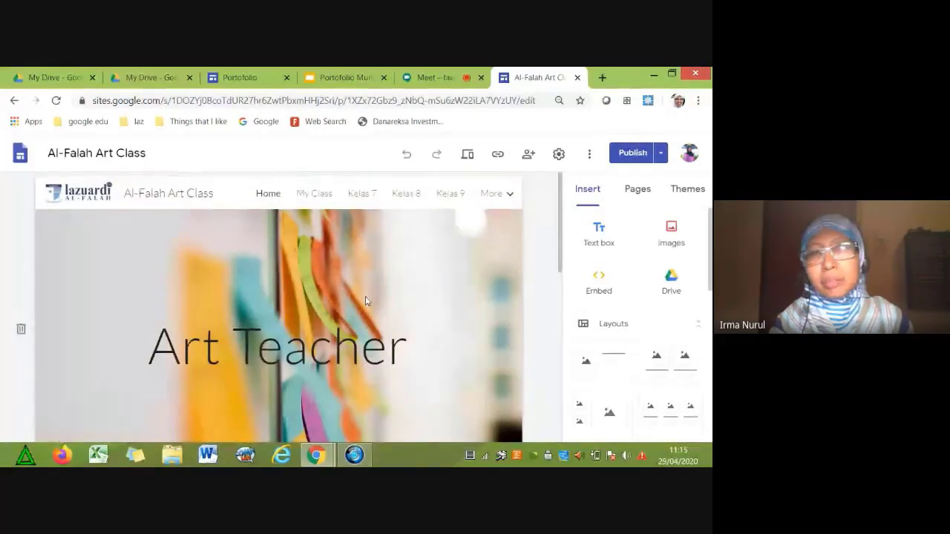
{"action": "scroll", "coordinate": [365, 301], "scroll_direction": "down", "scroll_amount": 3}
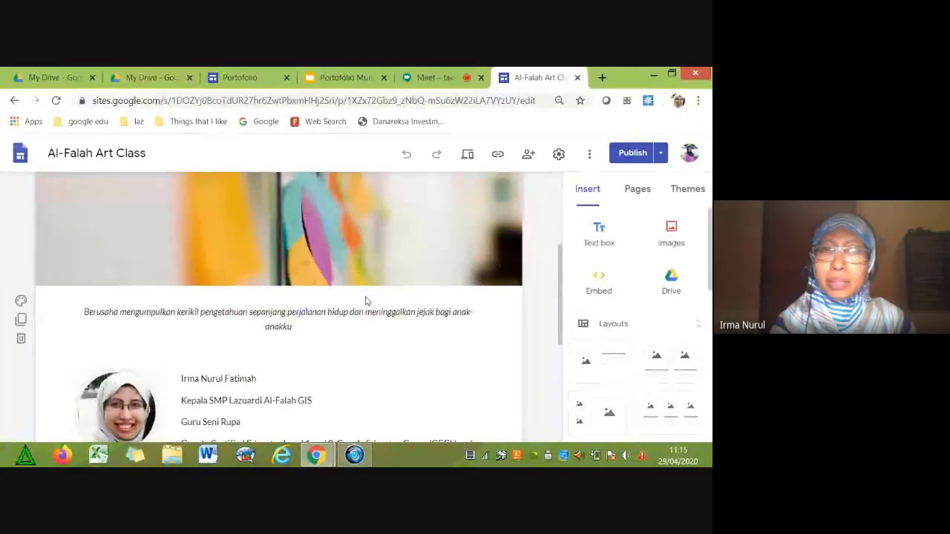
{"action": "scroll", "coordinate": [365, 301], "scroll_direction": "up", "scroll_amount": 3}
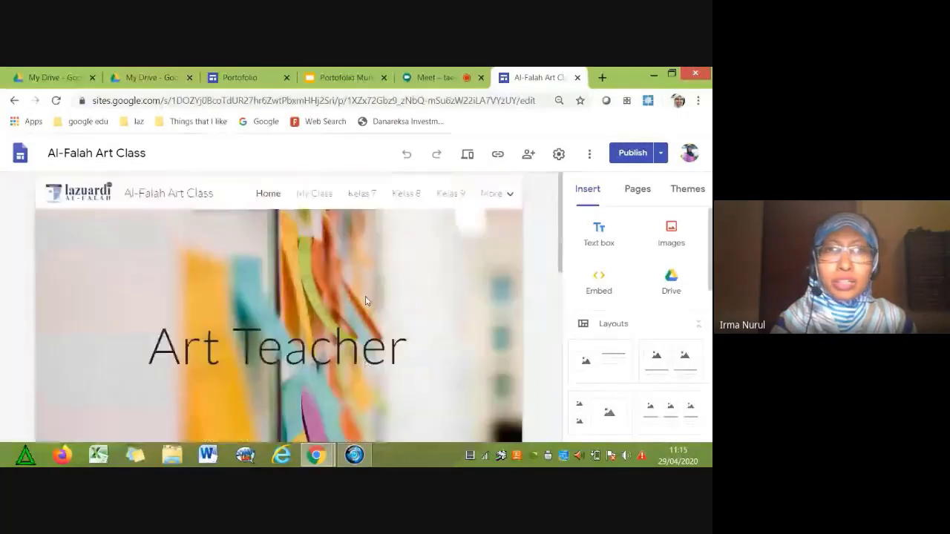
{"action": "scroll", "coordinate": [365, 301], "scroll_direction": "down", "scroll_amount": 3}
{"action": "scroll", "coordinate": [365, 301], "scroll_direction": "down", "scroll_amount": 2}
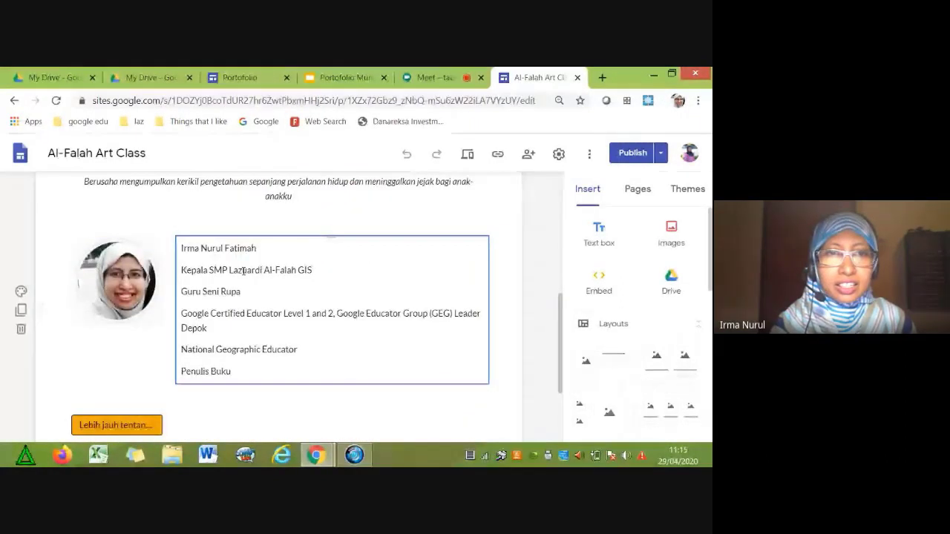
{"action": "scroll", "coordinate": [140, 378], "scroll_direction": "down", "scroll_amount": 1}
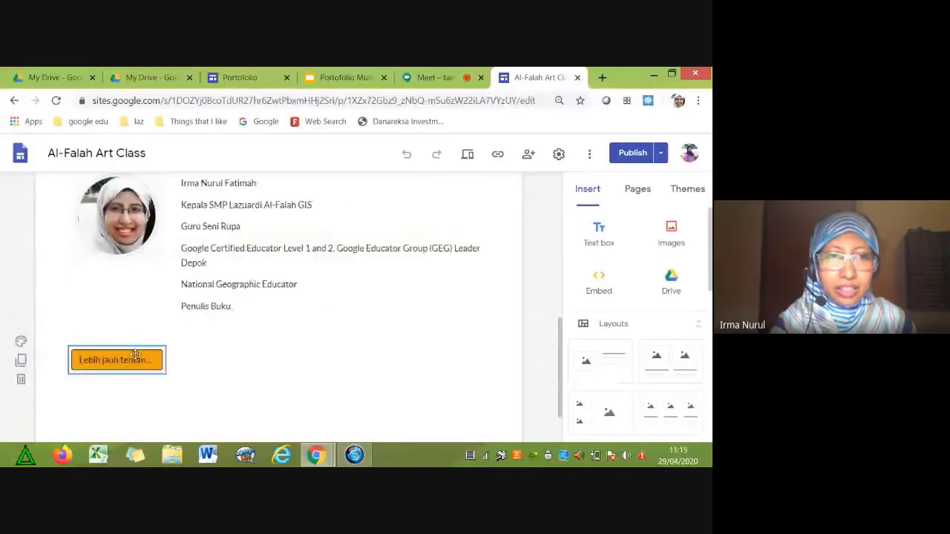
View the published Al-Falah Art Class site and follow its "Lebih jauh tentang saya" link to the portfolio page.
{"action": "left_click", "coordinate": [140, 360]}
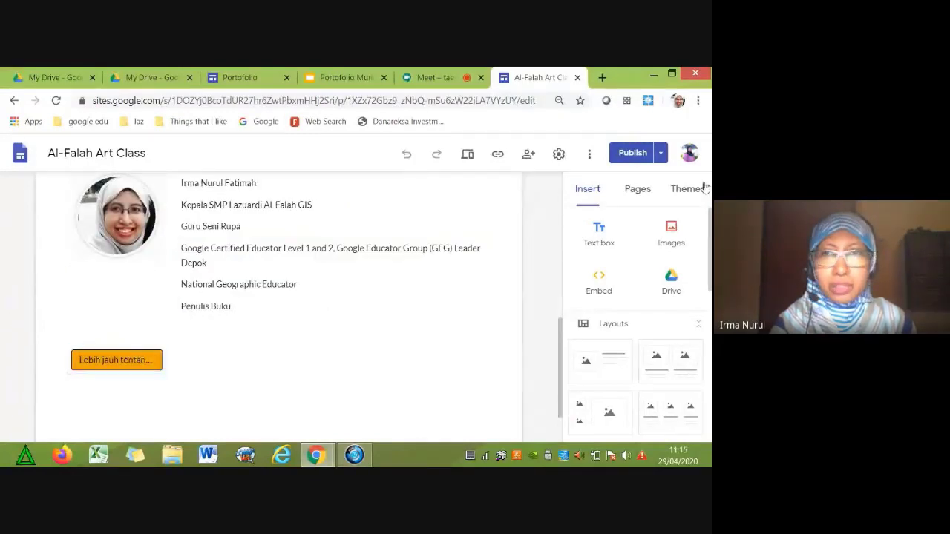
{"action": "left_click", "coordinate": [662, 153]}
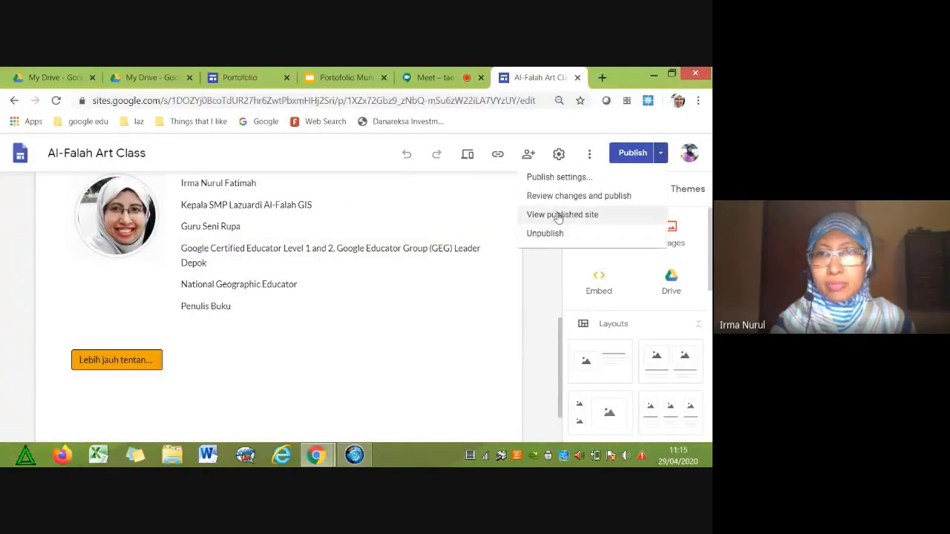
{"action": "left_click", "coordinate": [558, 215]}
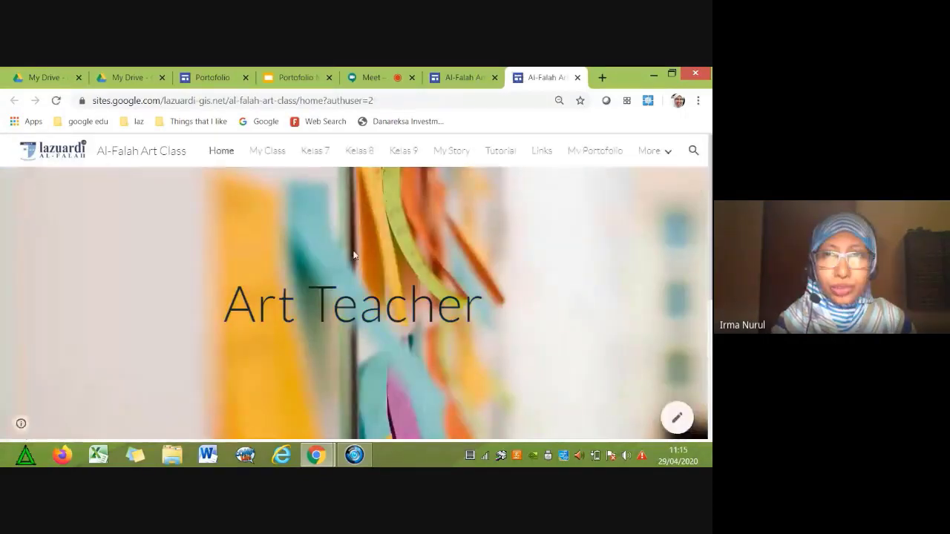
{"action": "scroll", "coordinate": [355, 253], "scroll_direction": "down", "scroll_amount": 3}
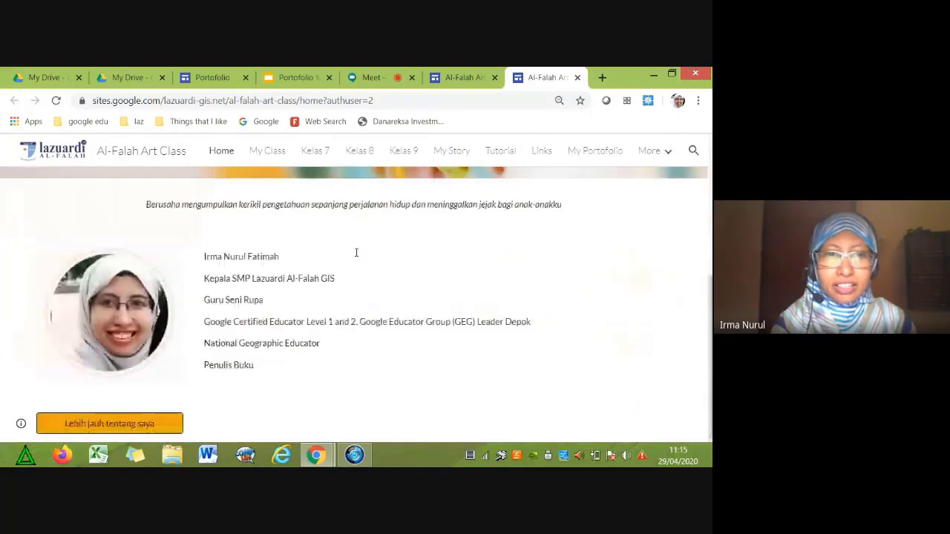
{"action": "left_click", "coordinate": [95, 424]}
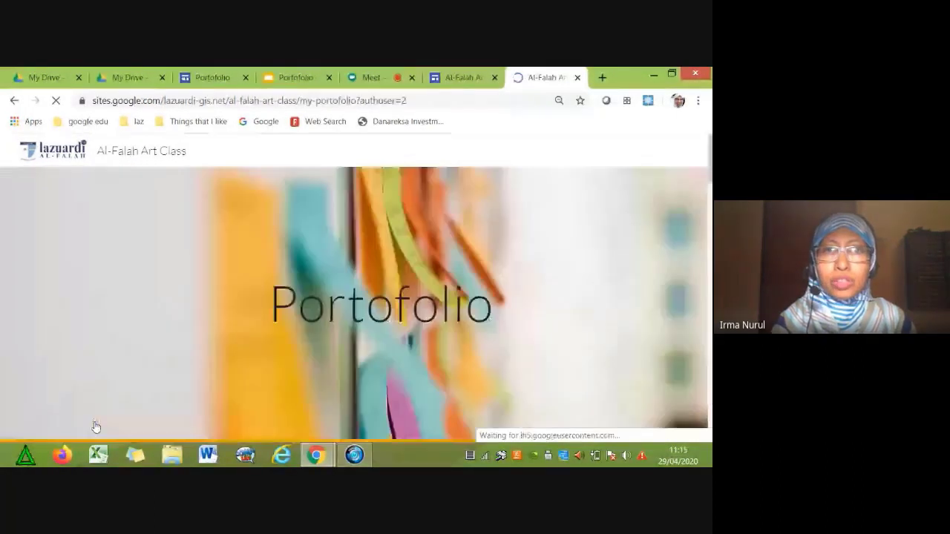
Examine the photos of handmade works in the Art and Craft section of the portfolio page.
{"action": "scroll", "coordinate": [315, 248], "scroll_direction": "down", "scroll_amount": 2}
{"action": "scroll", "coordinate": [315, 248], "scroll_direction": "down", "scroll_amount": 2}
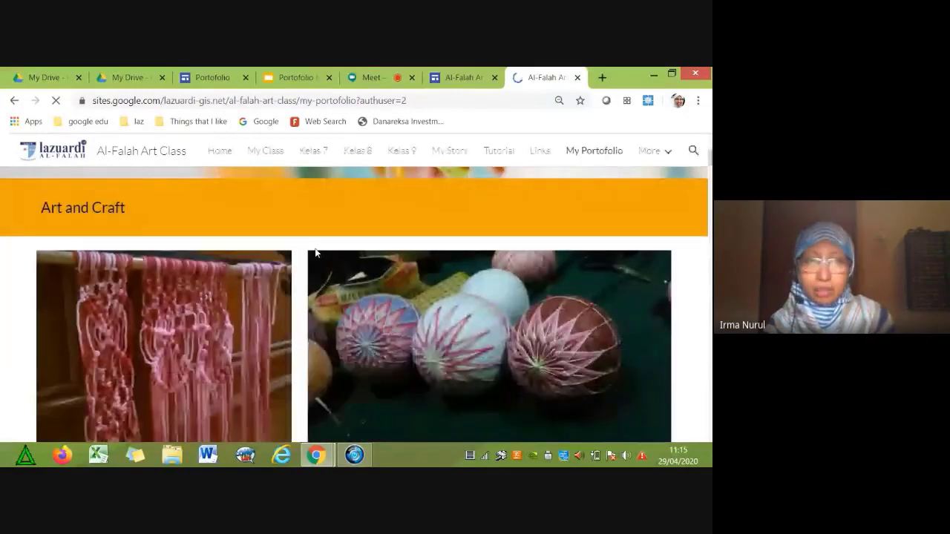
{"action": "scroll", "coordinate": [315, 253], "scroll_direction": "down", "scroll_amount": 1}
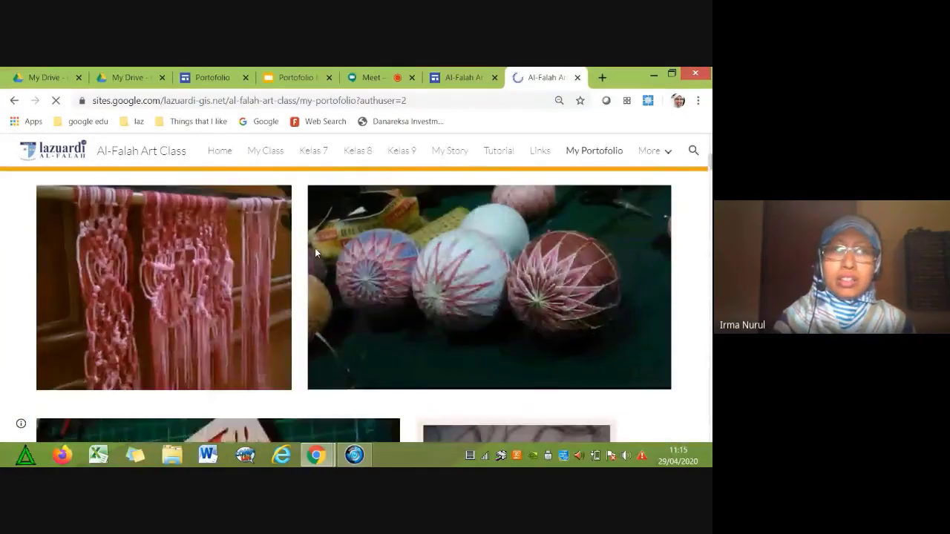
{"action": "scroll", "coordinate": [315, 253], "scroll_direction": "down", "scroll_amount": 1}
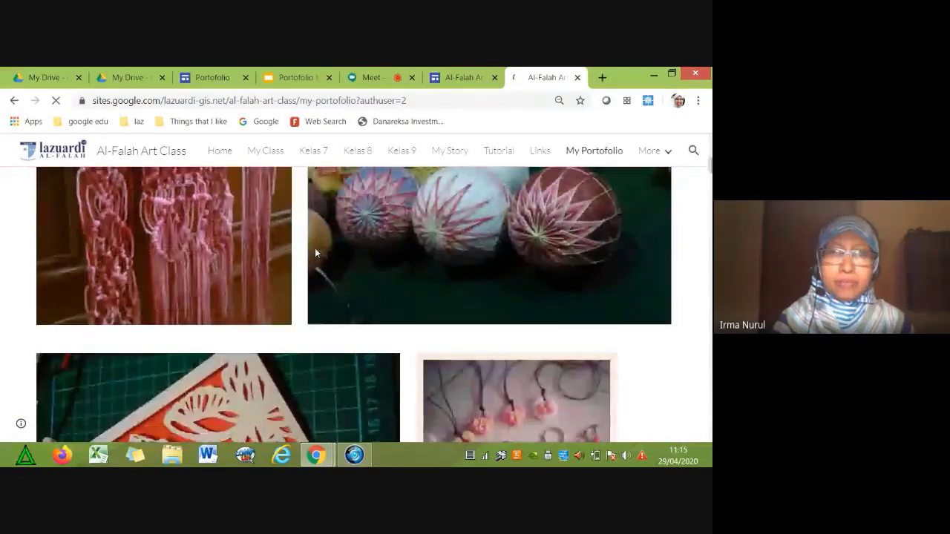
{"action": "scroll", "coordinate": [314, 253], "scroll_direction": "down", "scroll_amount": 2}
{"action": "scroll", "coordinate": [314, 253], "scroll_direction": "up", "scroll_amount": 3}
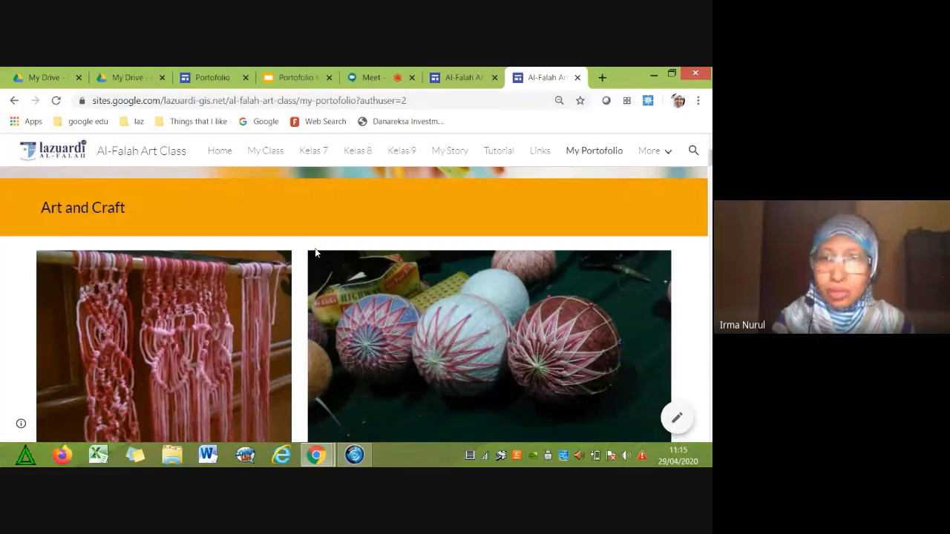
{"action": "scroll", "coordinate": [189, 247], "scroll_direction": "down", "scroll_amount": 1}
{"action": "scroll", "coordinate": [190, 251], "scroll_direction": "up", "scroll_amount": 1}
{"action": "scroll", "coordinate": [190, 252], "scroll_direction": "down", "scroll_amount": 5}
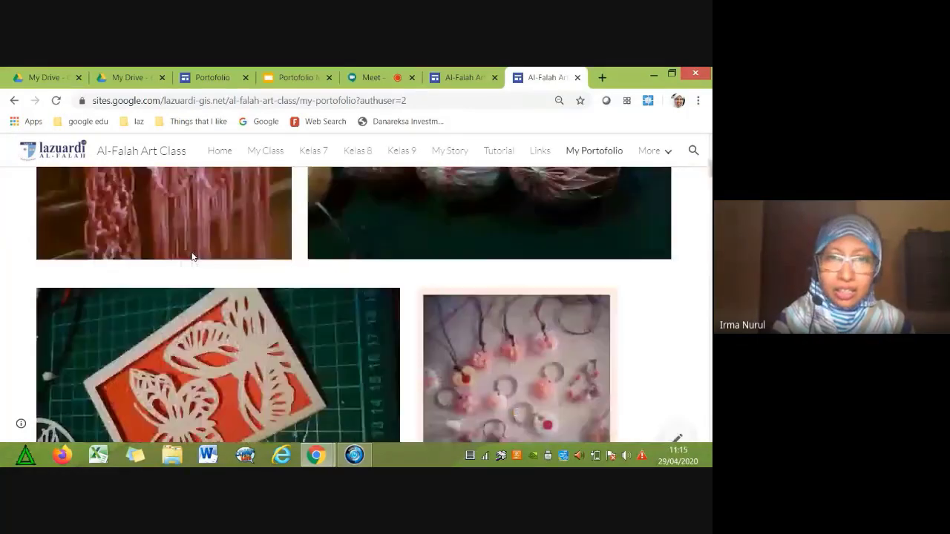
Examine the Books section and flip through the book covers in the Buku Antologi image carousel.
{"action": "scroll", "coordinate": [191, 255], "scroll_direction": "down", "scroll_amount": 5}
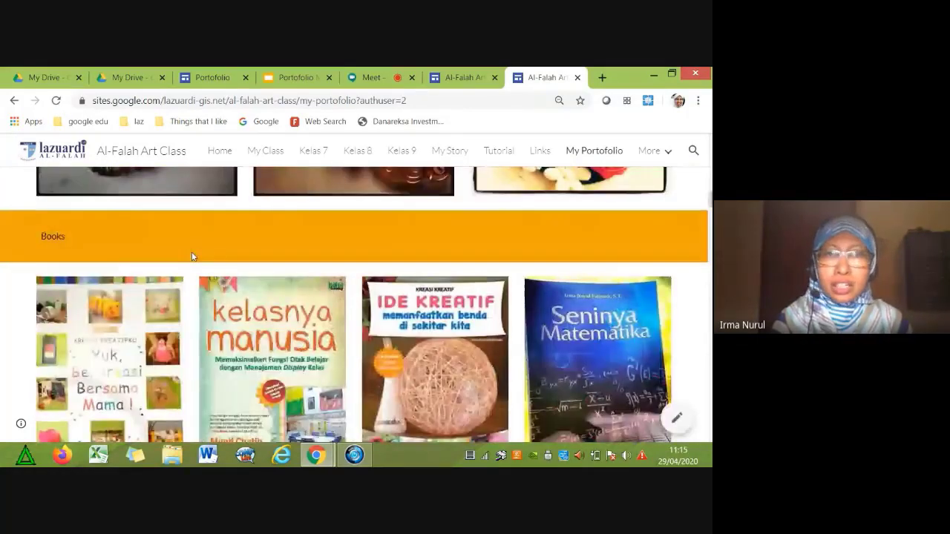
{"action": "scroll", "coordinate": [191, 256], "scroll_direction": "down", "scroll_amount": 8}
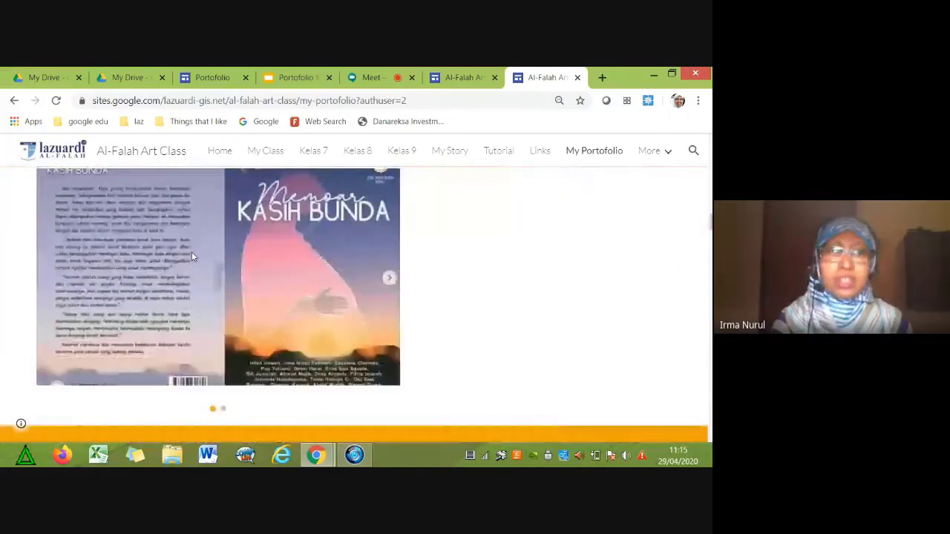
{"action": "scroll", "coordinate": [192, 254], "scroll_direction": "up", "scroll_amount": 3}
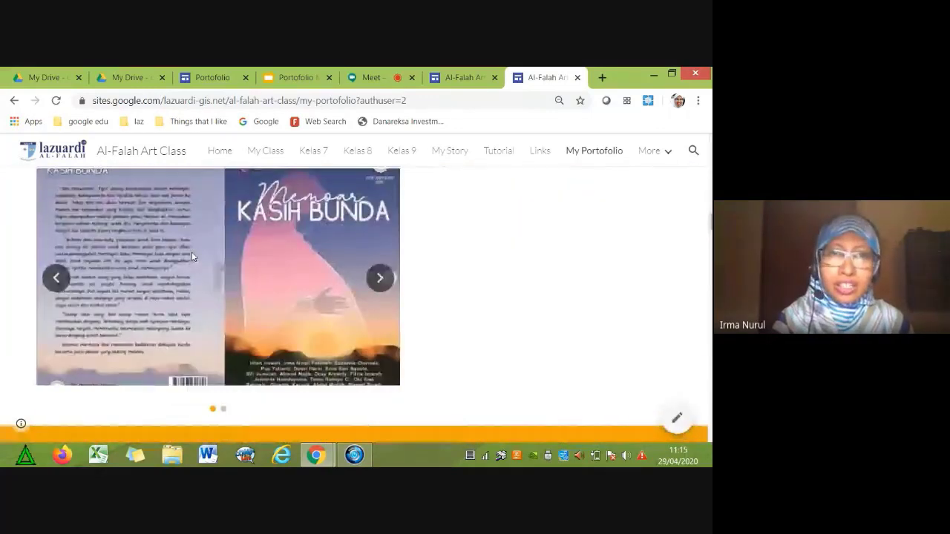
{"action": "scroll", "coordinate": [189, 206], "scroll_direction": "up", "scroll_amount": 1}
{"action": "scroll", "coordinate": [189, 206], "scroll_direction": "down", "scroll_amount": 1}
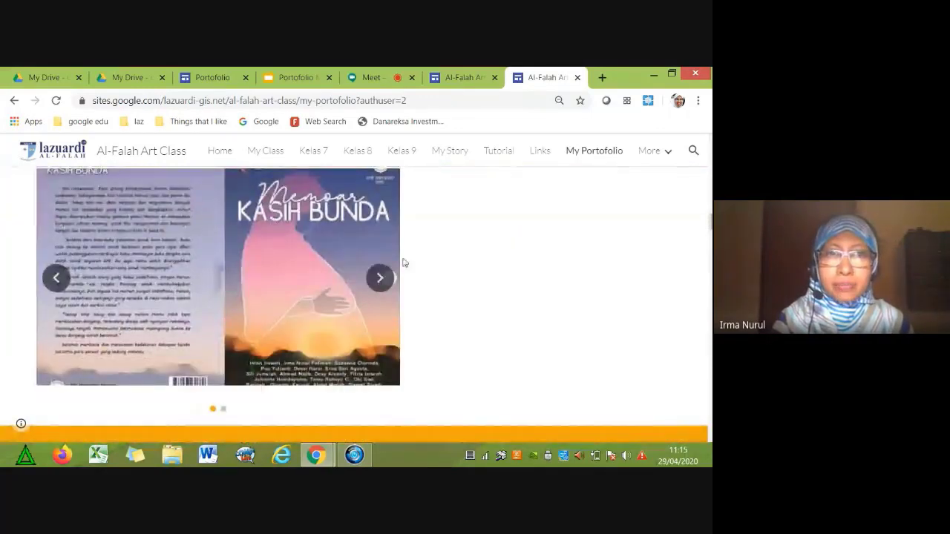
{"action": "left_click", "coordinate": [386, 276]}
{"action": "left_click", "coordinate": [386, 276]}
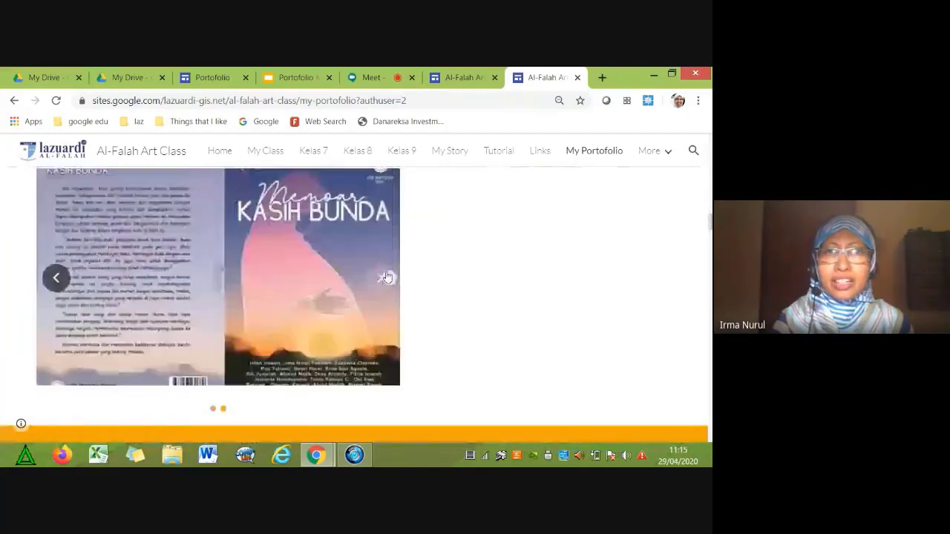
{"action": "left_click", "coordinate": [50, 288]}
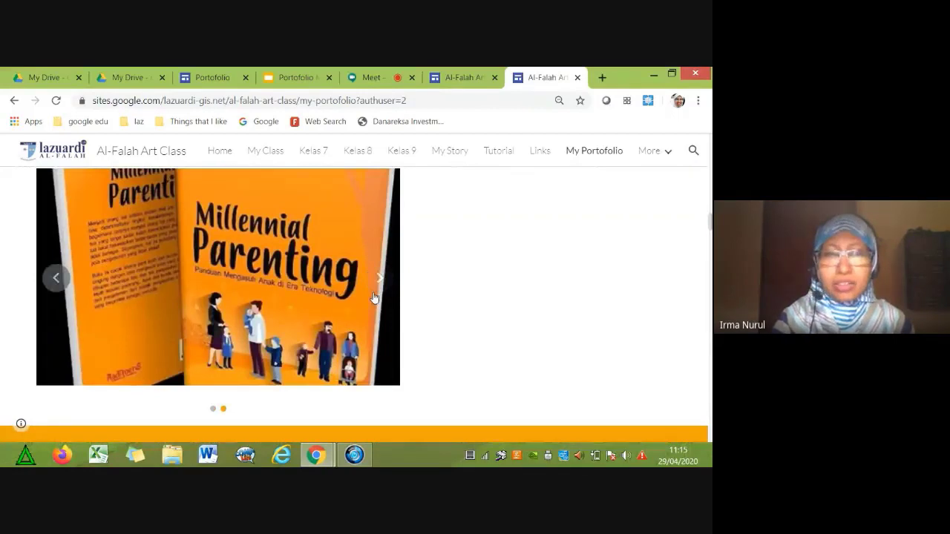
Examine the article section for November 2017-January 2018, including the pages of the embedded Guru Belajar magazine "Miskonsepsi Literasi".
{"action": "scroll", "coordinate": [373, 282], "scroll_direction": "down", "scroll_amount": 1}
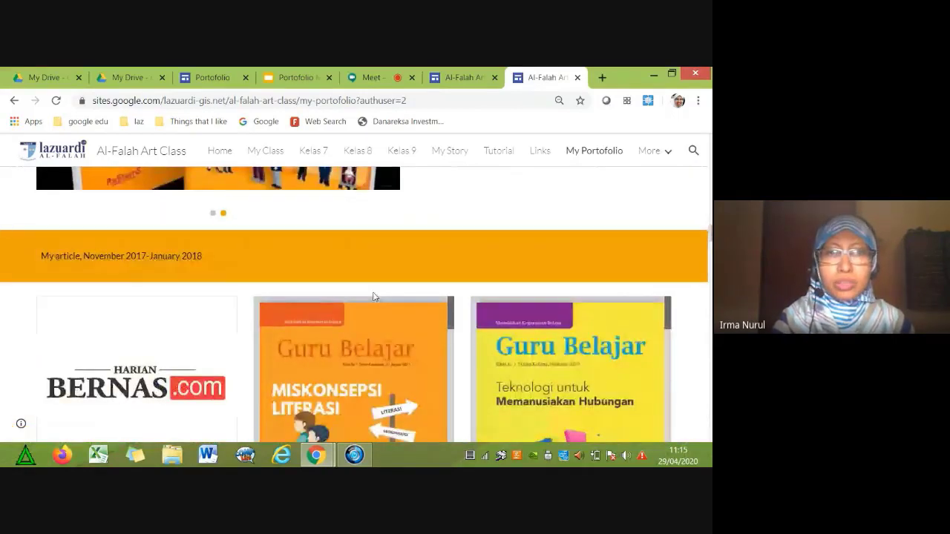
{"action": "scroll", "coordinate": [373, 296], "scroll_direction": "down", "scroll_amount": 2}
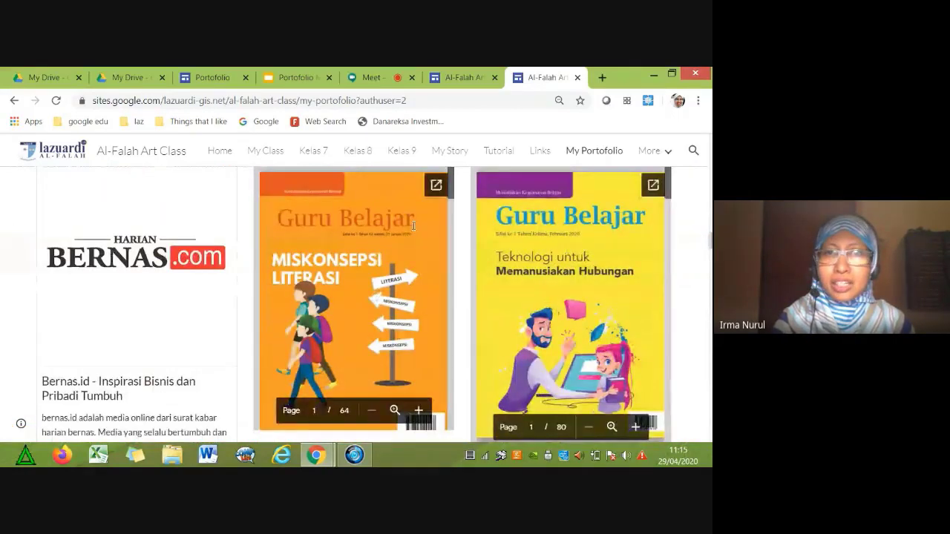
{"action": "scroll", "coordinate": [348, 297], "scroll_direction": "down", "scroll_amount": 3}
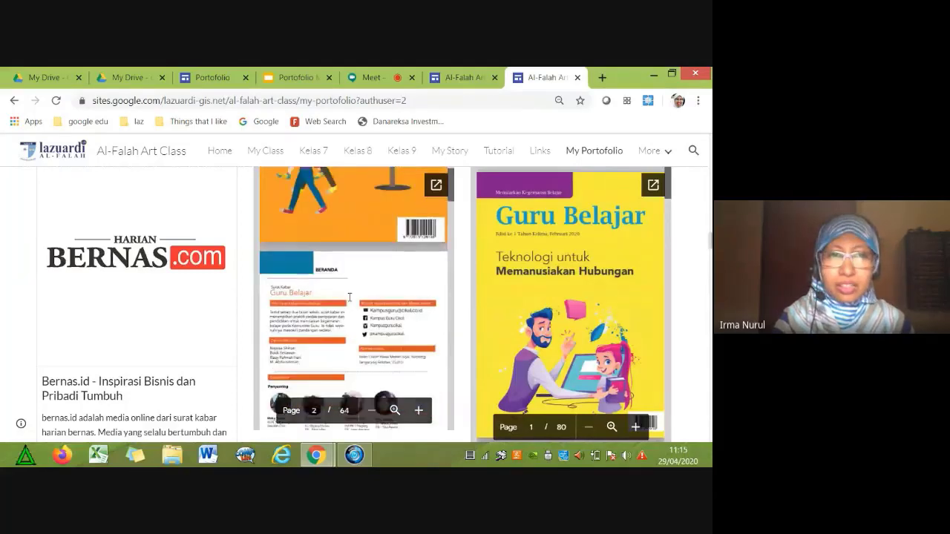
Look through the workshop and teacher training photos and descriptions, down to the Lokakarya Refleksi Kritis entry.
{"action": "scroll", "coordinate": [494, 301], "scroll_direction": "down", "scroll_amount": 5}
{"action": "scroll", "coordinate": [494, 301], "scroll_direction": "down", "scroll_amount": 1}
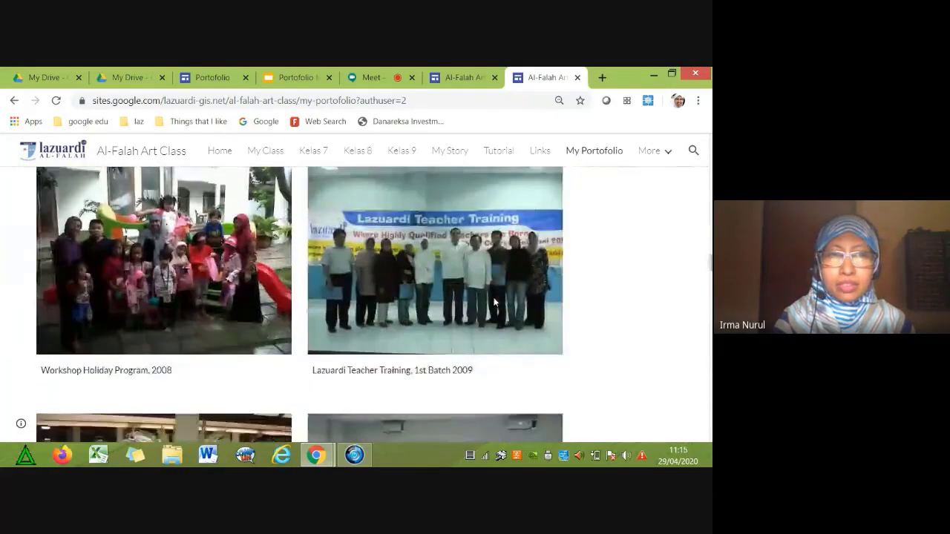
{"action": "scroll", "coordinate": [494, 301], "scroll_direction": "up", "scroll_amount": 1}
{"action": "scroll", "coordinate": [495, 302], "scroll_direction": "down", "scroll_amount": 5}
{"action": "scroll", "coordinate": [495, 302], "scroll_direction": "down", "scroll_amount": 3}
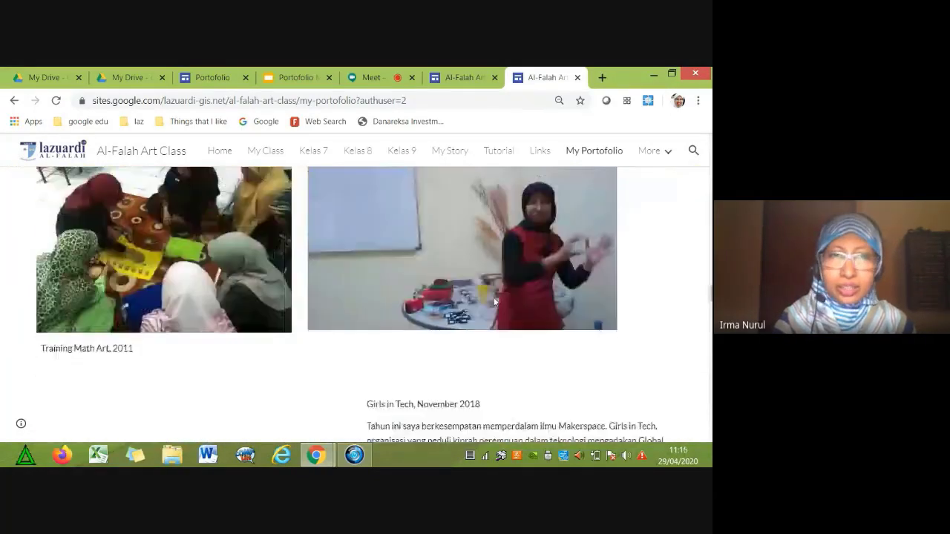
{"action": "scroll", "coordinate": [495, 302], "scroll_direction": "down", "scroll_amount": 8}
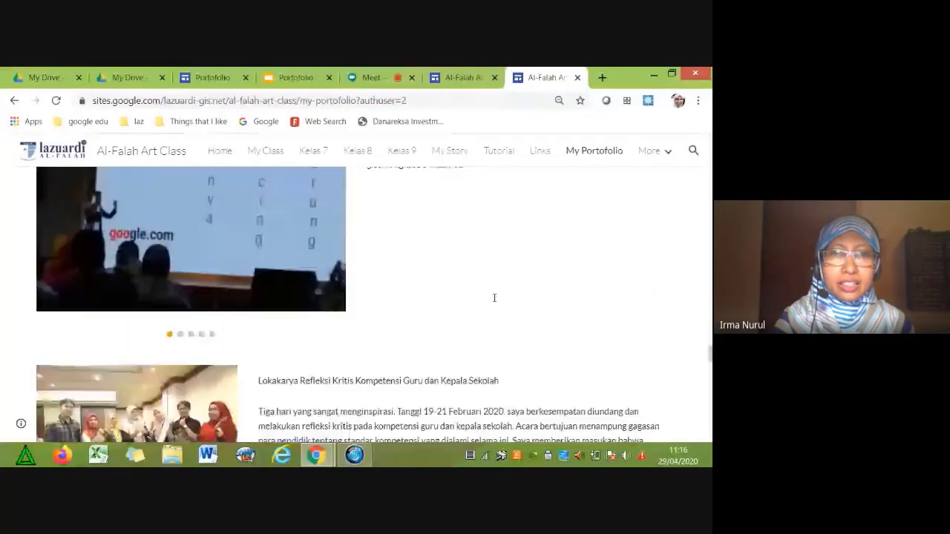
{"action": "scroll", "coordinate": [495, 298], "scroll_direction": "down", "scroll_amount": 2}
{"action": "scroll", "coordinate": [495, 297], "scroll_direction": "down", "scroll_amount": 5}
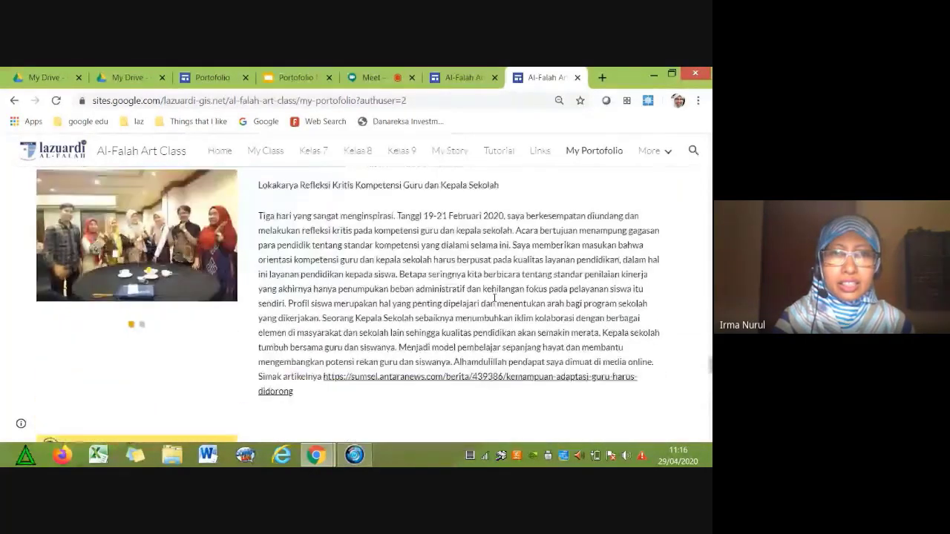
Go to the site's My Class page and bring the class links and school information into view.
{"action": "scroll", "coordinate": [495, 302], "scroll_direction": "up", "scroll_amount": 9}
{"action": "scroll", "coordinate": [495, 302], "scroll_direction": "up", "scroll_amount": 15}
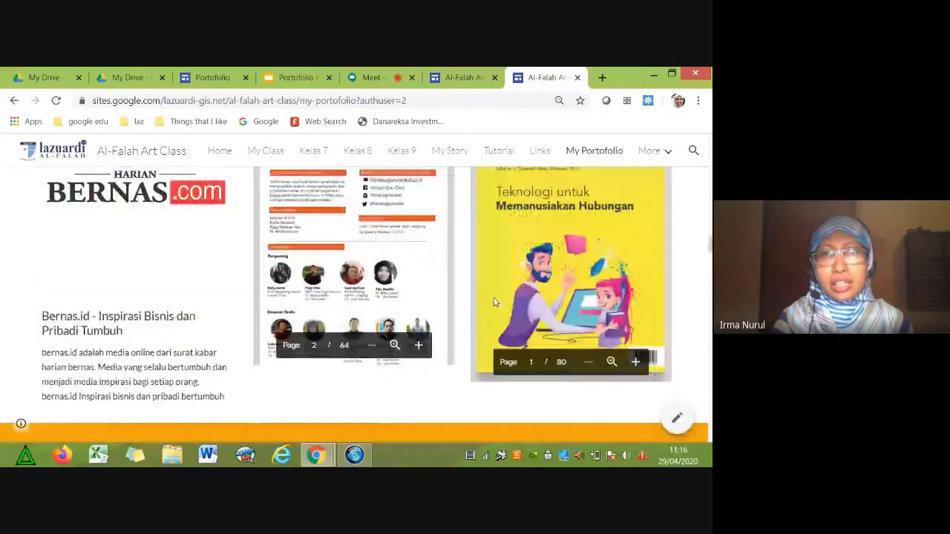
{"action": "scroll", "coordinate": [495, 302], "scroll_direction": "up", "scroll_amount": 5}
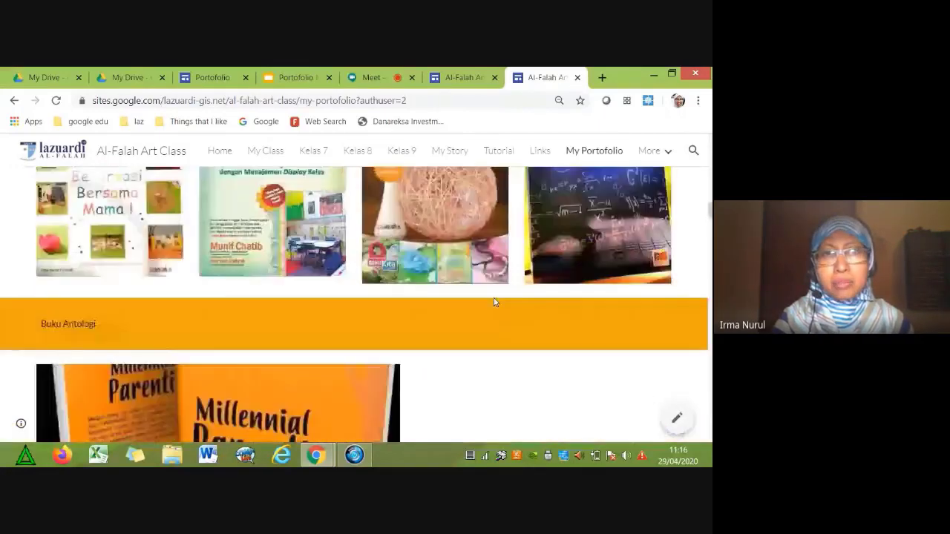
{"action": "left_click", "coordinate": [264, 152]}
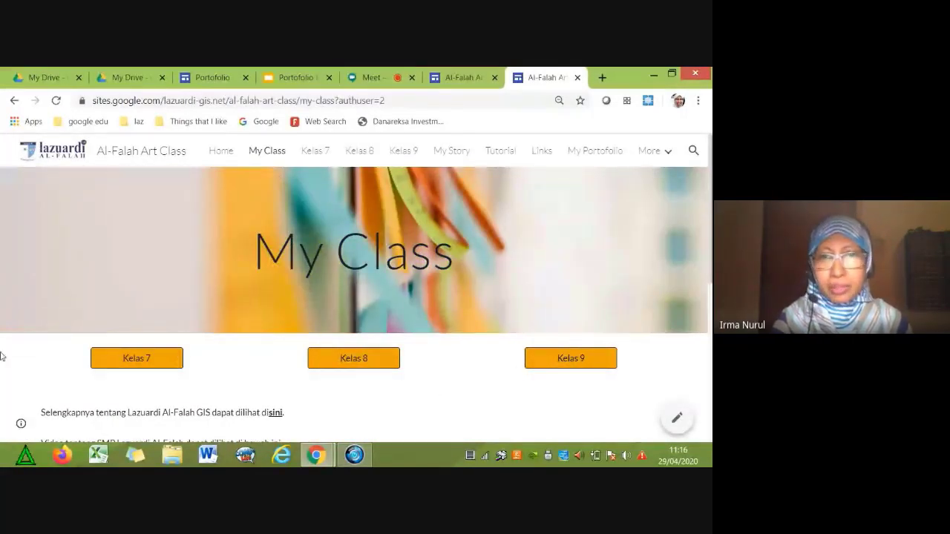
{"action": "scroll", "coordinate": [146, 374], "scroll_direction": "down", "scroll_amount": 1}
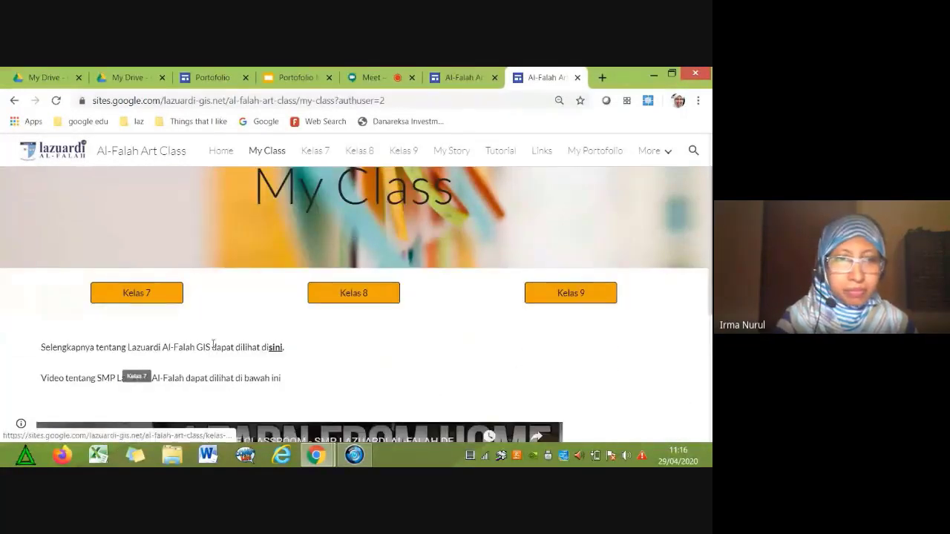
Examine the My Class page's school information, embedded Learn From Home video and class links.
{"action": "scroll", "coordinate": [213, 344], "scroll_direction": "down", "scroll_amount": 3}
{"action": "scroll", "coordinate": [213, 343], "scroll_direction": "up", "scroll_amount": 2}
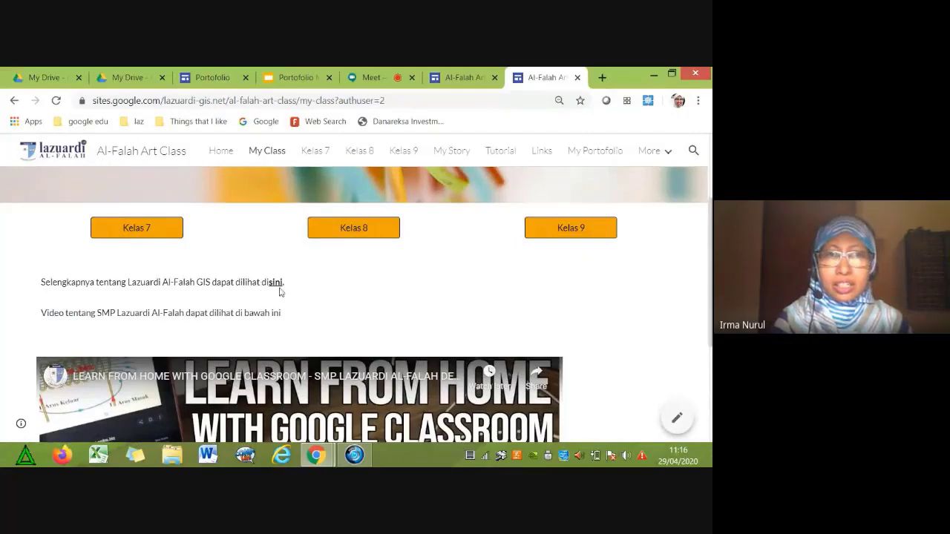
{"action": "scroll", "coordinate": [215, 315], "scroll_direction": "down", "scroll_amount": 2}
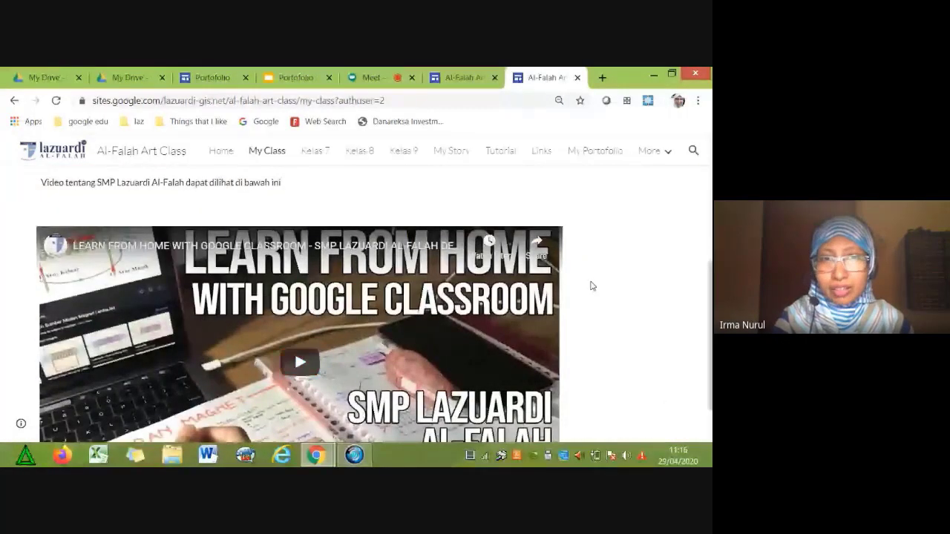
{"action": "scroll", "coordinate": [256, 290], "scroll_direction": "up", "scroll_amount": 3}
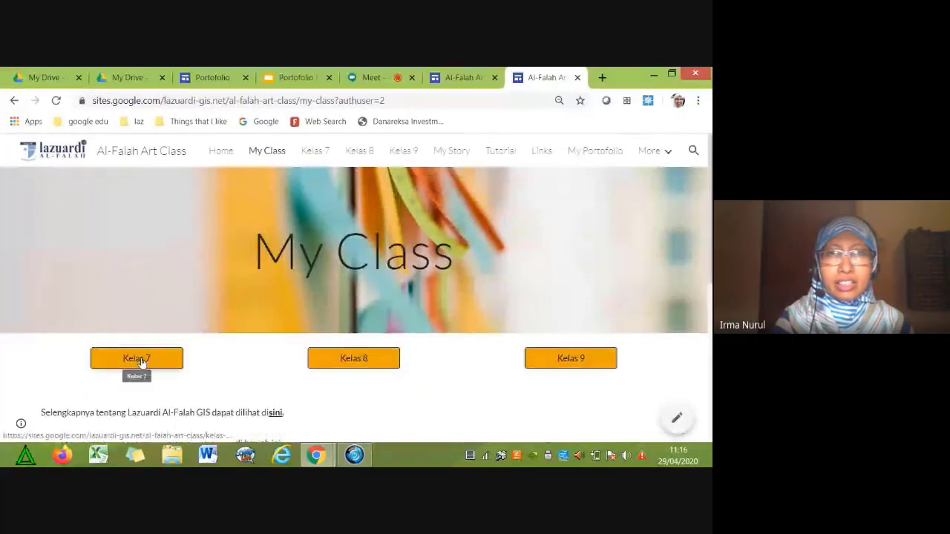
Open the Kelas 8 class page and look through the plastic recycling photos and their descriptions.
{"action": "left_click", "coordinate": [377, 361]}
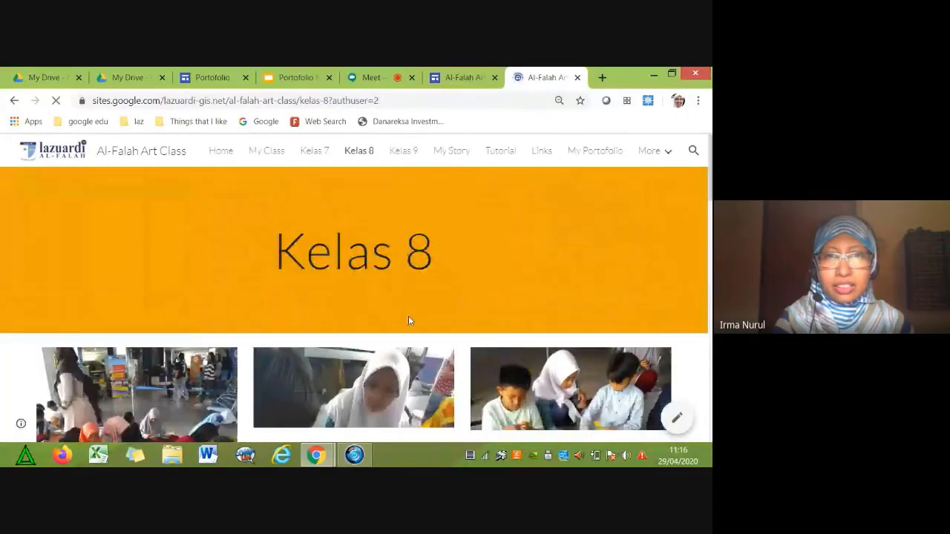
{"action": "scroll", "coordinate": [408, 319], "scroll_direction": "down", "scroll_amount": 1}
{"action": "scroll", "coordinate": [408, 321], "scroll_direction": "down", "scroll_amount": 1}
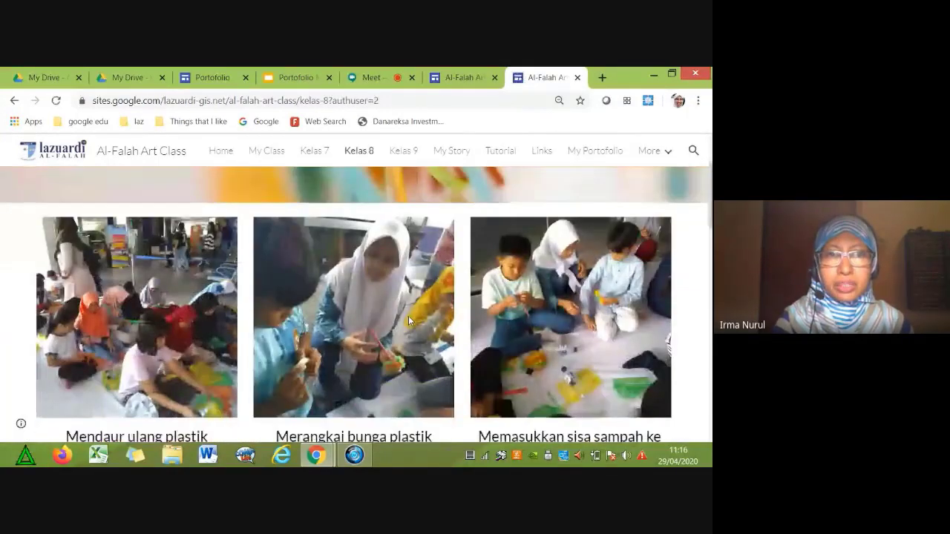
{"action": "scroll", "coordinate": [408, 319], "scroll_direction": "down", "scroll_amount": 1}
{"action": "scroll", "coordinate": [408, 319], "scroll_direction": "up", "scroll_amount": 1}
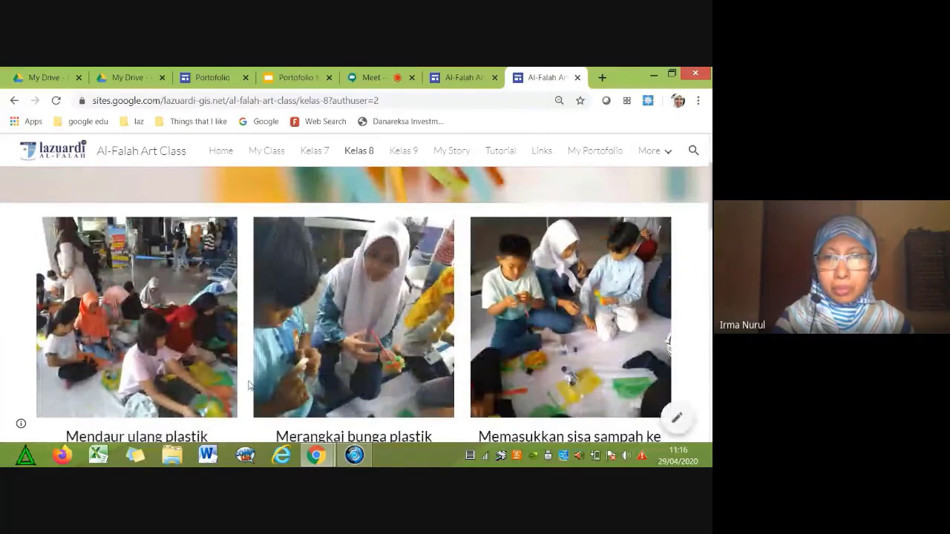
{"action": "scroll", "coordinate": [256, 375], "scroll_direction": "down", "scroll_amount": 4}
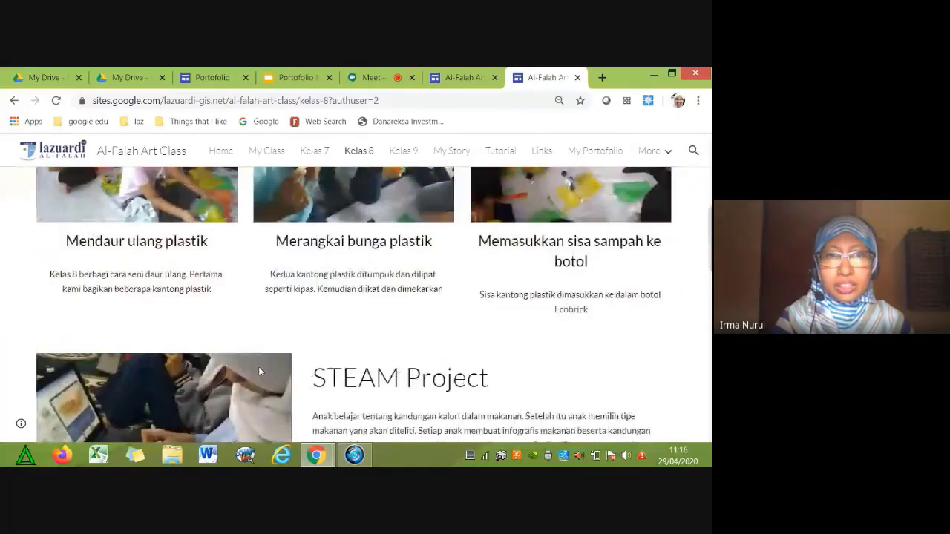
Read the STEAM Project description and view the batik-making photos on the Kelas 8 page.
{"action": "scroll", "coordinate": [258, 371], "scroll_direction": "down", "scroll_amount": 2}
{"action": "scroll", "coordinate": [261, 371], "scroll_direction": "down", "scroll_amount": 1}
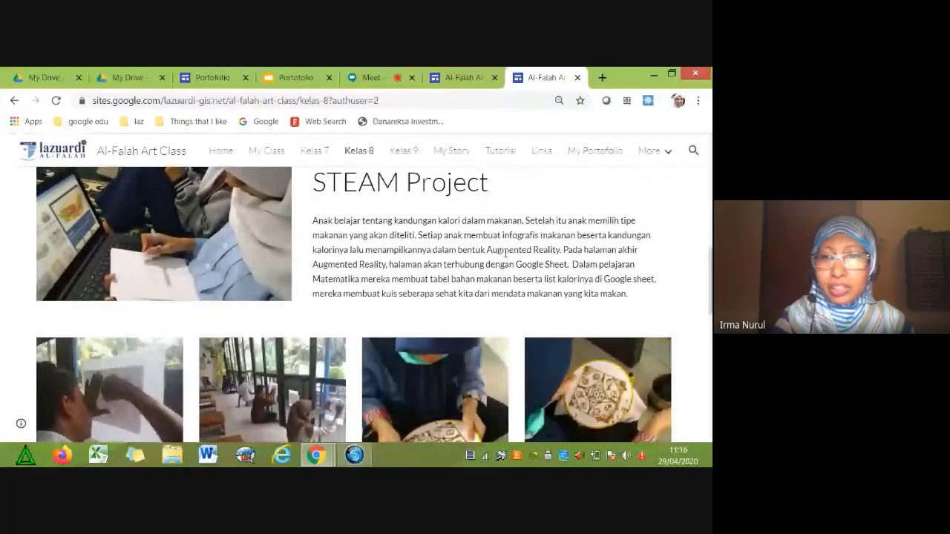
{"action": "scroll", "coordinate": [467, 322], "scroll_direction": "down", "scroll_amount": 2}
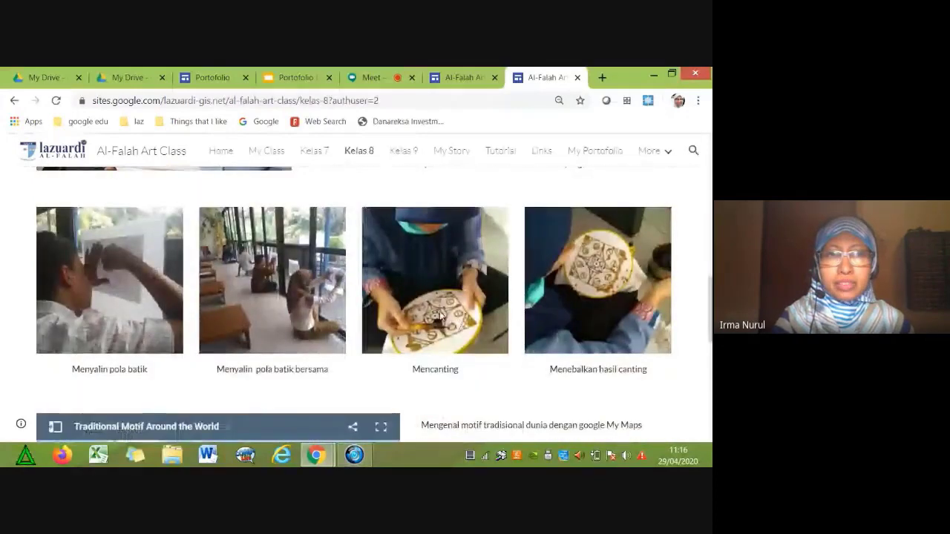
Examine the embedded Traditional Motif Around the World map, zooming out and back in to show its markers.
{"action": "scroll", "coordinate": [542, 331], "scroll_direction": "down", "scroll_amount": 3}
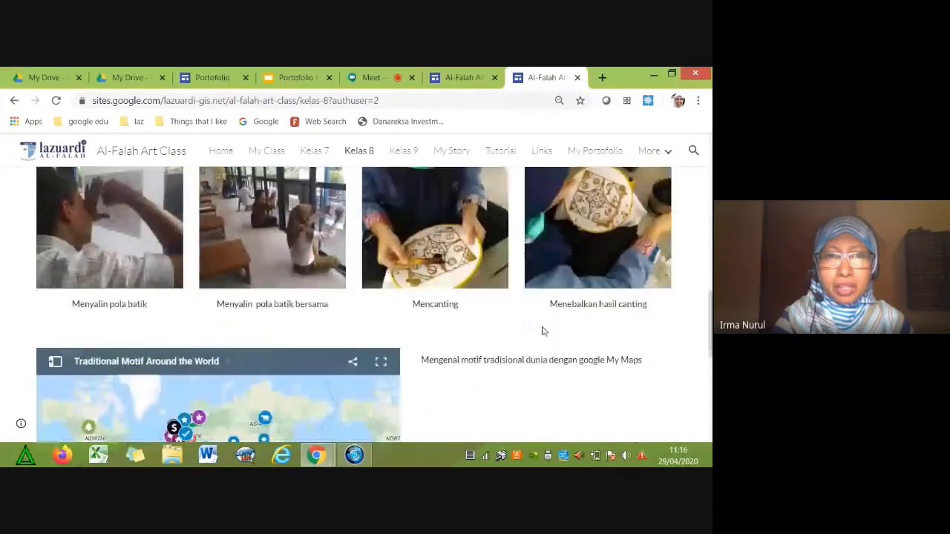
{"action": "scroll", "coordinate": [542, 330], "scroll_direction": "down", "scroll_amount": 1}
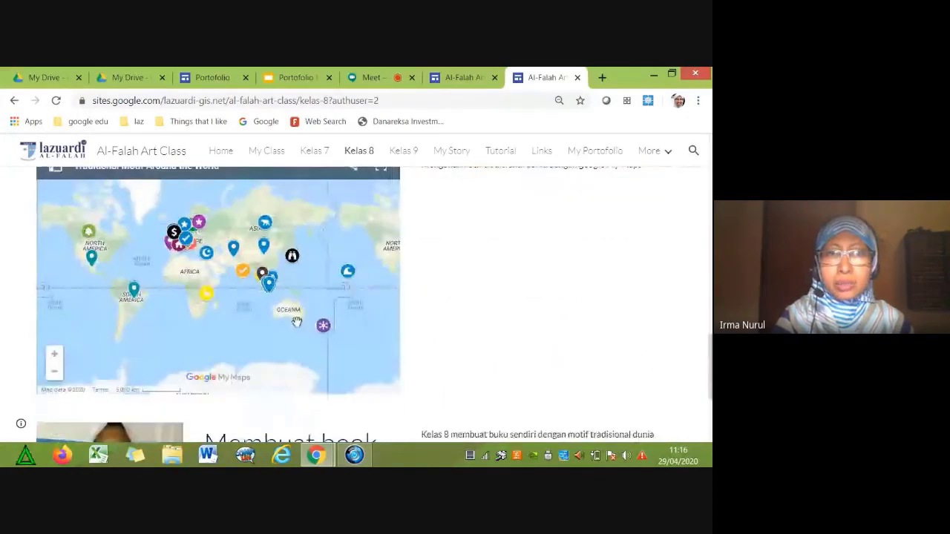
{"action": "scroll", "coordinate": [258, 310], "scroll_direction": "up", "scroll_amount": 2}
{"action": "scroll", "coordinate": [260, 310], "scroll_direction": "down", "scroll_amount": 2}
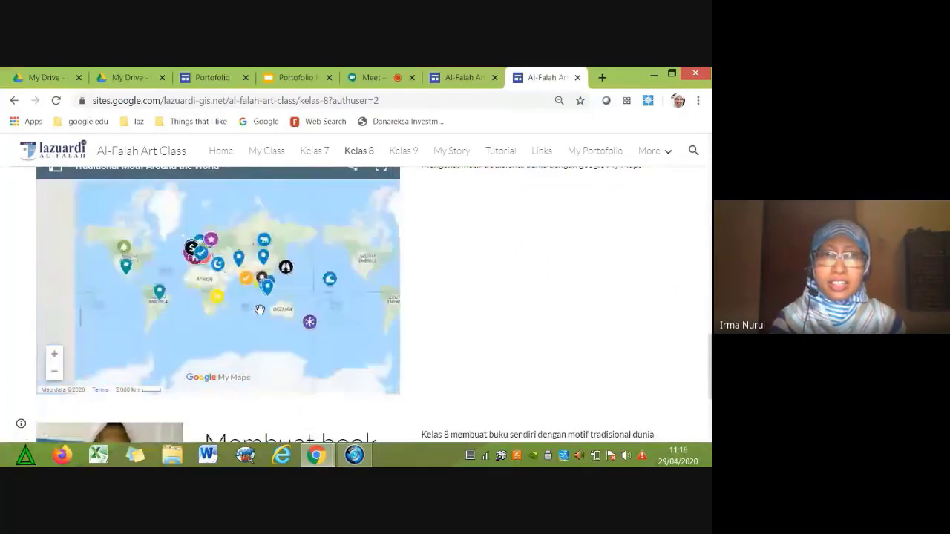
{"action": "scroll", "coordinate": [265, 291], "scroll_direction": "up", "scroll_amount": 2}
{"action": "scroll", "coordinate": [265, 292], "scroll_direction": "down", "scroll_amount": 2}
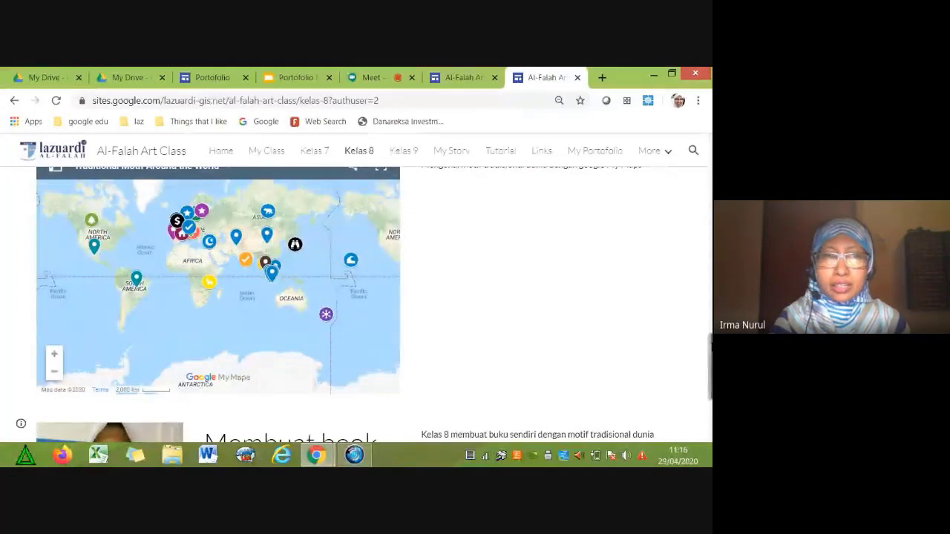
{"action": "scroll", "coordinate": [37, 178], "scroll_direction": "up", "scroll_amount": 1}
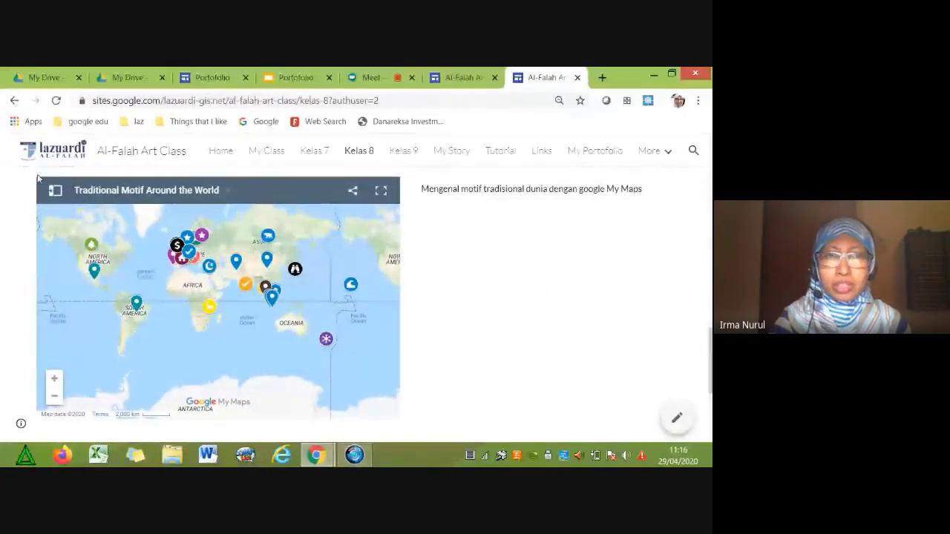
View the motif details of the Russia and India markers on the embedded map, and return to the full world map.
{"action": "left_click", "coordinate": [268, 237]}
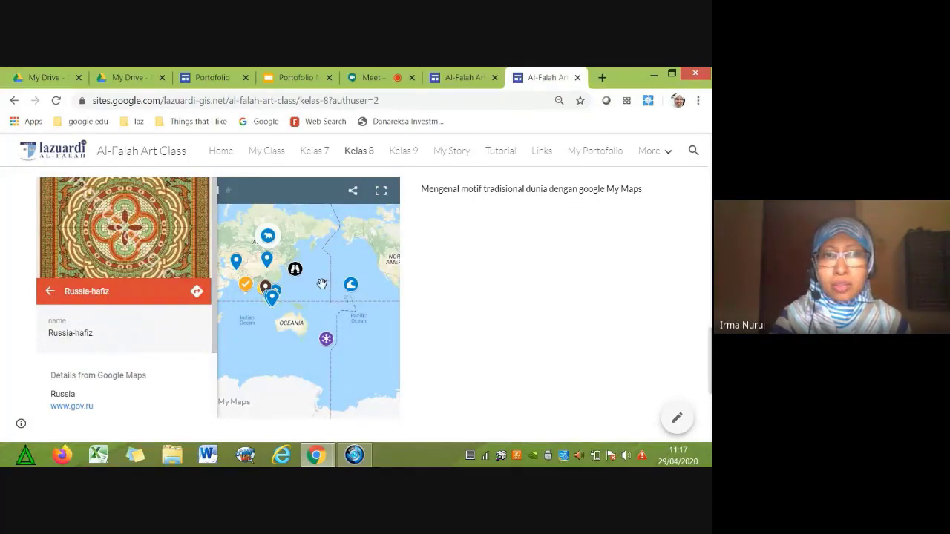
{"action": "left_click", "coordinate": [253, 288]}
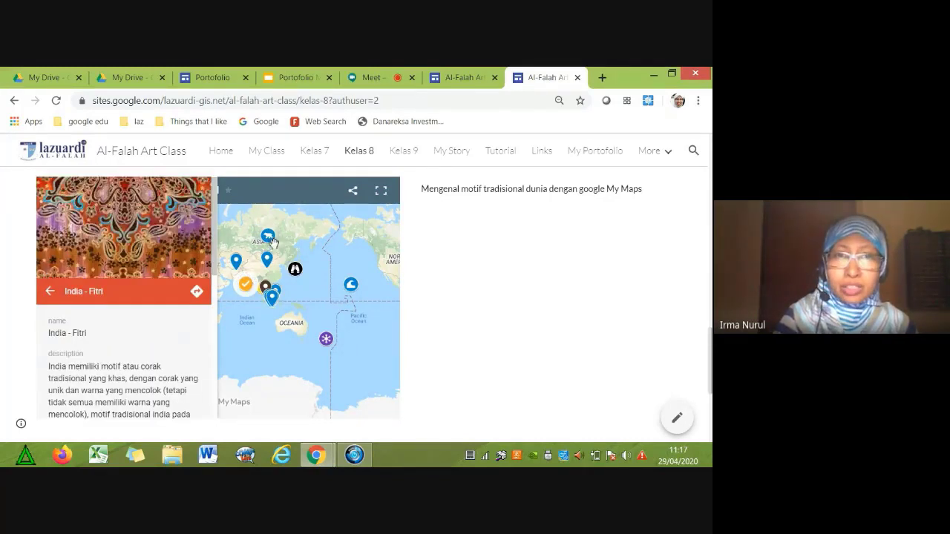
{"action": "scroll", "coordinate": [268, 235], "scroll_direction": "up", "scroll_amount": 1}
{"action": "scroll", "coordinate": [268, 228], "scroll_direction": "down", "scroll_amount": 1}
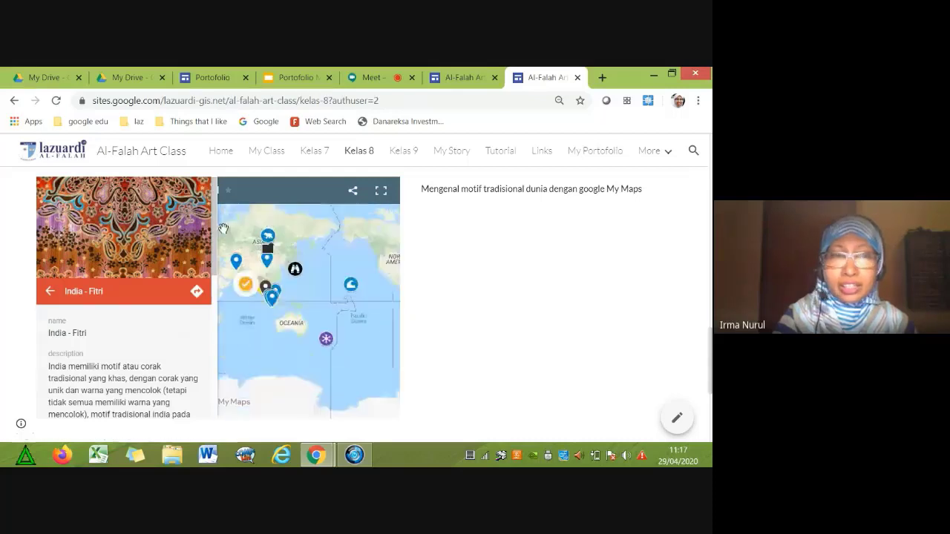
{"action": "left_click", "coordinate": [50, 291]}
{"action": "scroll", "coordinate": [168, 279], "scroll_direction": "down", "scroll_amount": 1}
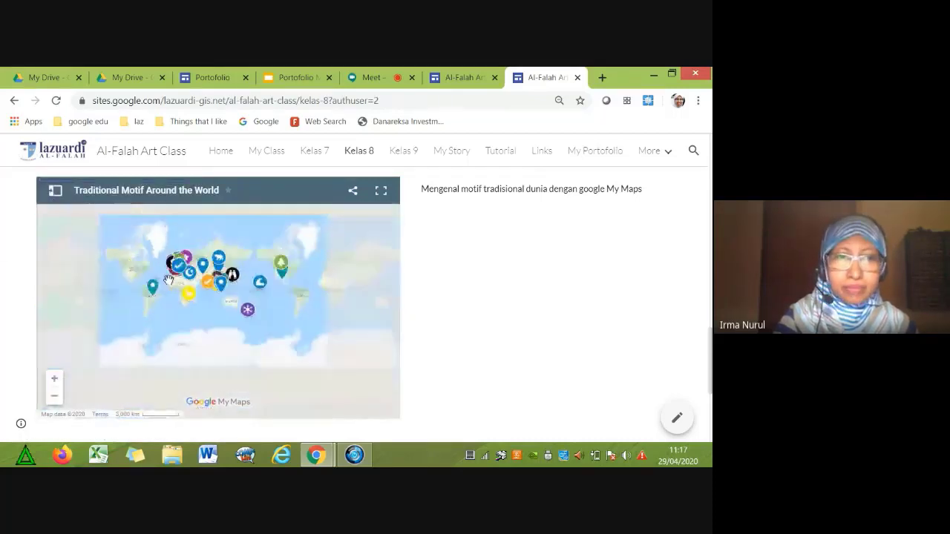
{"action": "scroll", "coordinate": [168, 279], "scroll_direction": "up", "scroll_amount": 1}
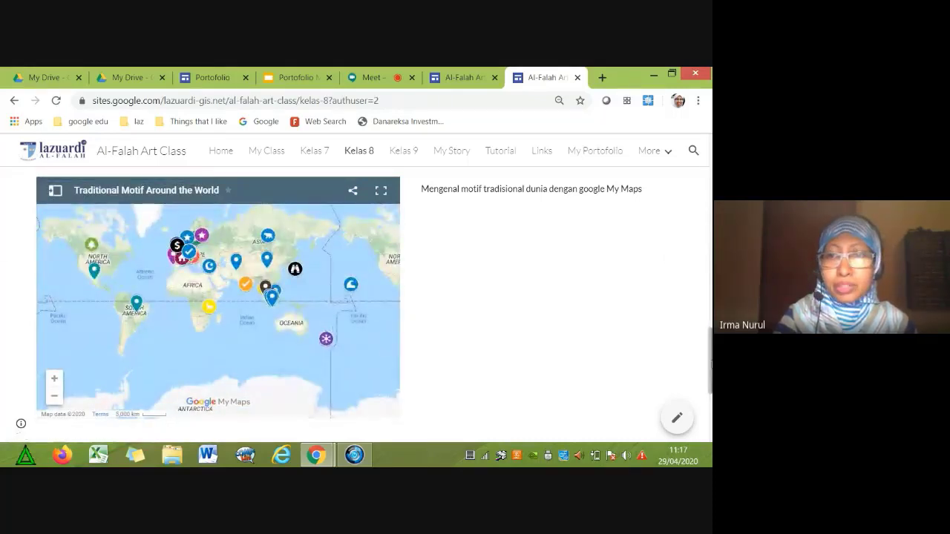
View the Membuat book binding section and return to the My Class page through the page's Kembali ke Kelas link.
{"action": "scroll", "coordinate": [709, 312], "scroll_direction": "down", "scroll_amount": 3}
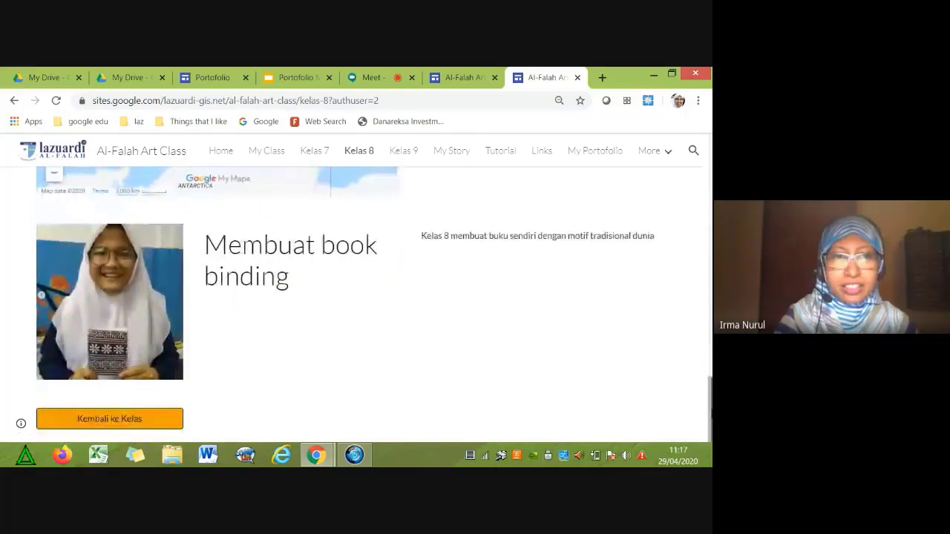
{"action": "left_click", "coordinate": [147, 419]}
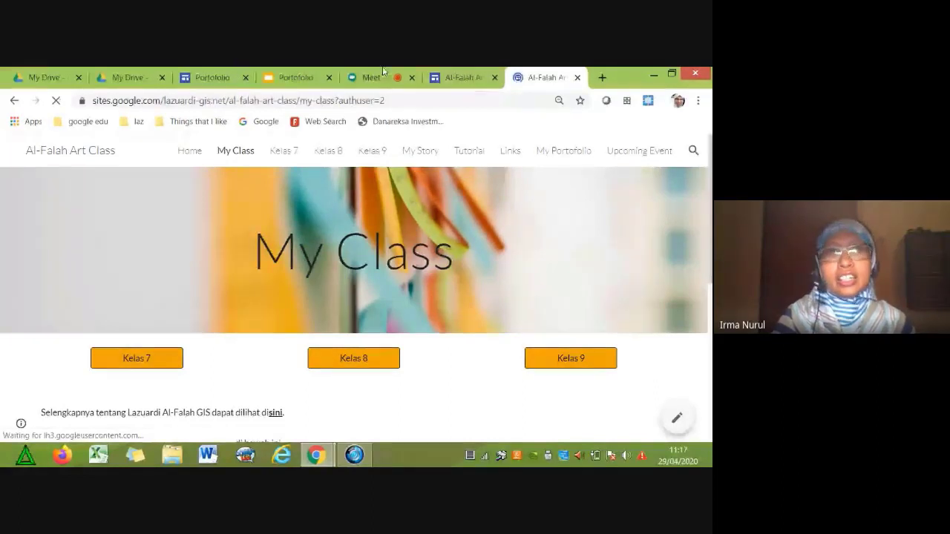
Switch to the student's portfolio site in the Google Sites editor and open its Geogebra page.
{"action": "left_click", "coordinate": [207, 81]}
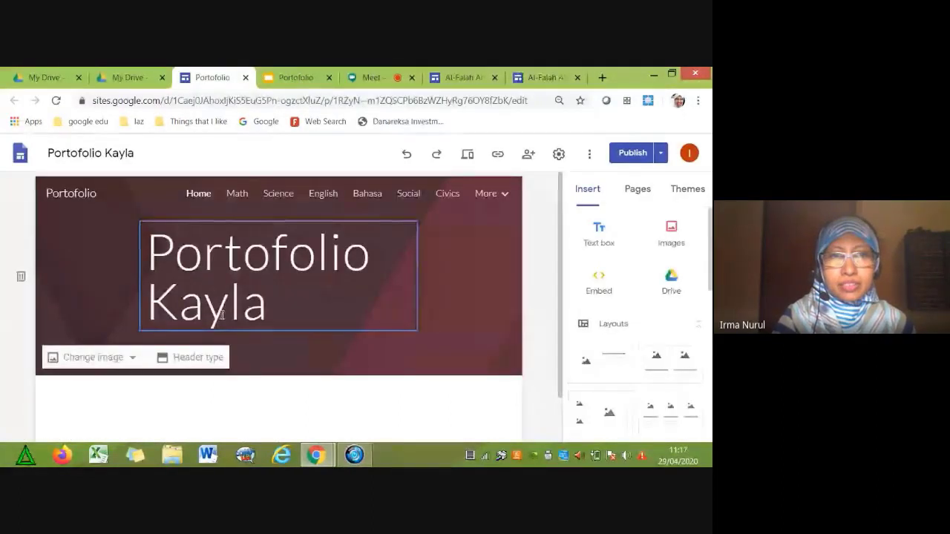
{"action": "scroll", "coordinate": [222, 314], "scroll_direction": "down", "scroll_amount": 1}
{"action": "scroll", "coordinate": [221, 319], "scroll_direction": "up", "scroll_amount": 1}
{"action": "left_click", "coordinate": [488, 194]}
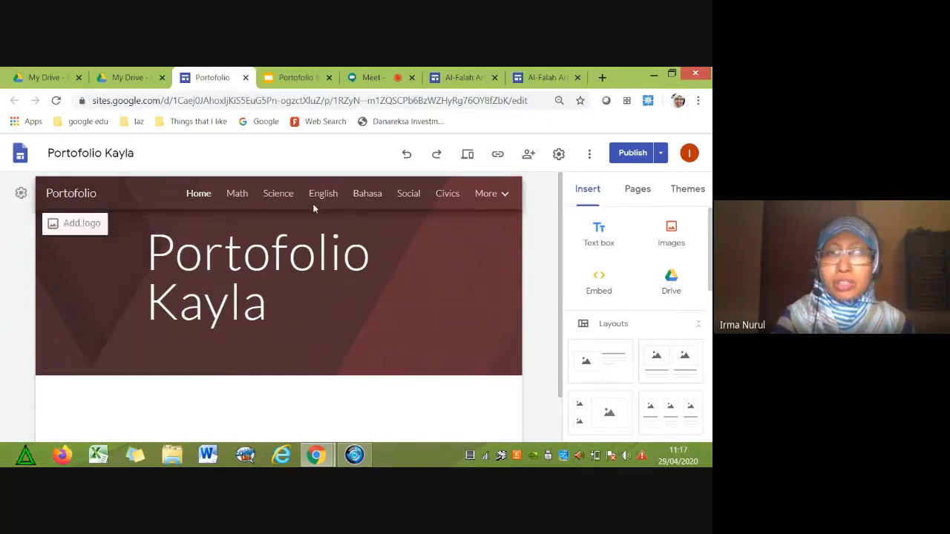
{"action": "mouse_move", "coordinate": [476, 201]}
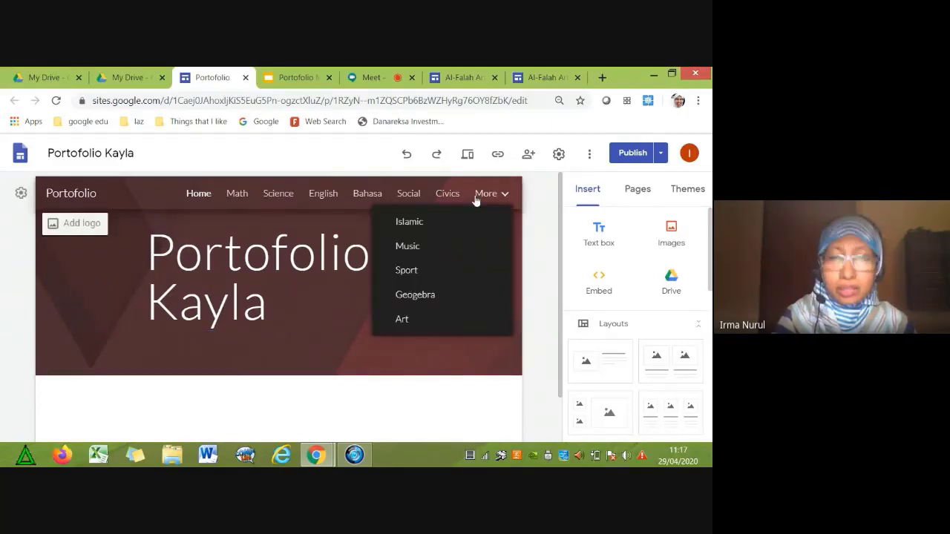
{"action": "left_click", "coordinate": [407, 297]}
Examine the Geogebra page from its header through the embedded area to the student's explanation and volume formulas.
{"action": "scroll", "coordinate": [405, 296], "scroll_direction": "down", "scroll_amount": 3}
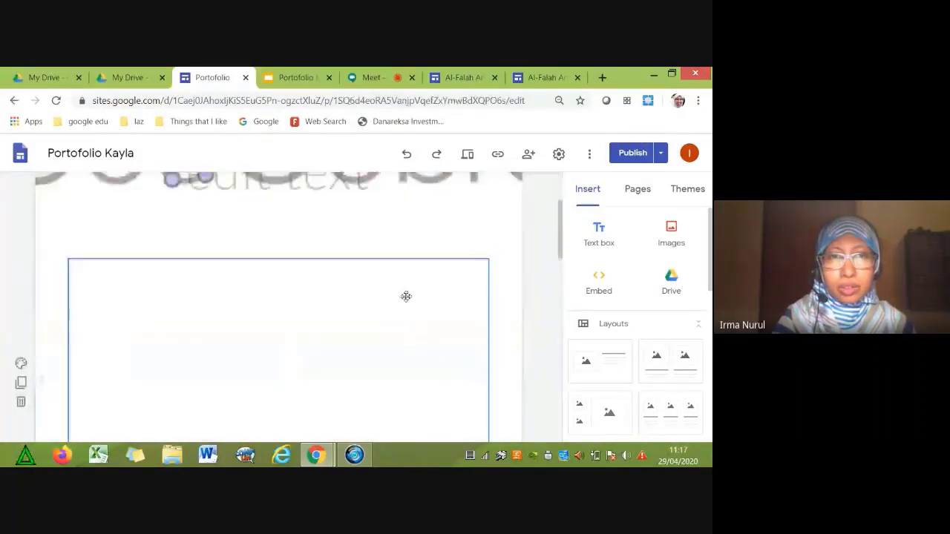
{"action": "scroll", "coordinate": [405, 294], "scroll_direction": "up", "scroll_amount": 2}
{"action": "left_click", "coordinate": [310, 289]}
{"action": "scroll", "coordinate": [310, 289], "scroll_direction": "down", "scroll_amount": 2}
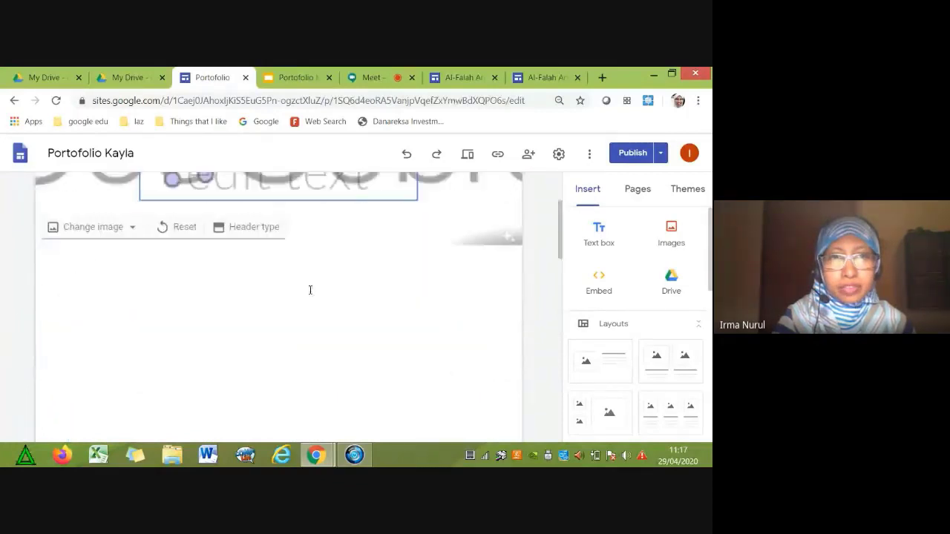
{"action": "scroll", "coordinate": [310, 290], "scroll_direction": "down", "scroll_amount": 4}
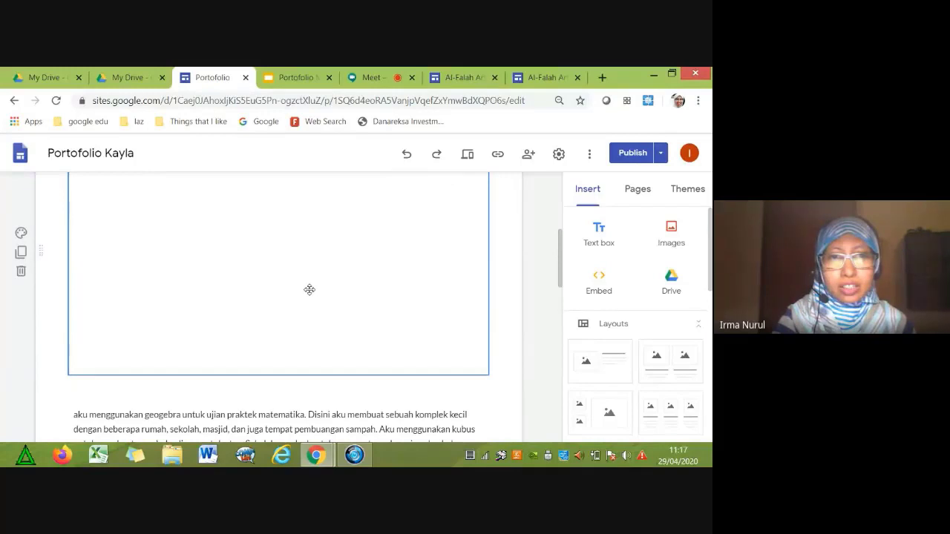
{"action": "scroll", "coordinate": [310, 289], "scroll_direction": "down", "scroll_amount": 2}
{"action": "scroll", "coordinate": [309, 289], "scroll_direction": "down", "scroll_amount": 1}
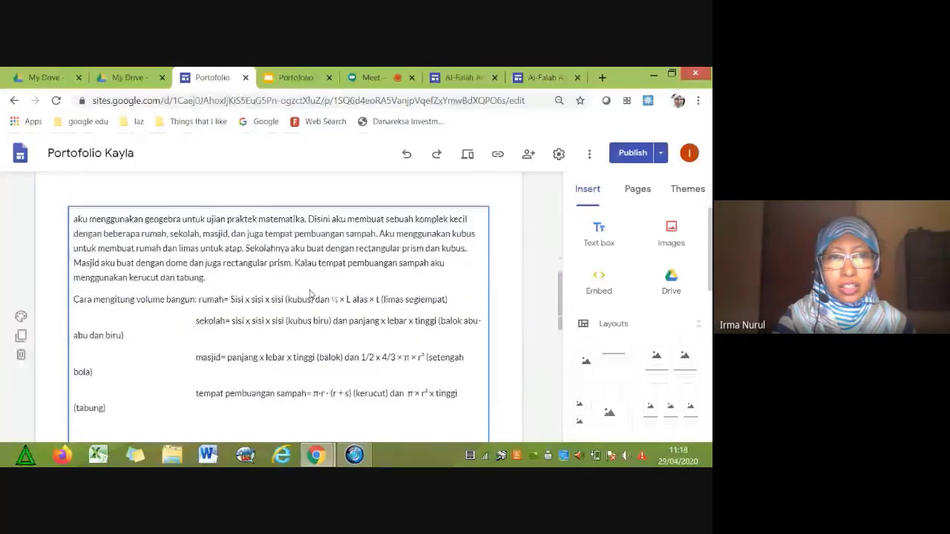
{"action": "scroll", "coordinate": [310, 290], "scroll_direction": "up", "scroll_amount": 6}
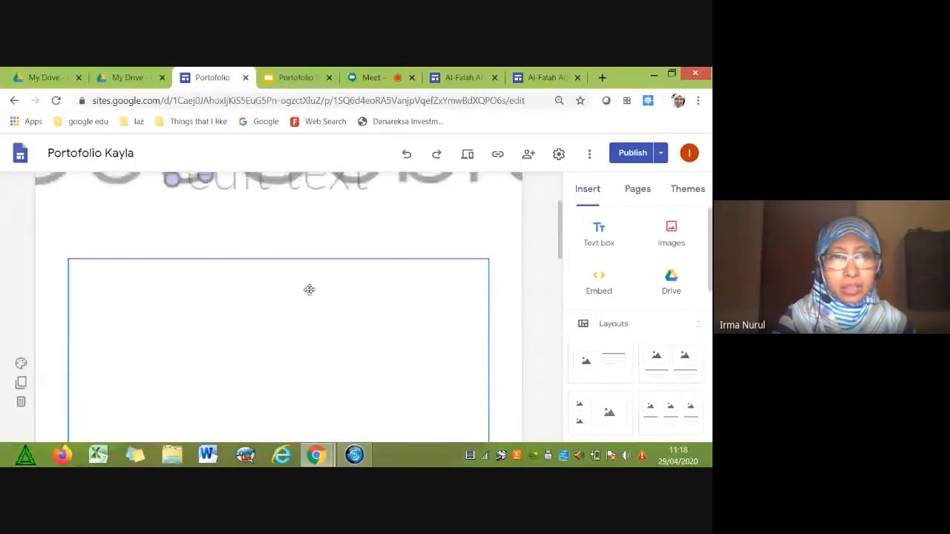
{"action": "key", "text": "Delete"}
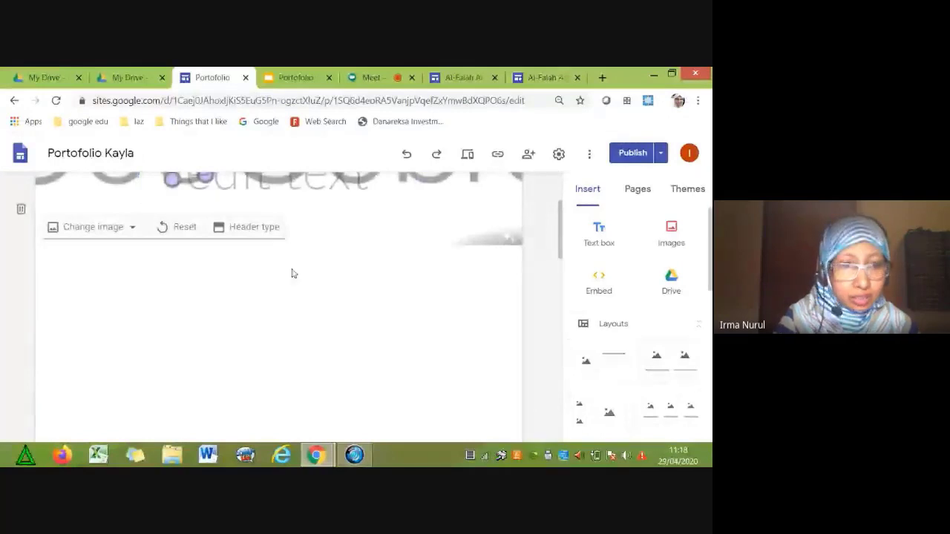
{"action": "scroll", "coordinate": [293, 278], "scroll_direction": "down", "scroll_amount": 3}
{"action": "scroll", "coordinate": [311, 341], "scroll_direction": "down", "scroll_amount": 1}
{"action": "left_click", "coordinate": [328, 384]}
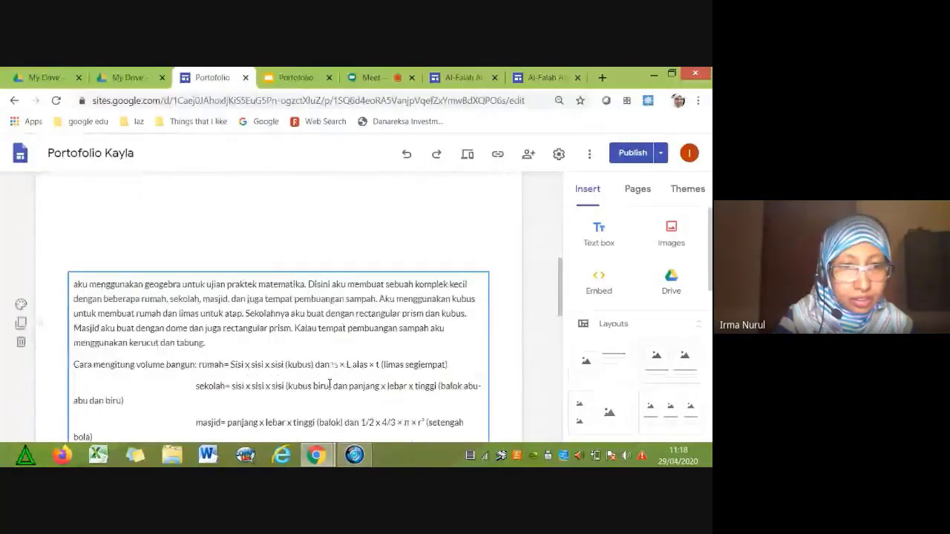
Bring the embedded GeoGebra slider applet further down the page into view and examine it.
{"action": "scroll", "coordinate": [329, 383], "scroll_direction": "down", "scroll_amount": 6}
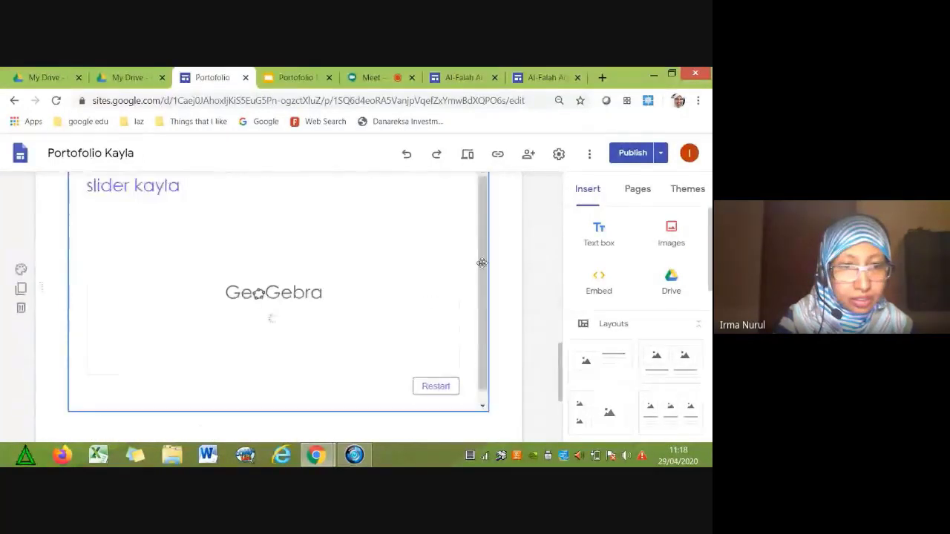
{"action": "left_click_drag", "start_coordinate": [270, 317], "coordinate": [429, 241]}
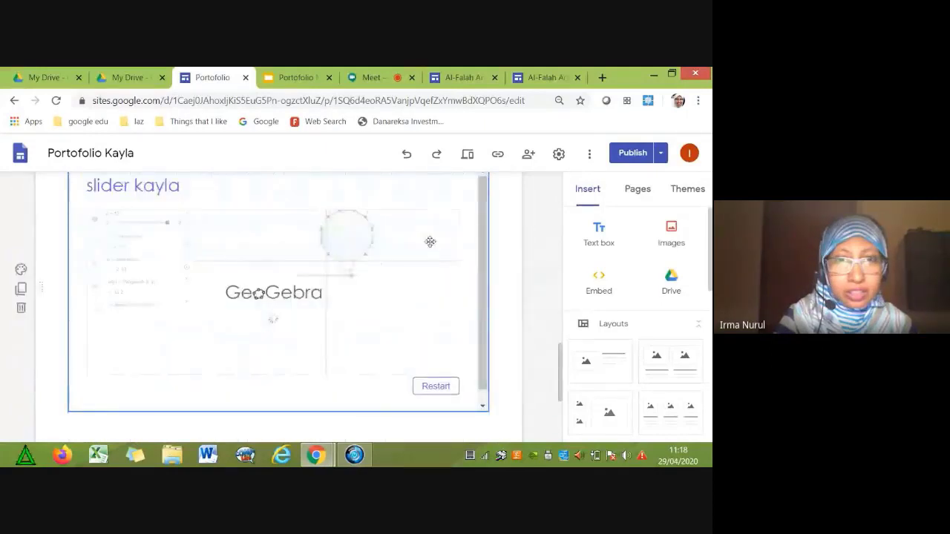
{"action": "scroll", "coordinate": [430, 241], "scroll_direction": "up", "scroll_amount": 1}
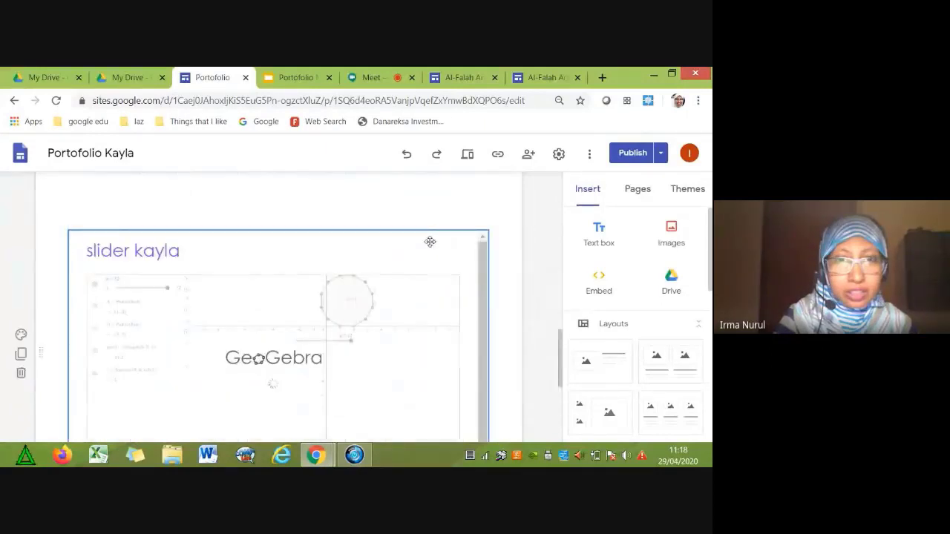
{"action": "scroll", "coordinate": [430, 241], "scroll_direction": "down", "scroll_amount": 1}
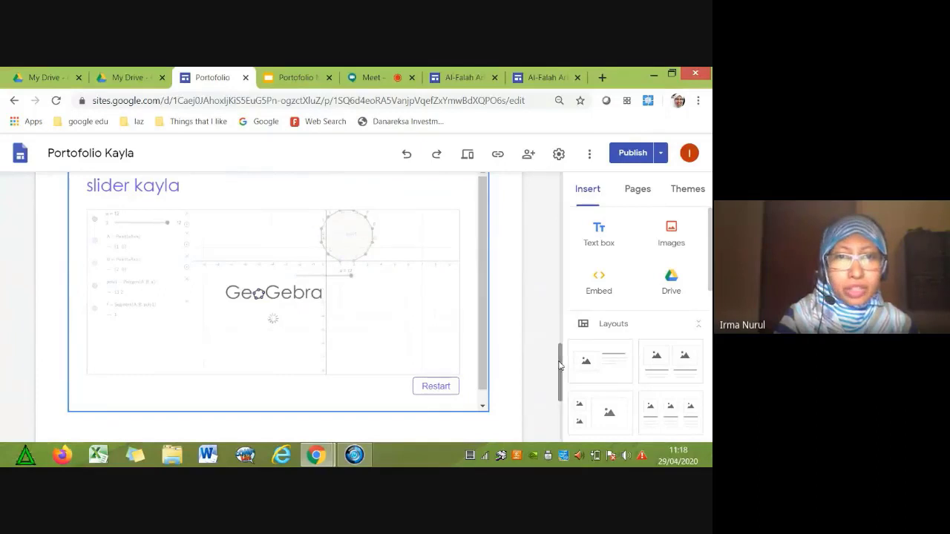
Examine the embedded slider and "ma city" GeoGebra applets, going back up to the Geogebra page's header.
{"action": "left_click_drag", "start_coordinate": [559, 365], "coordinate": [560, 356]}
{"action": "left_click_drag", "start_coordinate": [482, 330], "coordinate": [236, 261]}
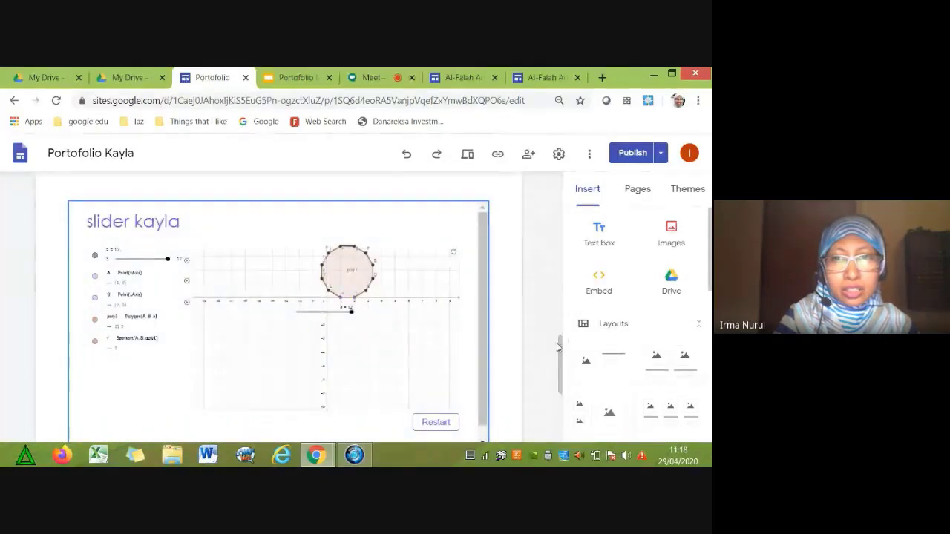
{"action": "left_click_drag", "start_coordinate": [564, 350], "coordinate": [565, 221]}
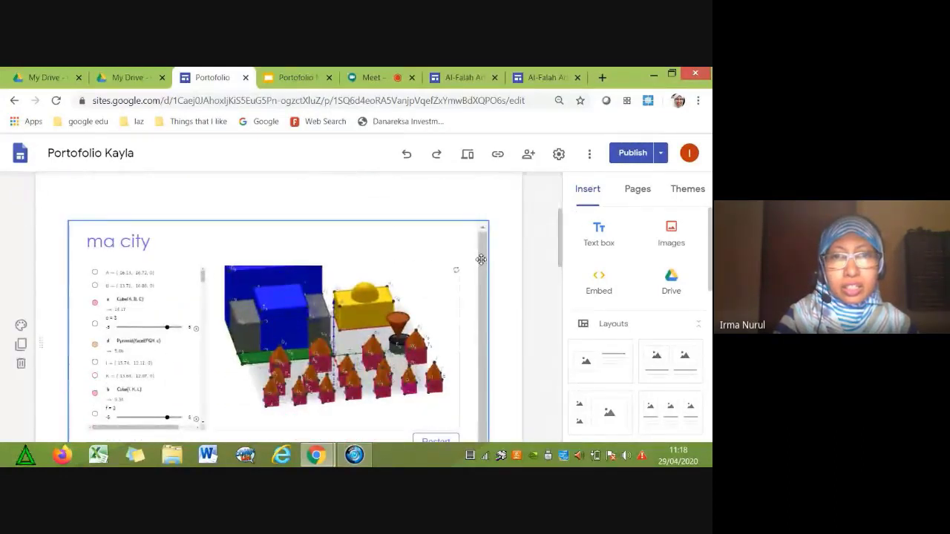
{"action": "mouse_move", "coordinate": [562, 232]}
{"action": "left_mouse_down"}
{"action": "mouse_move", "coordinate": [562, 250]}
{"action": "mouse_move", "coordinate": [561, 228]}
{"action": "left_mouse_up"}
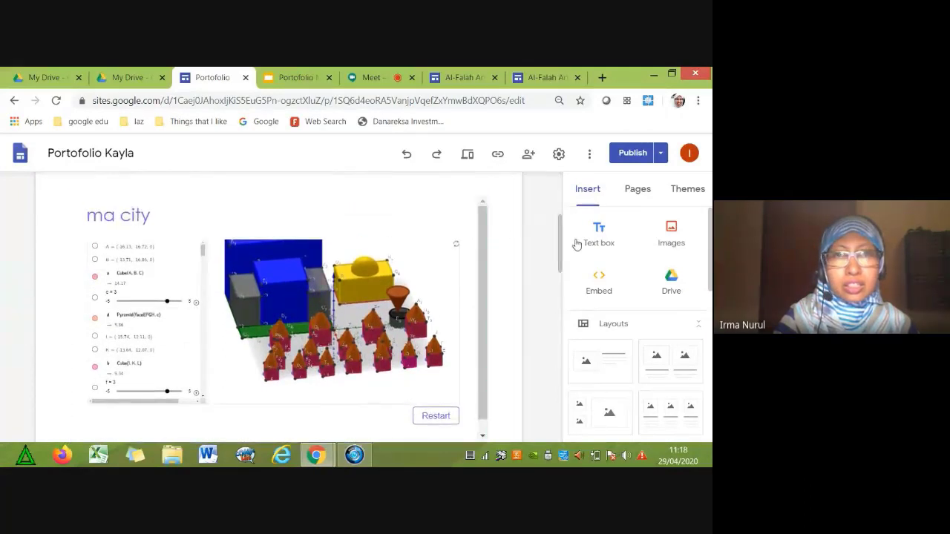
{"action": "left_click_drag", "start_coordinate": [562, 247], "coordinate": [562, 202]}
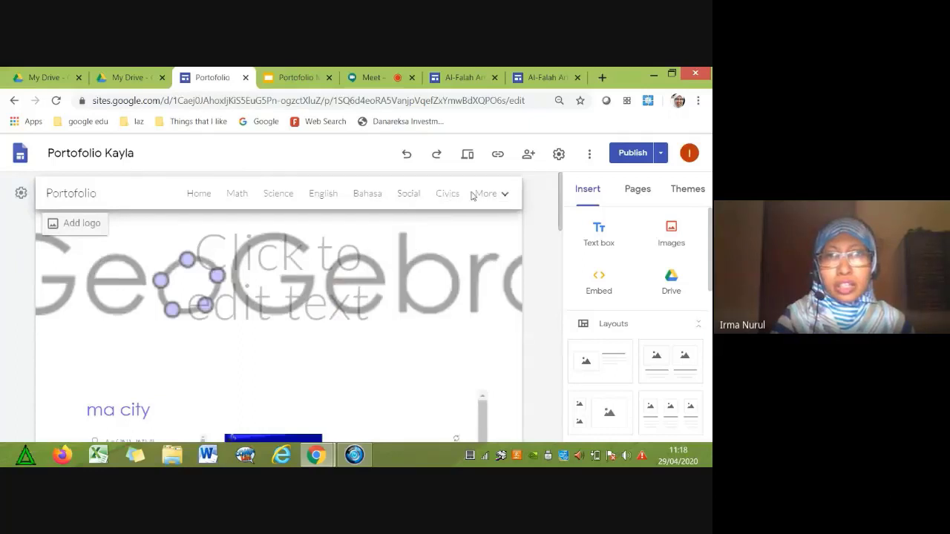
Open the student portfolio's Art page and view its header and first media items.
{"action": "mouse_move", "coordinate": [502, 195]}
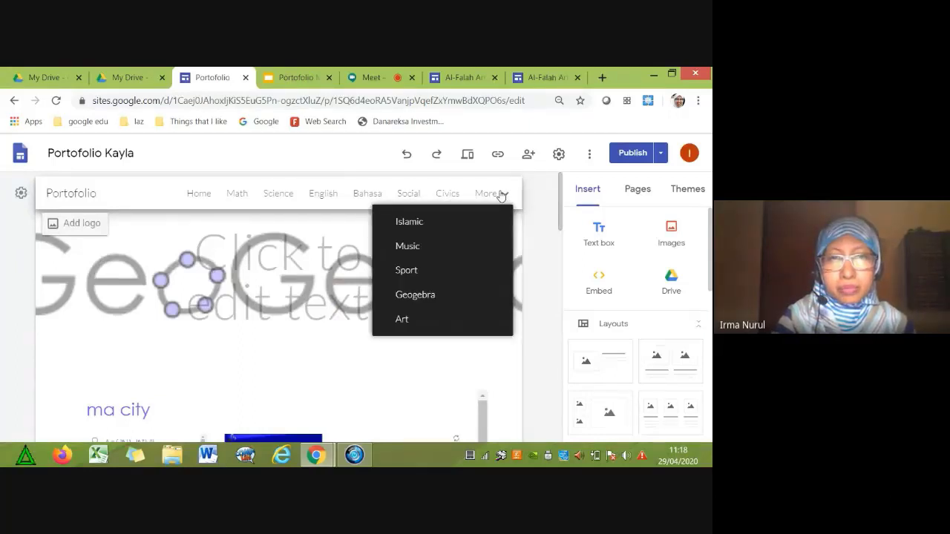
{"action": "left_click", "coordinate": [409, 321]}
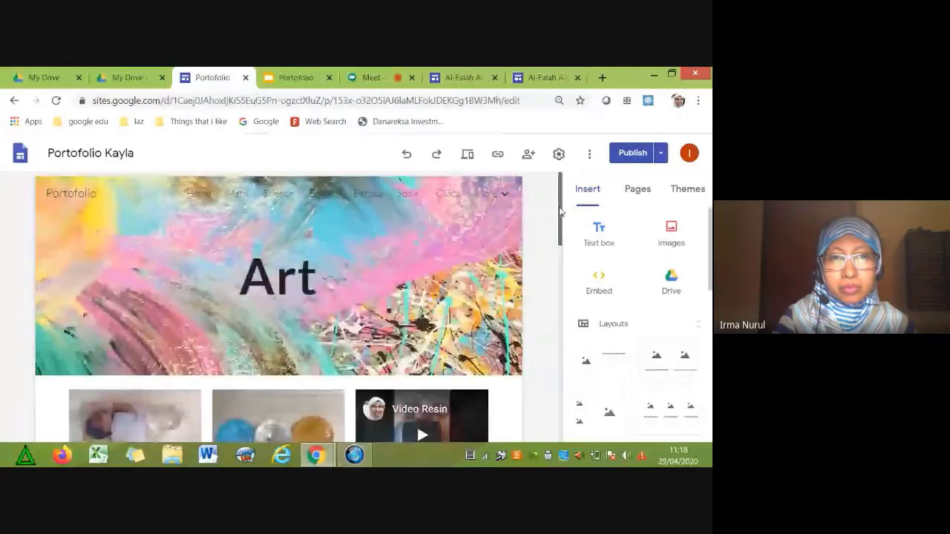
{"action": "left_click_drag", "start_coordinate": [560, 213], "coordinate": [555, 238]}
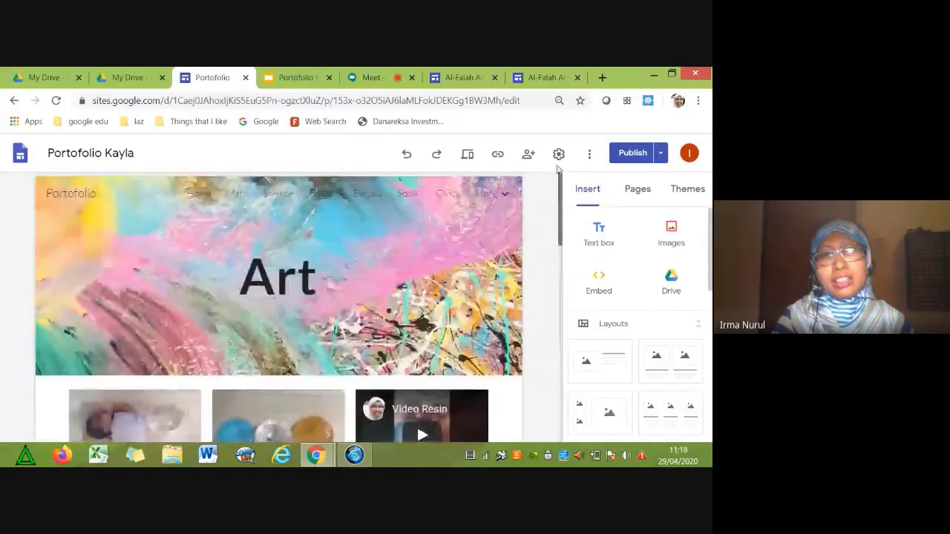
Go through the portfolio's Home page to its Science page and examine the photos and practical exam report.
{"action": "left_click", "coordinate": [198, 194]}
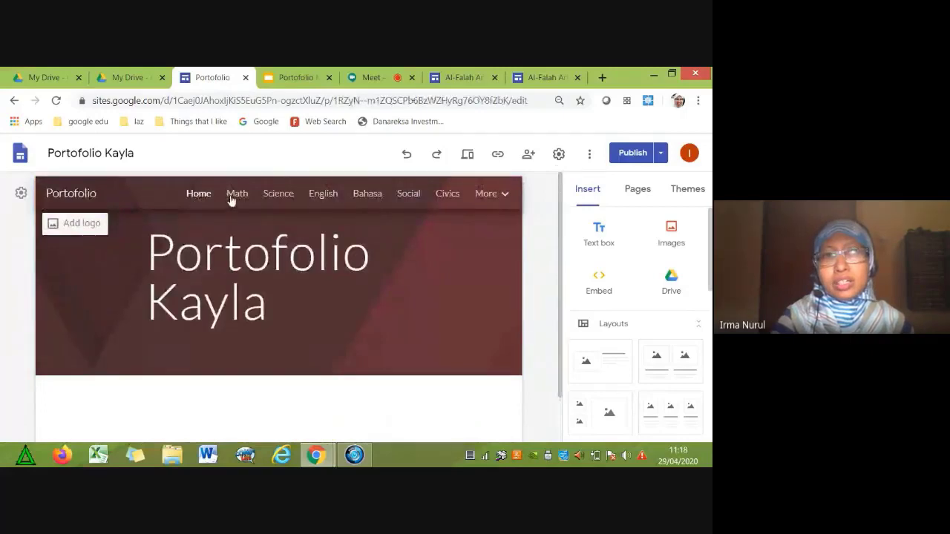
{"action": "left_click", "coordinate": [274, 193]}
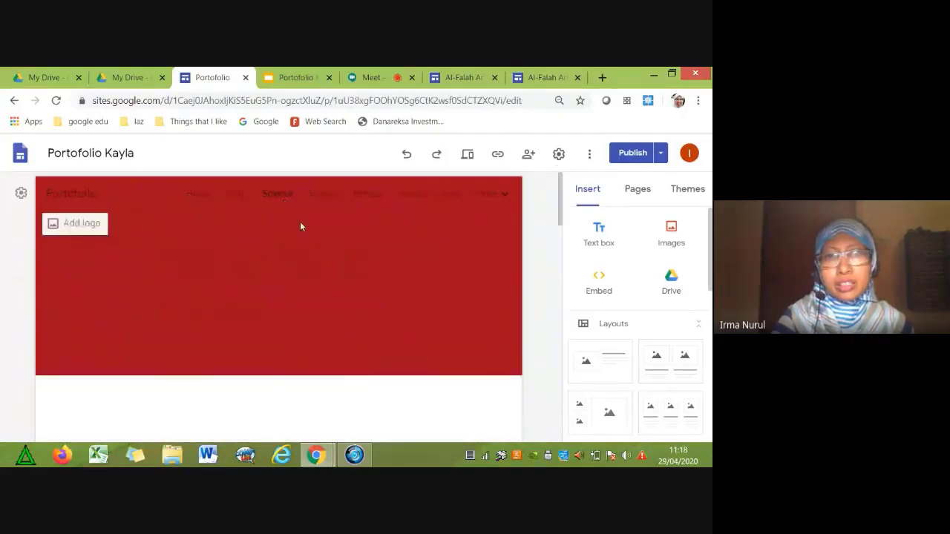
{"action": "scroll", "coordinate": [314, 285], "scroll_direction": "down", "scroll_amount": 1}
{"action": "scroll", "coordinate": [314, 286], "scroll_direction": "down", "scroll_amount": 4}
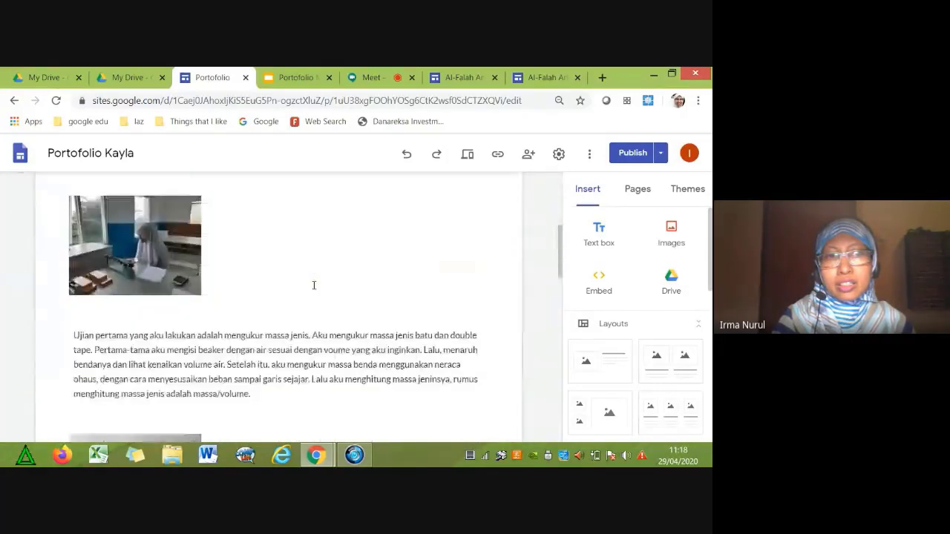
{"action": "scroll", "coordinate": [314, 284], "scroll_direction": "up", "scroll_amount": 1}
{"action": "scroll", "coordinate": [314, 290], "scroll_direction": "up", "scroll_amount": 5}
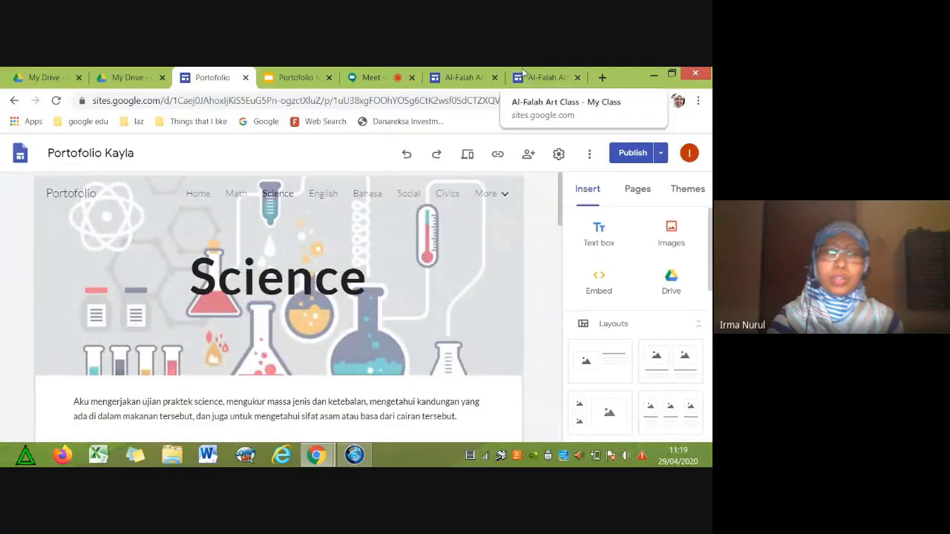
Close both open Al-Falah Art Class site pages.
{"action": "left_click", "coordinate": [477, 79]}
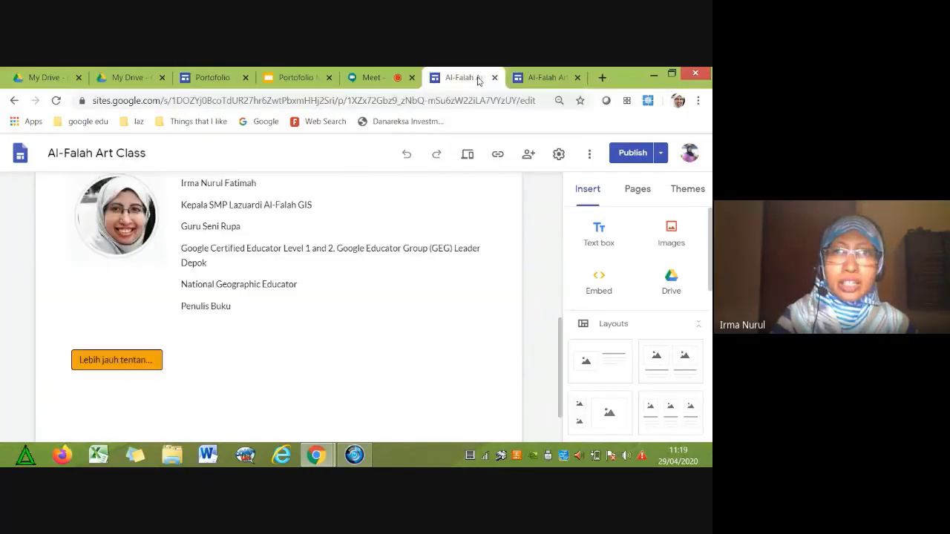
{"action": "left_click", "coordinate": [494, 77]}
{"action": "left_click", "coordinate": [494, 77]}
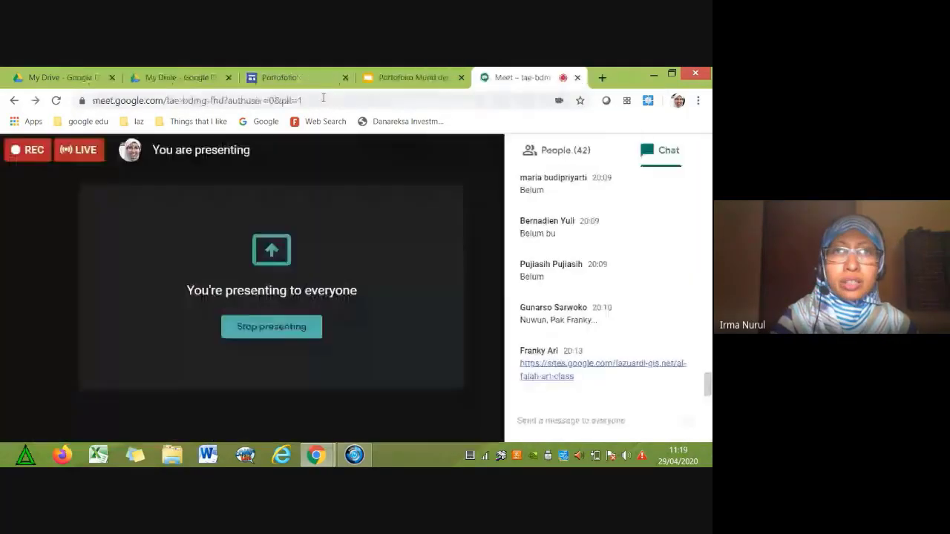
Switch to the Google Slides deck, present the "Memulai dengan Google Sites" slide full screen, and exit the presentation.
{"action": "left_click", "coordinate": [395, 75]}
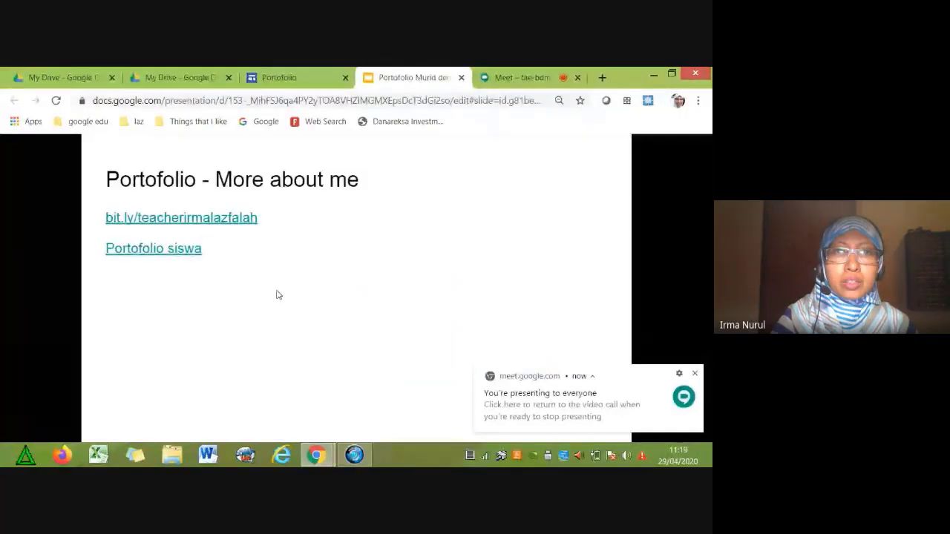
{"action": "key", "text": "ctrl+F5"}
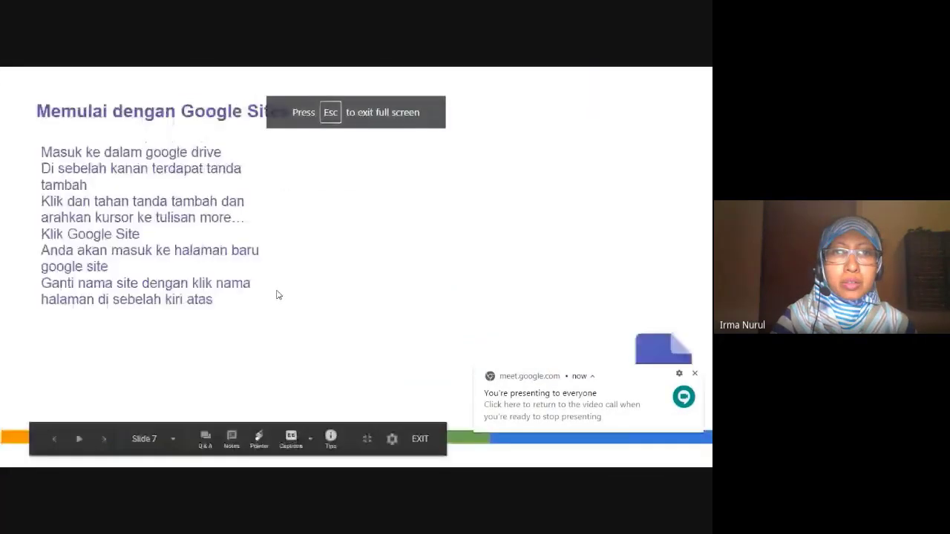
{"action": "mouse_move", "coordinate": [355, 119]}
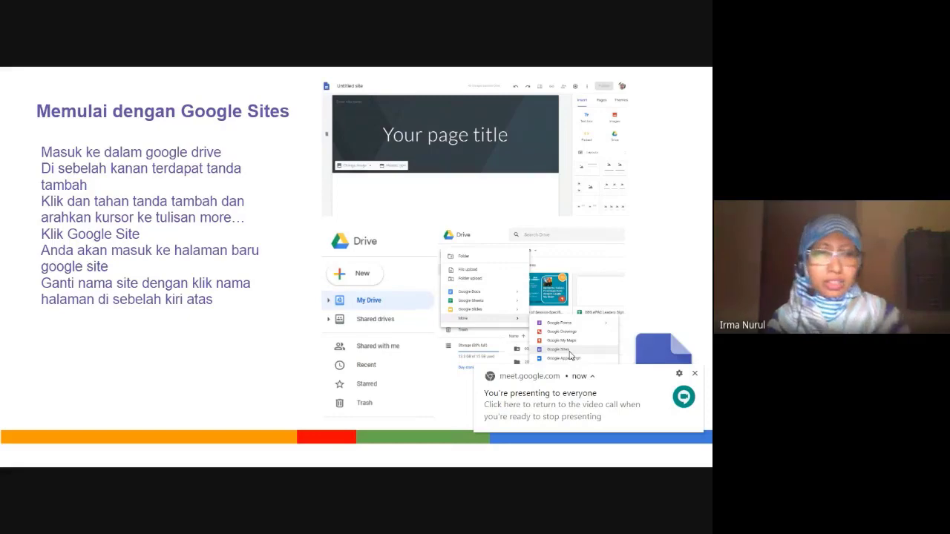
{"action": "key", "text": "Escape"}
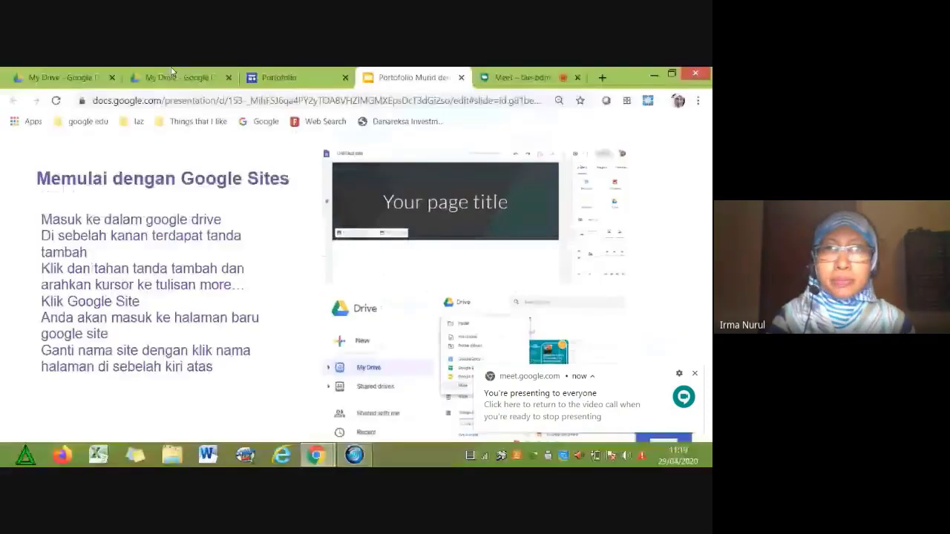
Close the student's portfolio site and switch to the personal account's My Drive in Google Drive.
{"action": "left_click", "coordinate": [306, 74]}
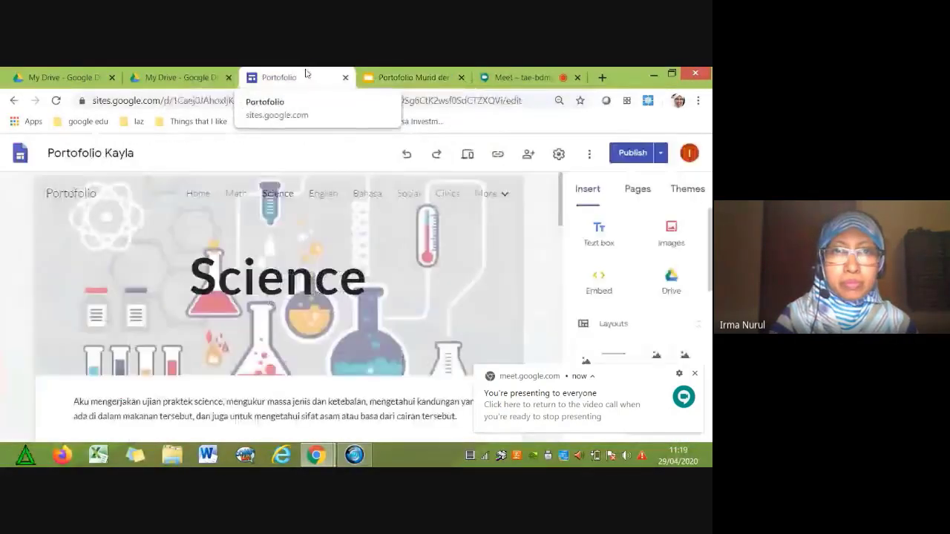
{"action": "left_click", "coordinate": [345, 77]}
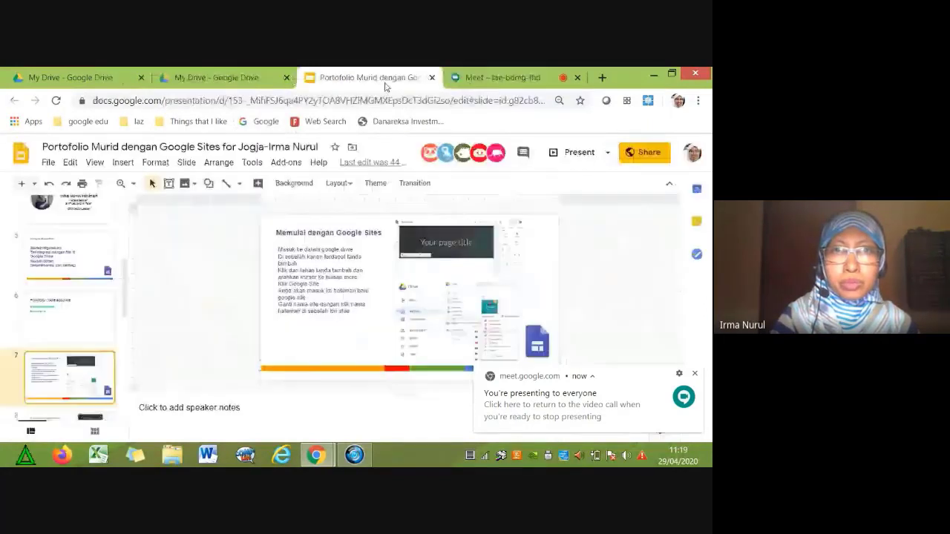
{"action": "left_click", "coordinate": [245, 77]}
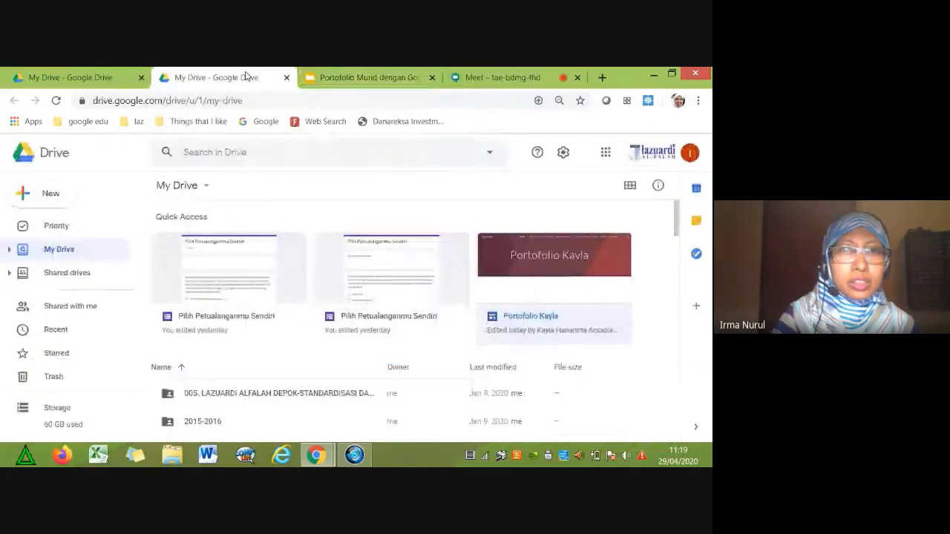
{"action": "left_click", "coordinate": [82, 76]}
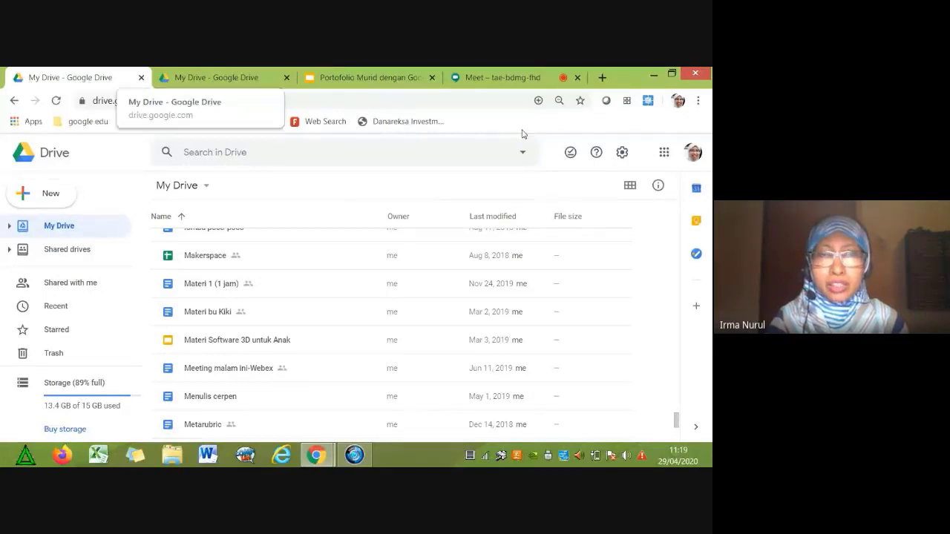
View the list of Google apps briefly, and create a new blank Google Sites site from My Drive.
{"action": "left_click", "coordinate": [664, 154]}
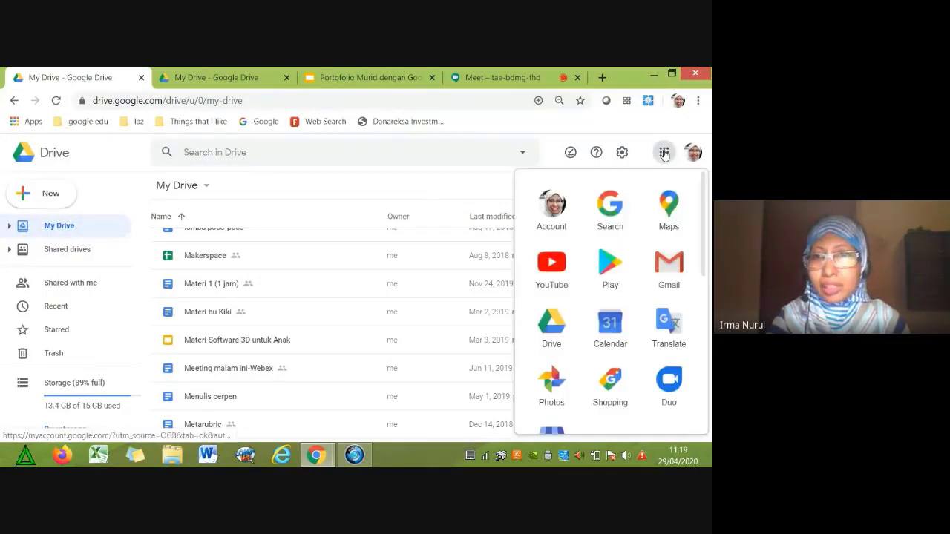
{"action": "left_click", "coordinate": [122, 156]}
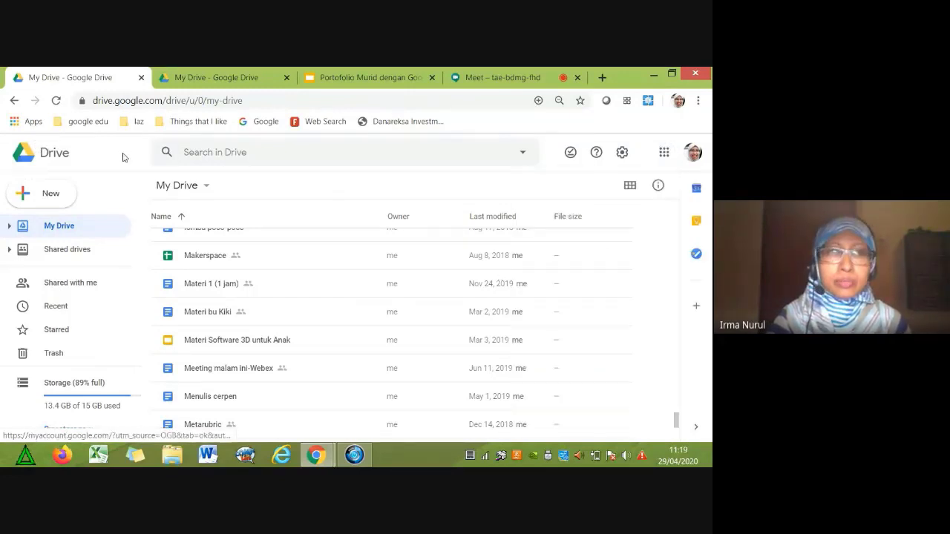
{"action": "left_click", "coordinate": [56, 204]}
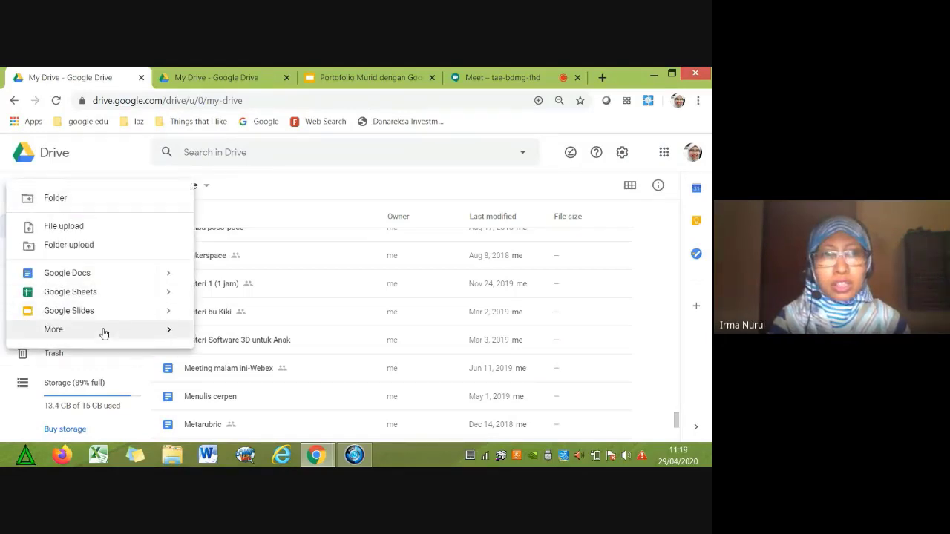
{"action": "mouse_move", "coordinate": [103, 333]}
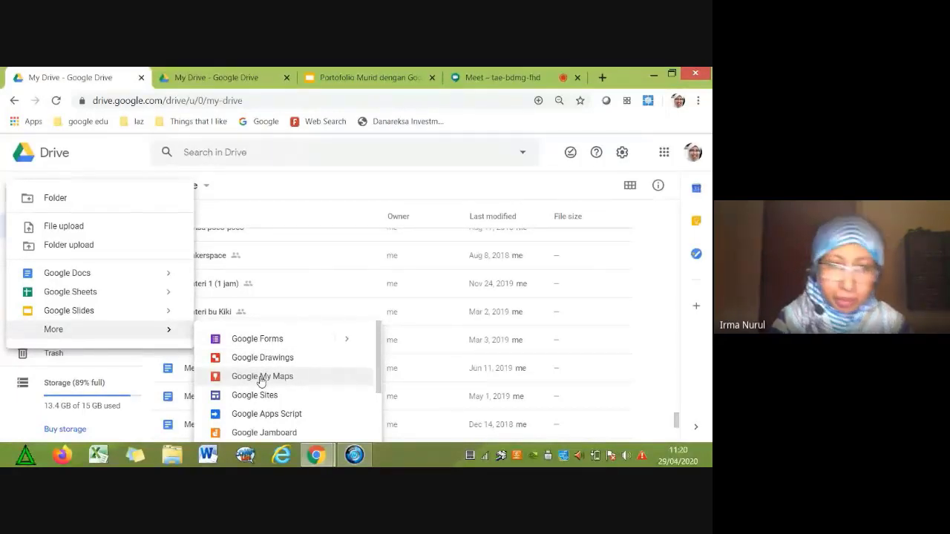
{"action": "left_click", "coordinate": [267, 398]}
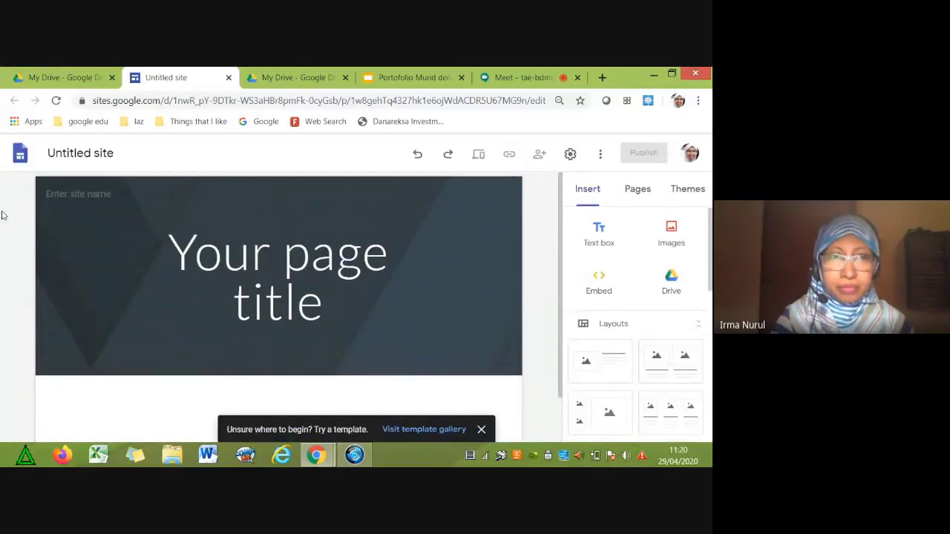
Replace the placeholder page title in the header with "Home".
{"action": "left_click", "coordinate": [297, 293]}
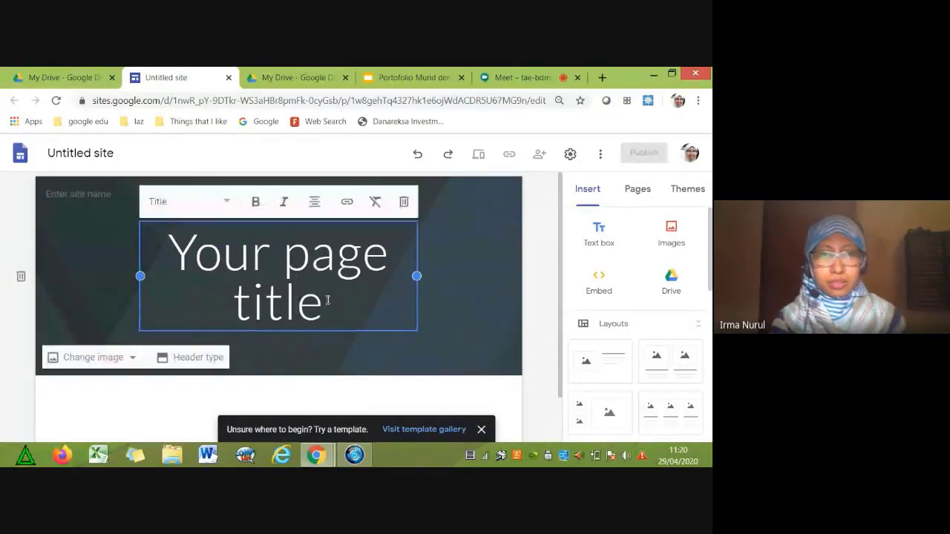
{"action": "left_click_drag", "start_coordinate": [327, 299], "coordinate": [168, 252]}
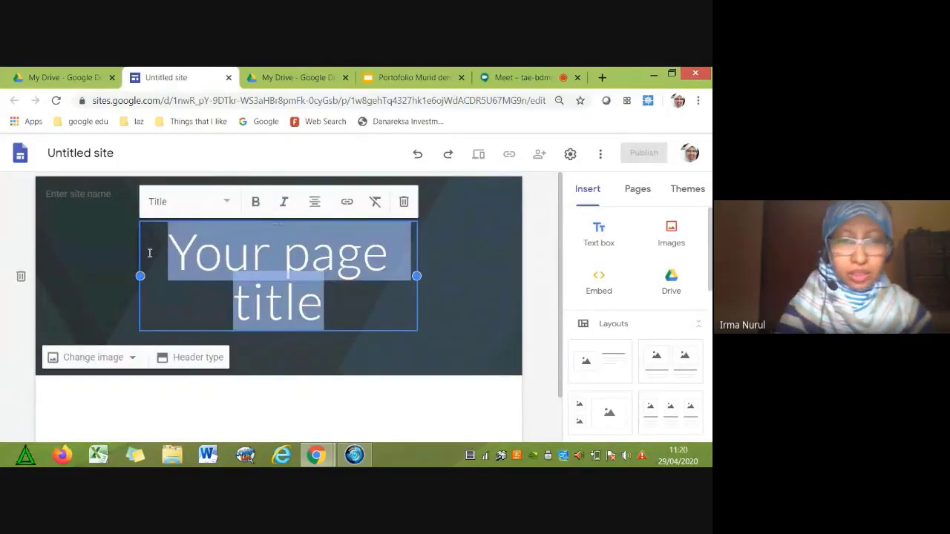
{"action": "type", "text": "Home"}
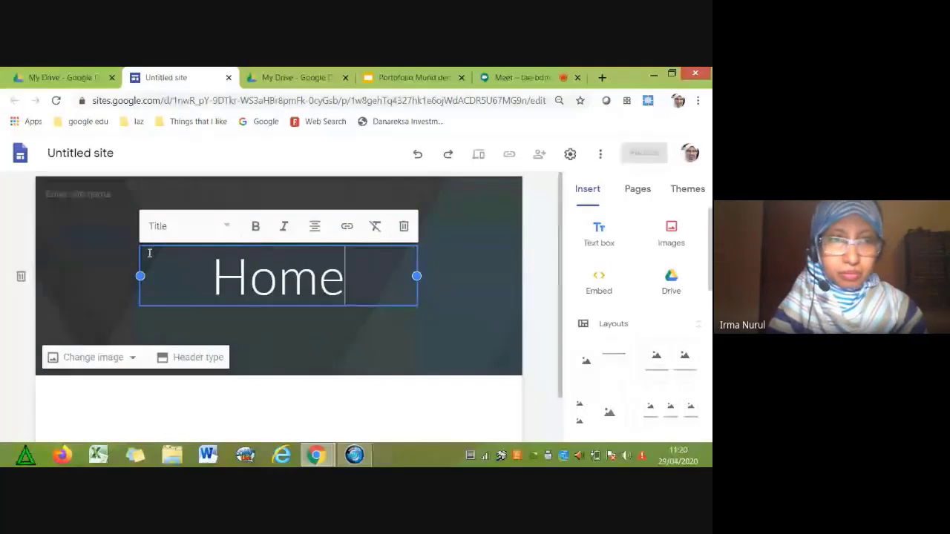
{"action": "left_click", "coordinate": [443, 242]}
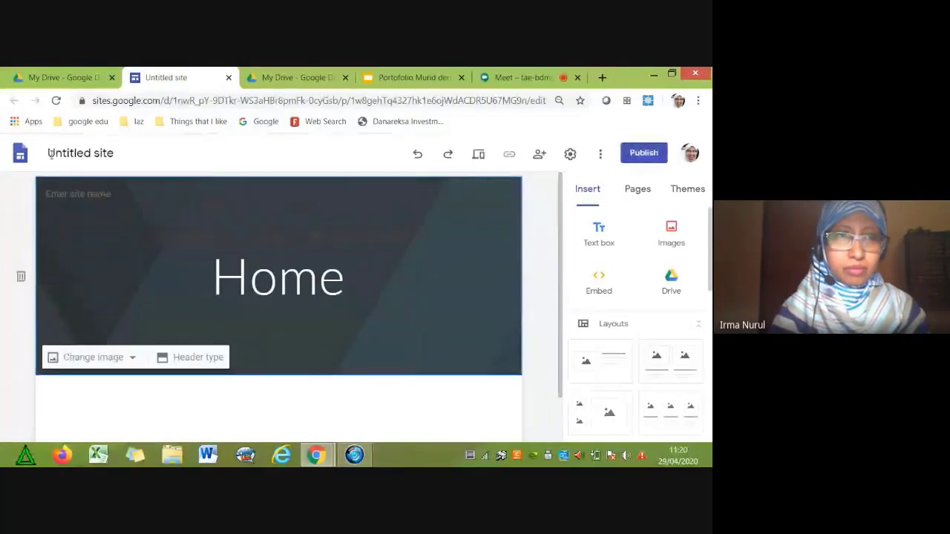
Rename the untitled site document as "Sites" followed by the presenter's first name.
{"action": "left_click", "coordinate": [73, 152]}
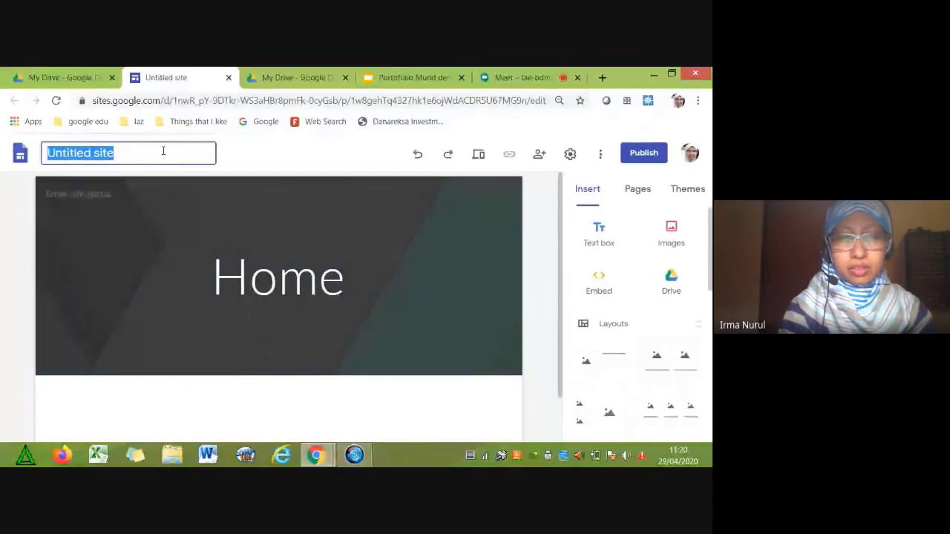
{"action": "type", "text": "Sites Irma"}
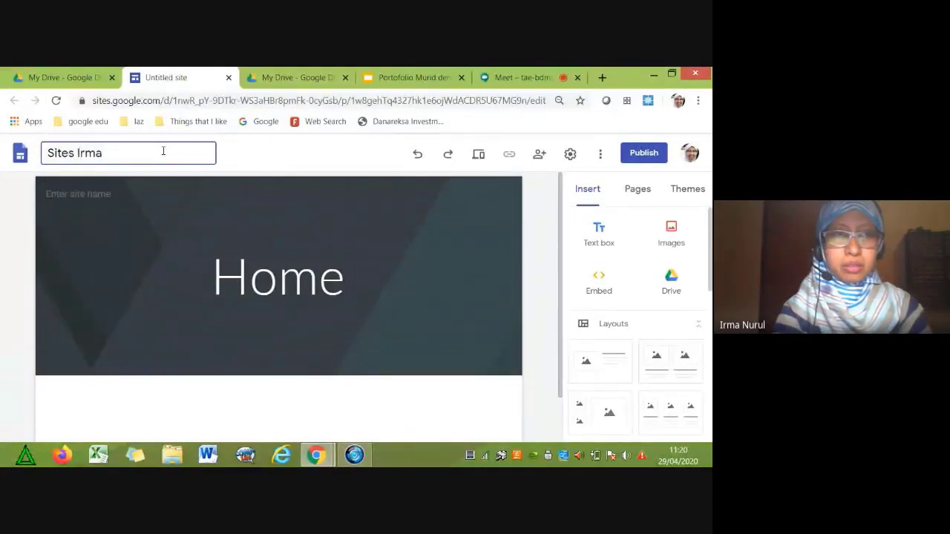
{"action": "left_click", "coordinate": [359, 150]}
{"action": "scroll", "coordinate": [494, 319], "scroll_direction": "down", "scroll_amount": 1}
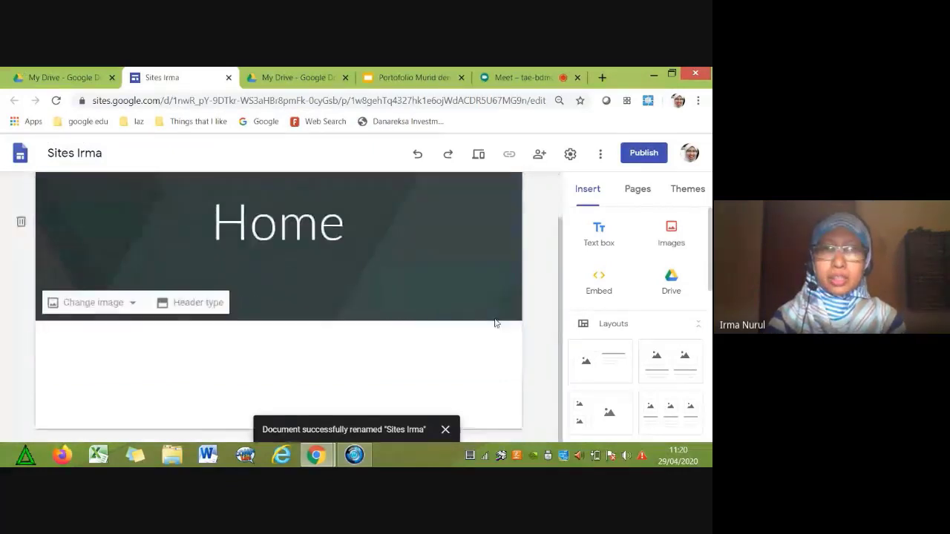
{"action": "scroll", "coordinate": [494, 319], "scroll_direction": "up", "scroll_amount": 1}
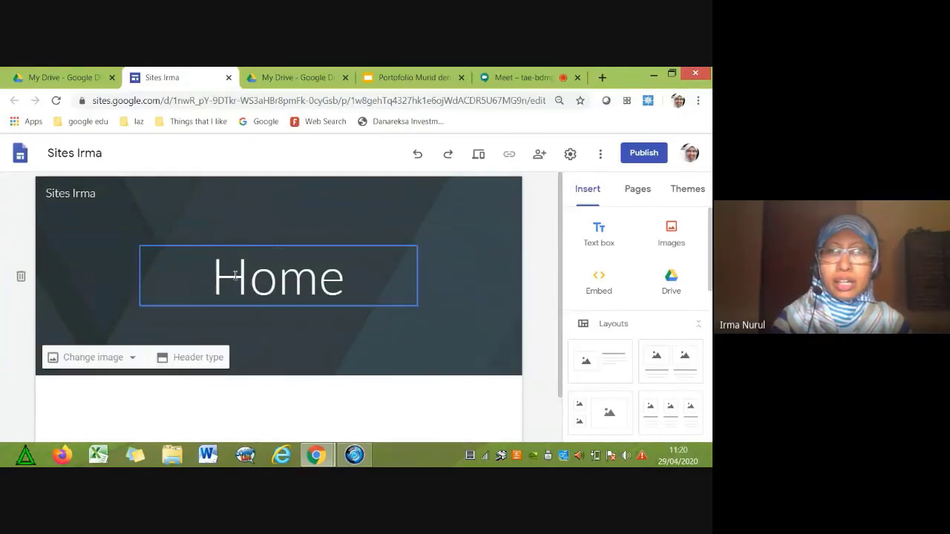
Preview the purple and green colors of the Simple theme, and set the site's theme color to pink.
{"action": "left_click", "coordinate": [686, 190]}
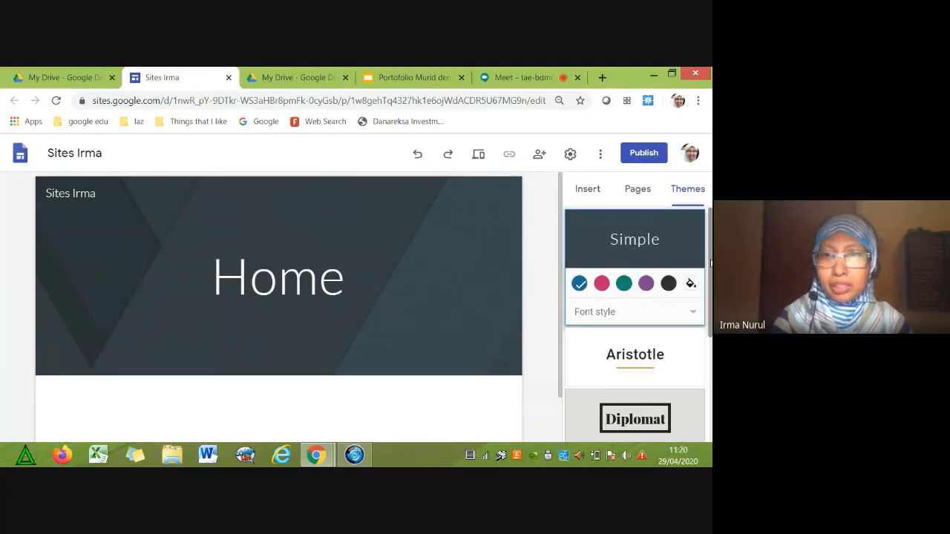
{"action": "left_click", "coordinate": [645, 284]}
{"action": "left_click", "coordinate": [624, 285]}
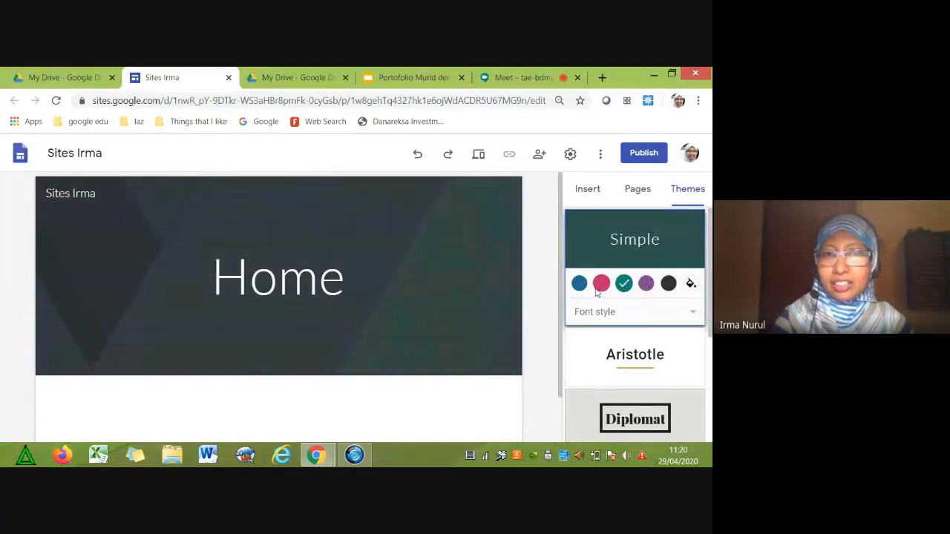
{"action": "left_click", "coordinate": [601, 286]}
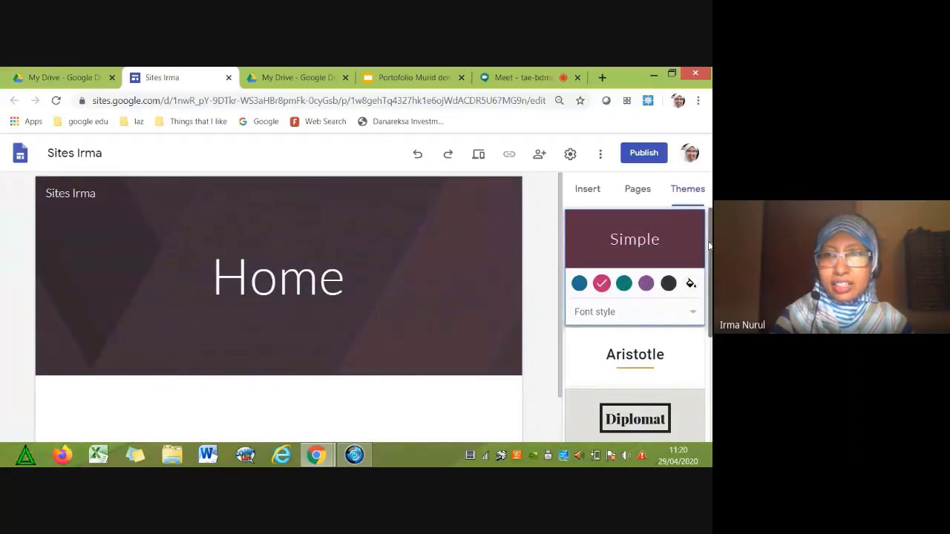
Try the Aristotle and Impression themes on the site, and switch back to the Simple theme.
{"action": "scroll", "coordinate": [647, 275], "scroll_direction": "down", "scroll_amount": 2}
{"action": "left_click", "coordinate": [648, 275]}
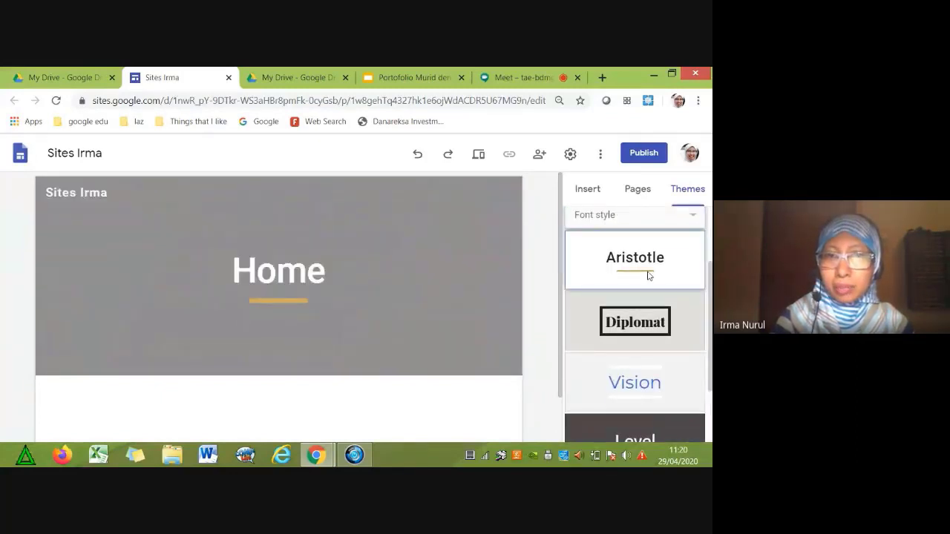
{"action": "scroll", "coordinate": [648, 356], "scroll_direction": "down", "scroll_amount": 2}
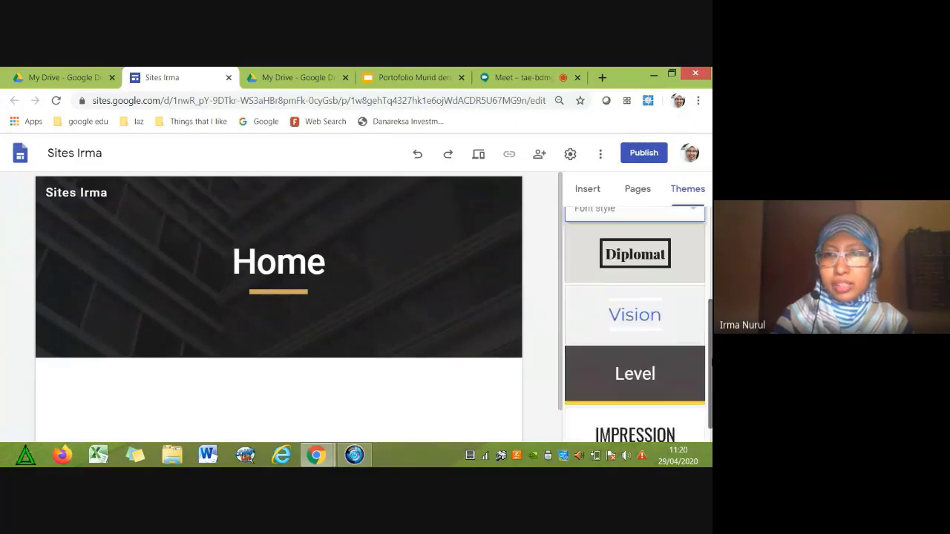
{"action": "left_click", "coordinate": [650, 431]}
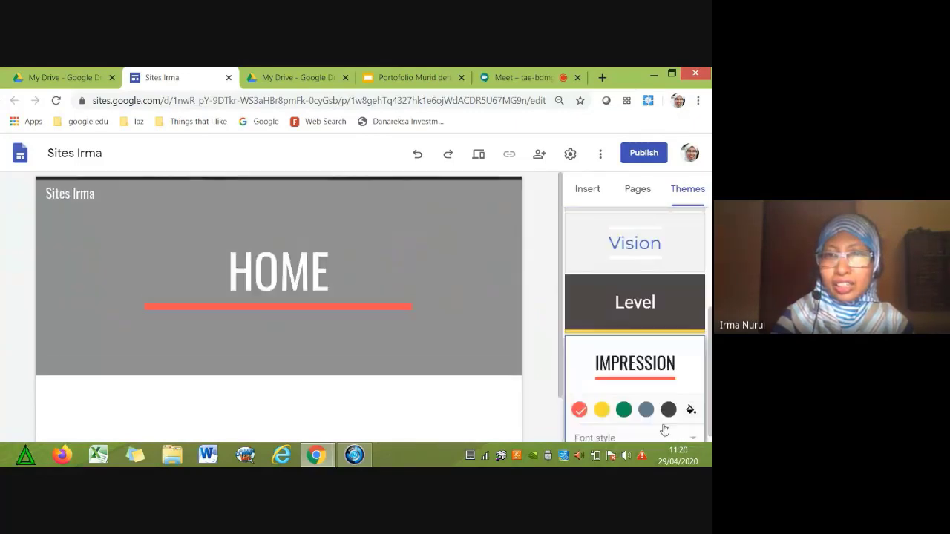
{"action": "left_click_drag", "start_coordinate": [710, 369], "coordinate": [672, 267]}
{"action": "left_click", "coordinate": [647, 253]}
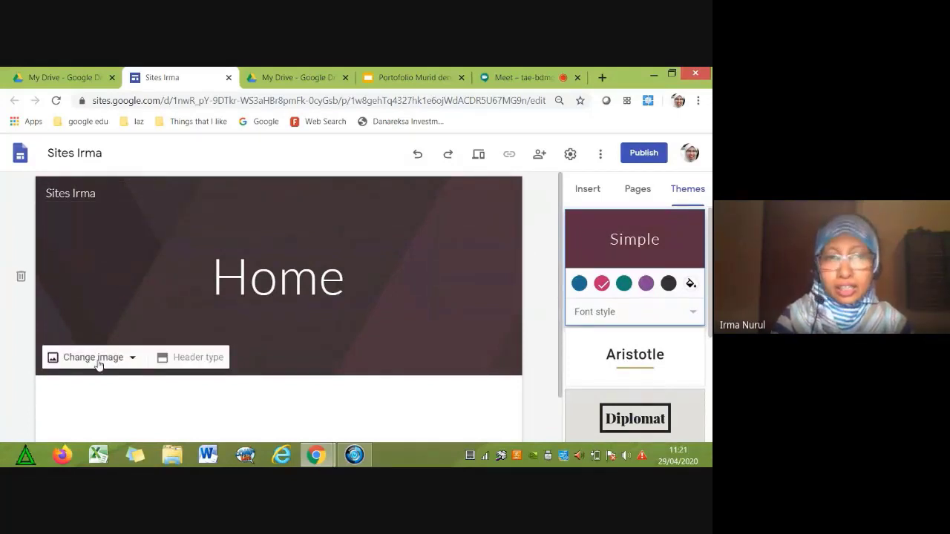
Replace the Home page's header image with the gallery photo of a work desk with papers, a tablet and a cup.
{"action": "left_click", "coordinate": [99, 361]}
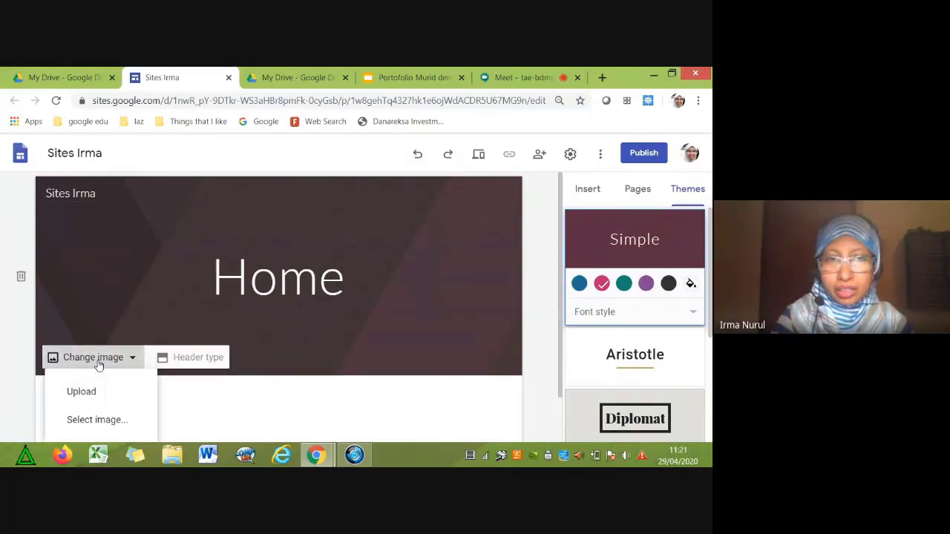
{"action": "left_click", "coordinate": [96, 422]}
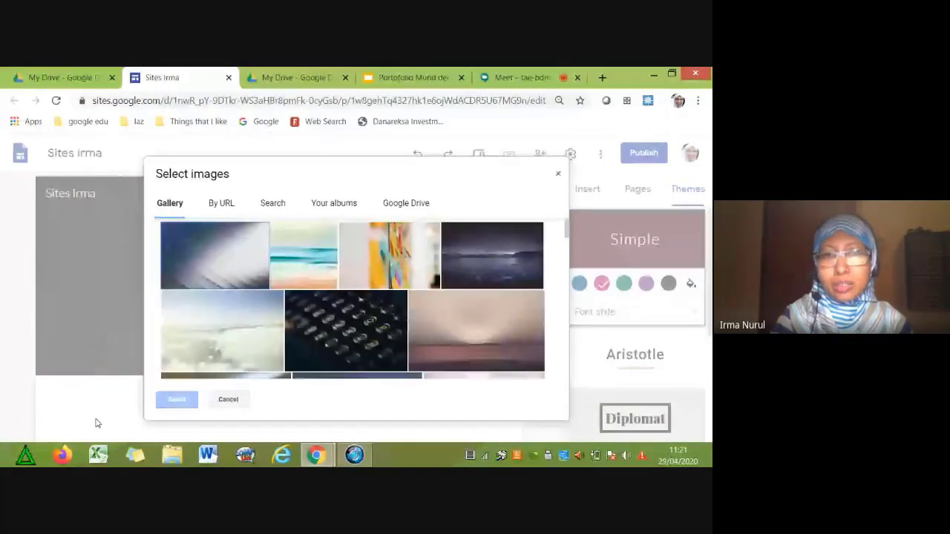
{"action": "scroll", "coordinate": [461, 323], "scroll_direction": "down", "scroll_amount": 5}
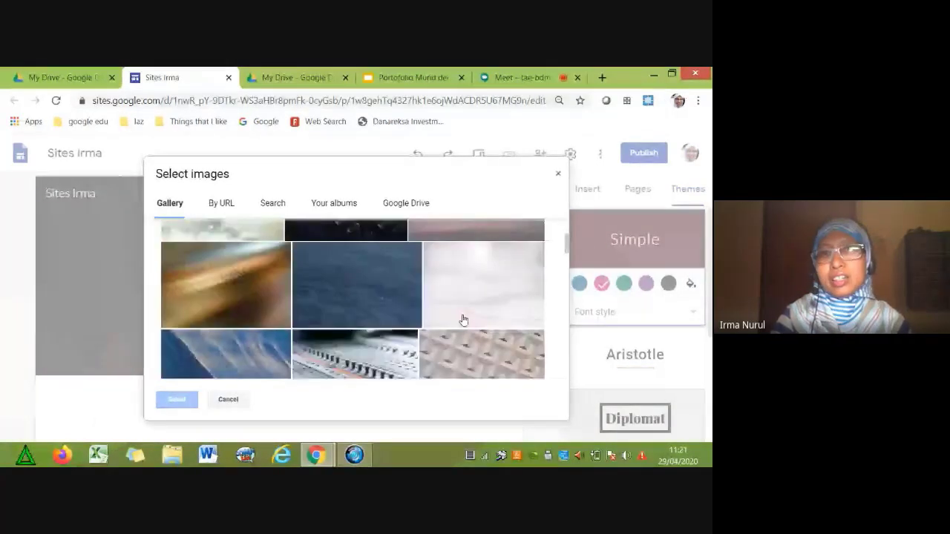
{"action": "scroll", "coordinate": [460, 324], "scroll_direction": "down", "scroll_amount": 5}
{"action": "scroll", "coordinate": [460, 324], "scroll_direction": "up", "scroll_amount": 6}
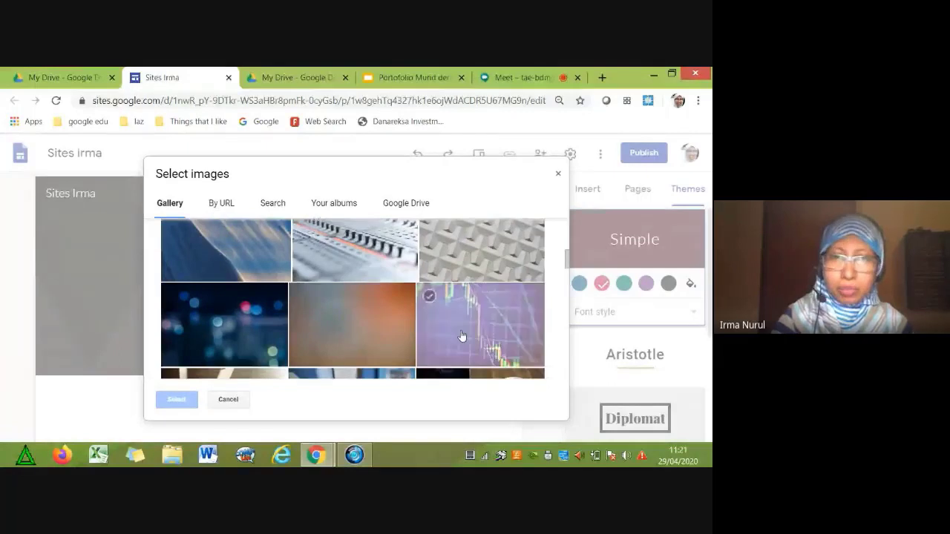
{"action": "scroll", "coordinate": [460, 335], "scroll_direction": "down", "scroll_amount": 3}
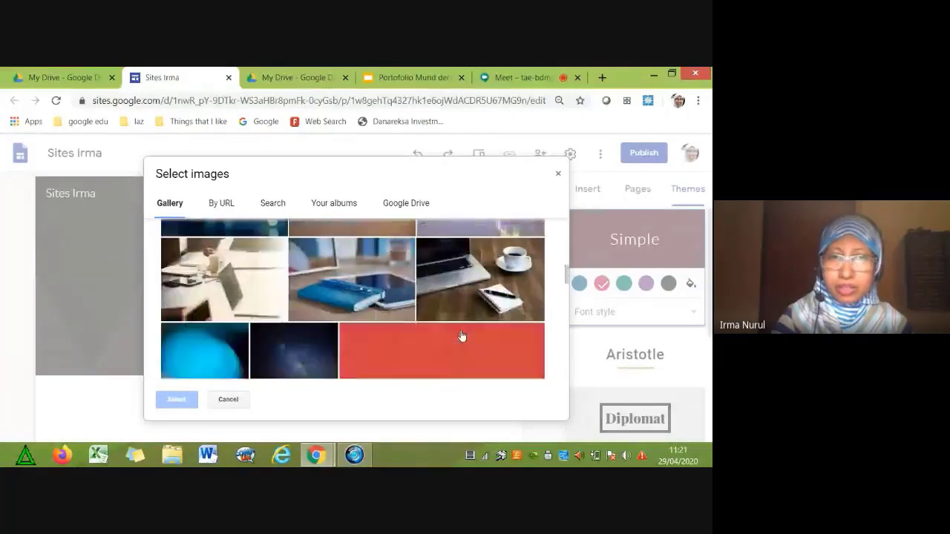
{"action": "left_click", "coordinate": [236, 273]}
{"action": "left_click", "coordinate": [176, 399]}
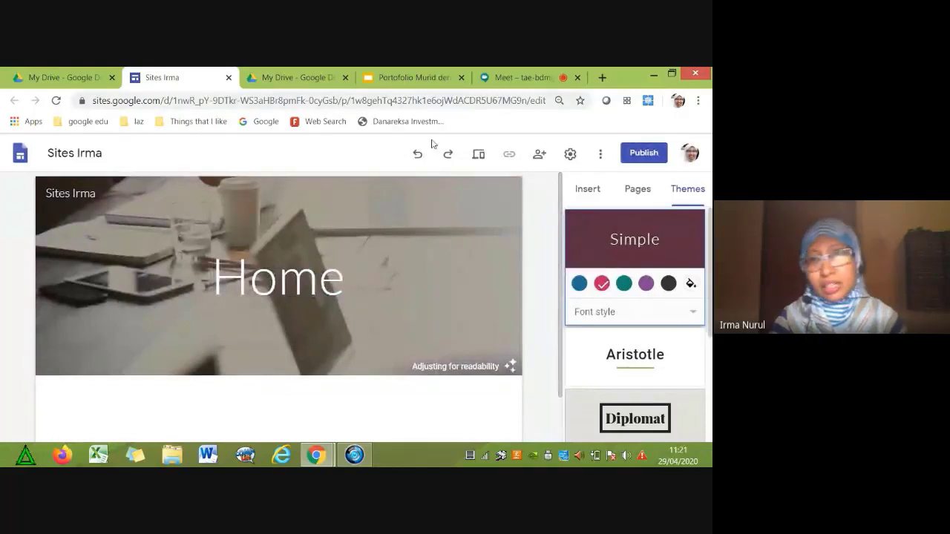
{"action": "mouse_move", "coordinate": [439, 250]}
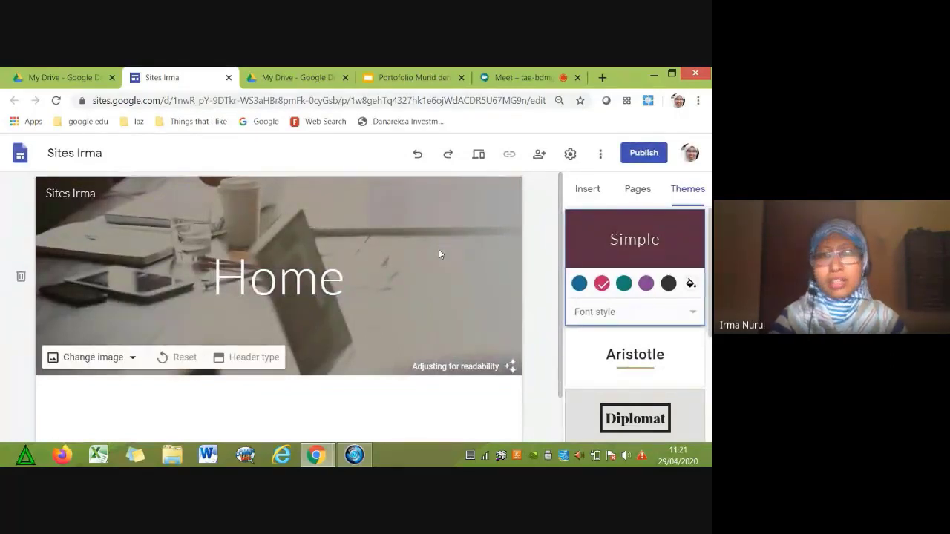
{"action": "left_click", "coordinate": [509, 366]}
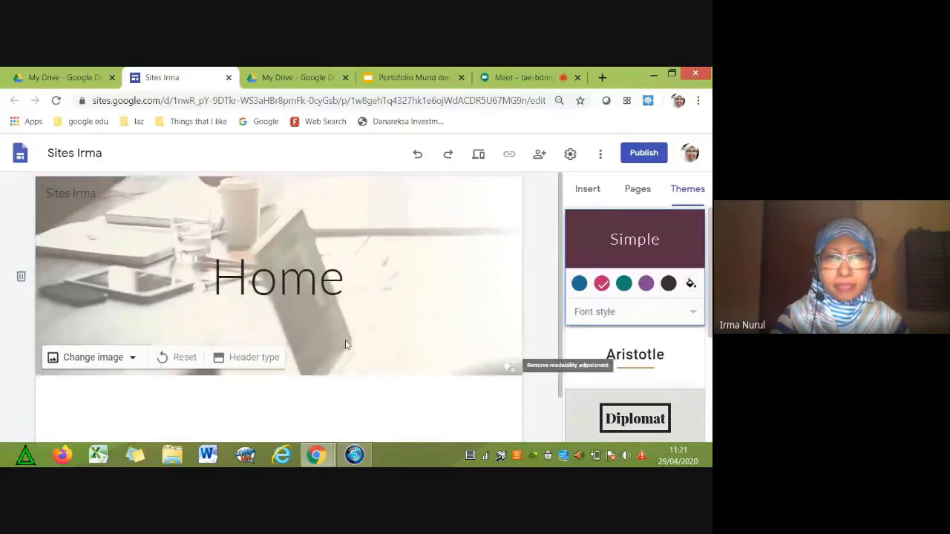
Try the Cover, Large banner, Banner and Title only header types, and return the header to Banner.
{"action": "left_click", "coordinate": [270, 359]}
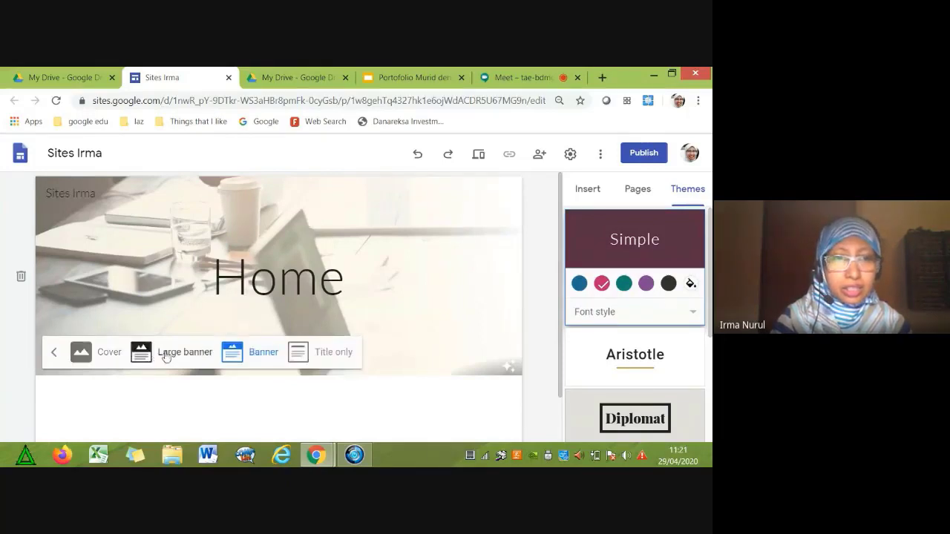
{"action": "left_click", "coordinate": [102, 354]}
{"action": "scroll", "coordinate": [106, 358], "scroll_direction": "down", "scroll_amount": 2}
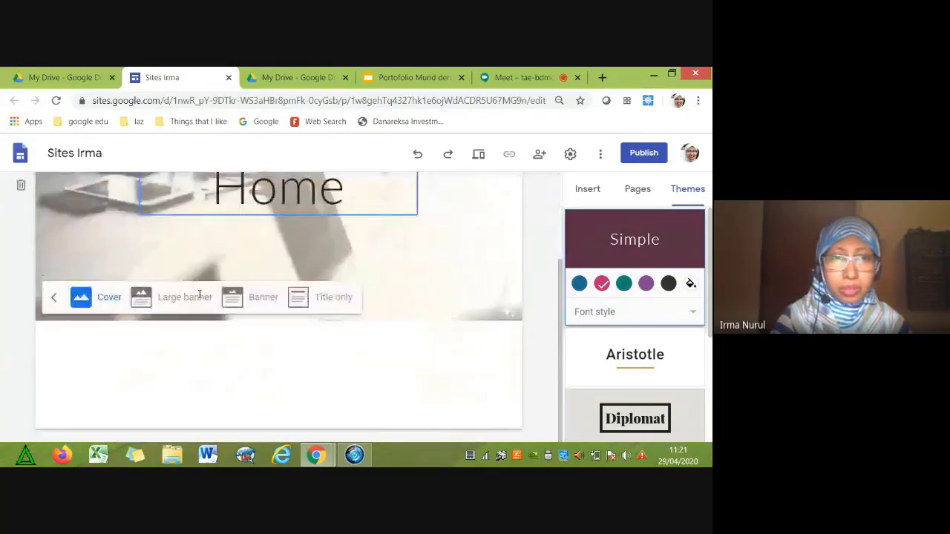
{"action": "scroll", "coordinate": [199, 296], "scroll_direction": "up", "scroll_amount": 1}
{"action": "left_click", "coordinate": [163, 363]}
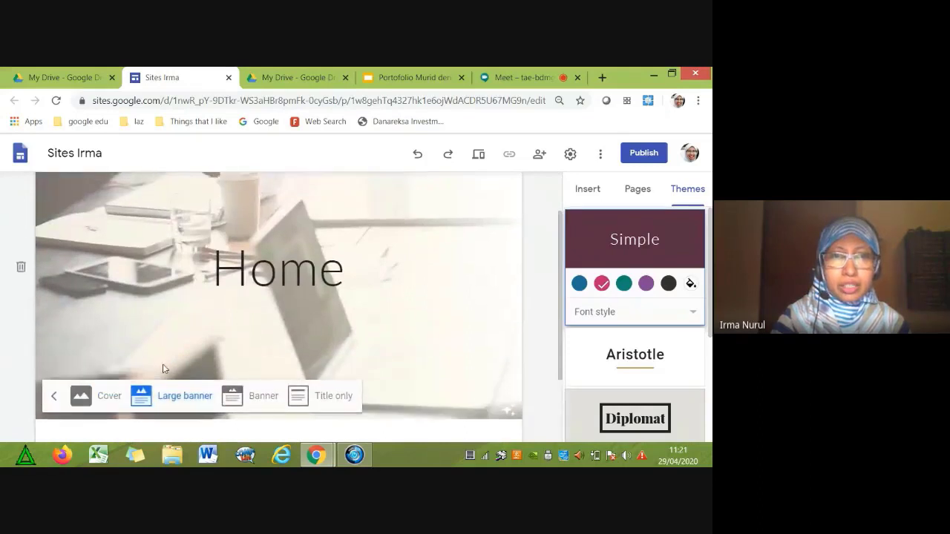
{"action": "left_click", "coordinate": [256, 399]}
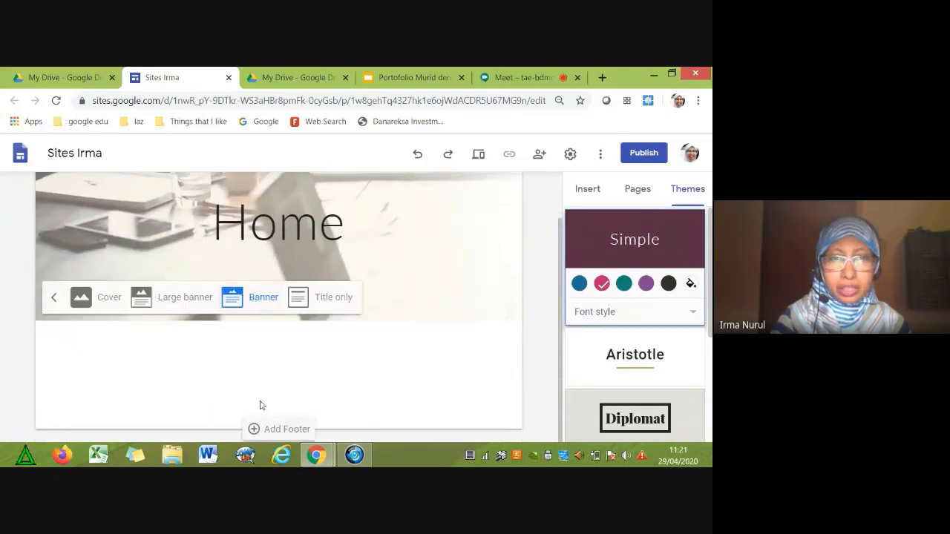
{"action": "left_click", "coordinate": [328, 297]}
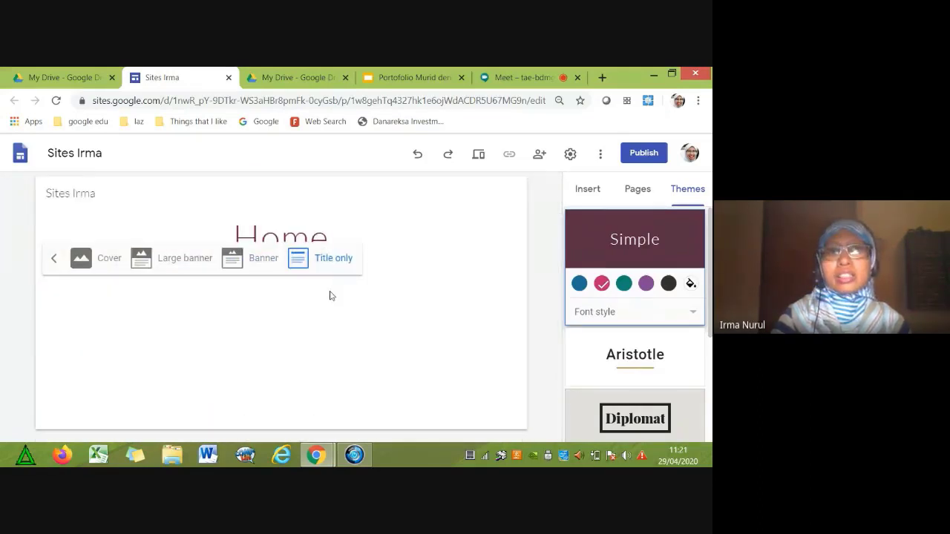
{"action": "left_click", "coordinate": [256, 259]}
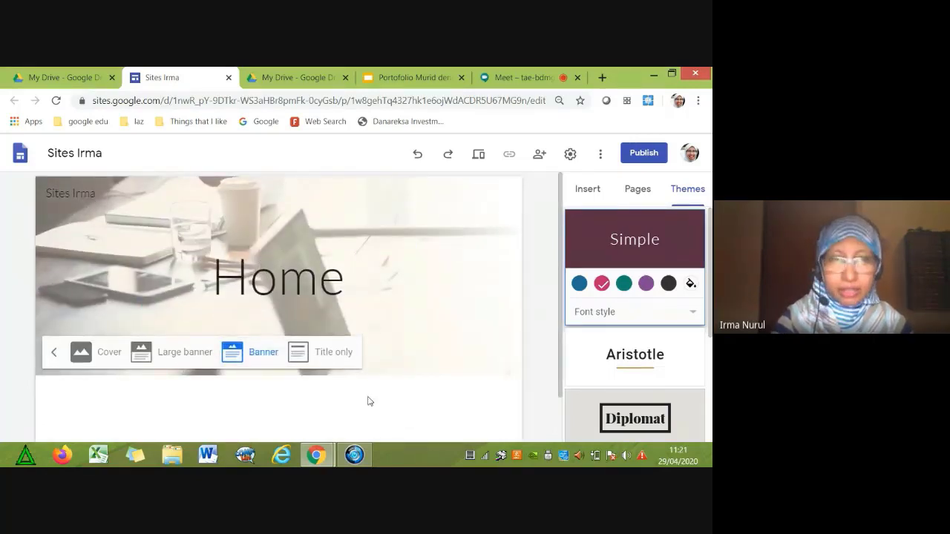
{"action": "left_click", "coordinate": [403, 324]}
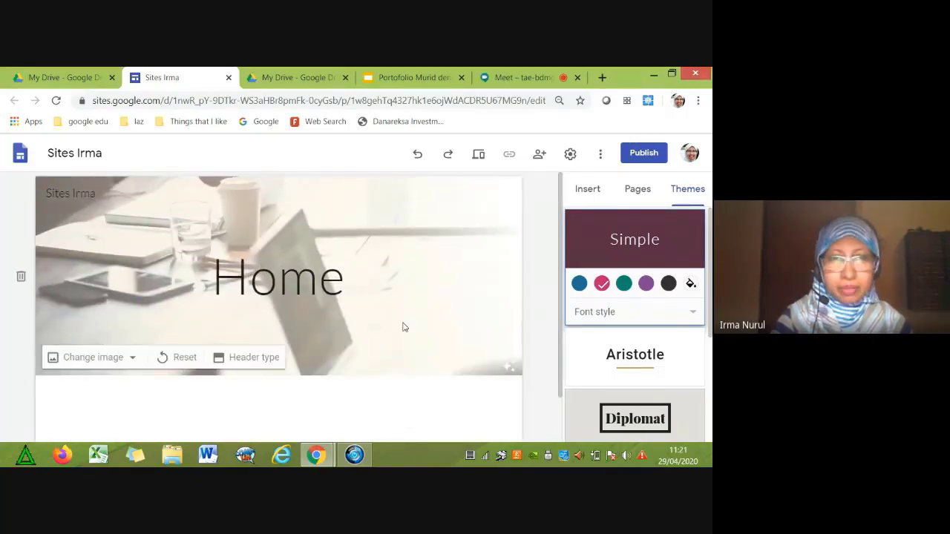
{"action": "left_click", "coordinate": [230, 394]}
{"action": "scroll", "coordinate": [230, 394], "scroll_direction": "down", "scroll_amount": 1}
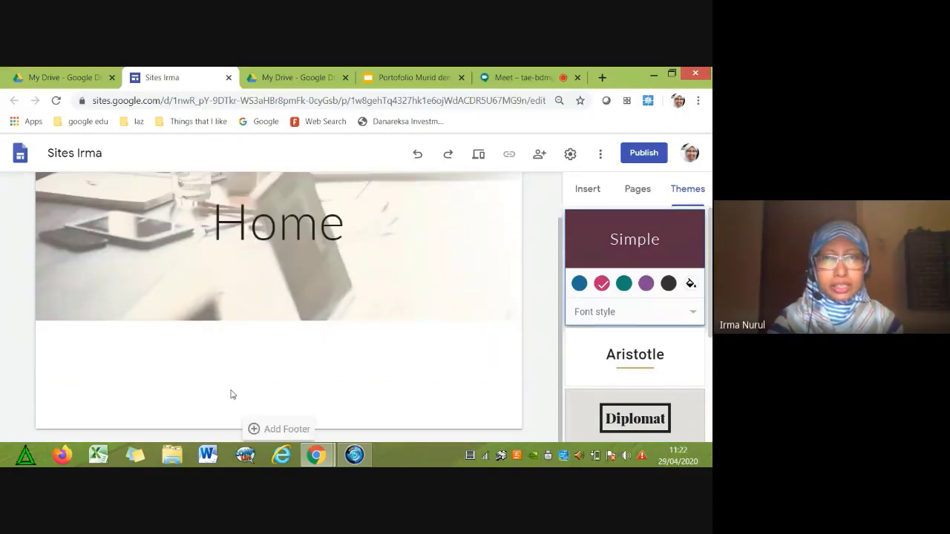
{"action": "scroll", "coordinate": [518, 236], "scroll_direction": "up", "scroll_amount": 1}
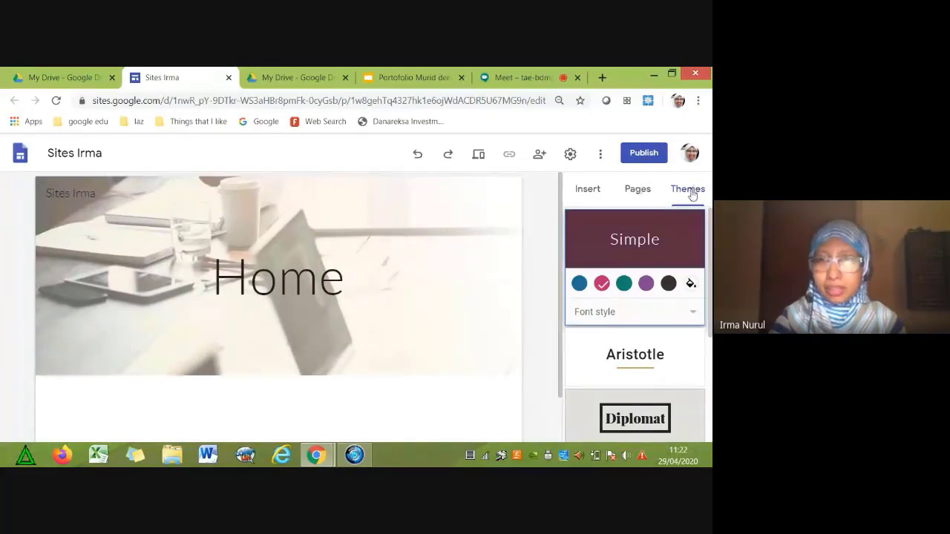
{"action": "left_click", "coordinate": [597, 194]}
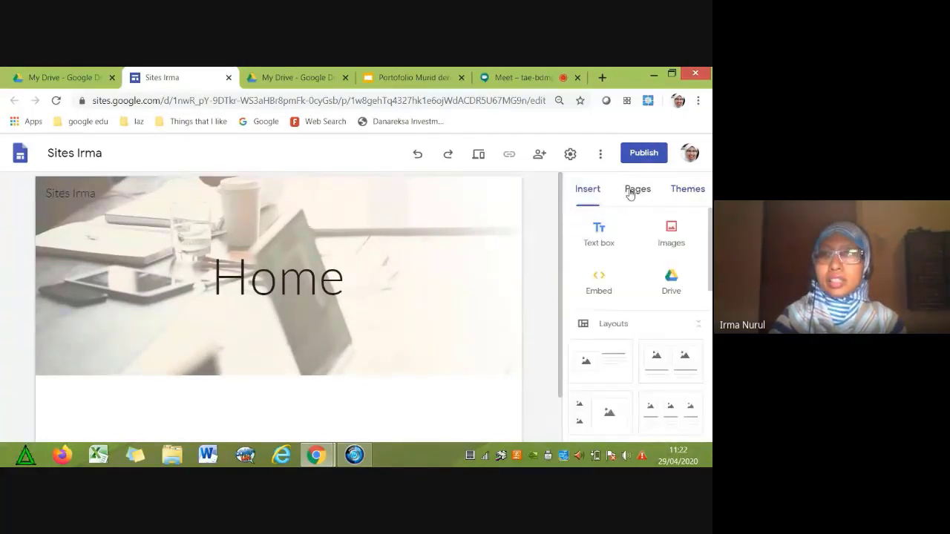
Add a new page named "Profil Sekolah" to the site.
{"action": "left_click", "coordinate": [629, 192]}
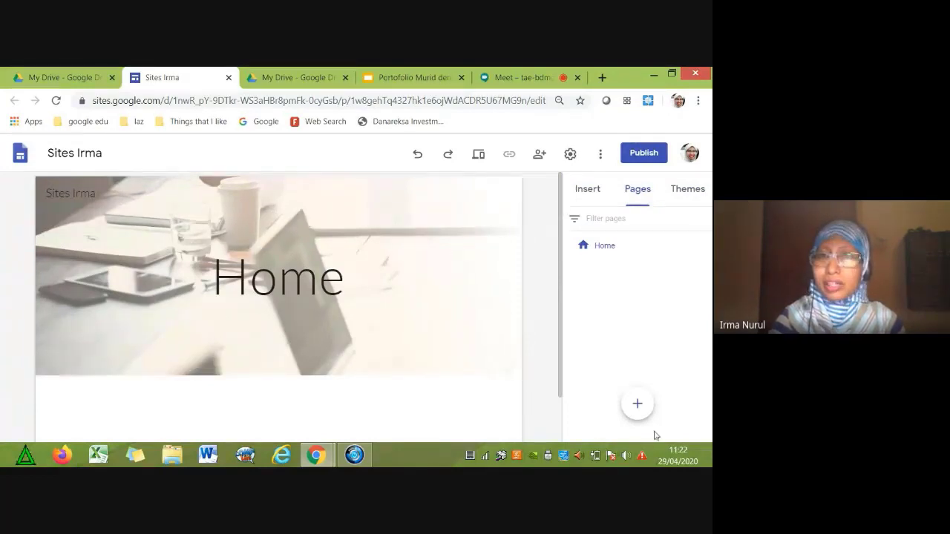
{"action": "mouse_move", "coordinate": [638, 404]}
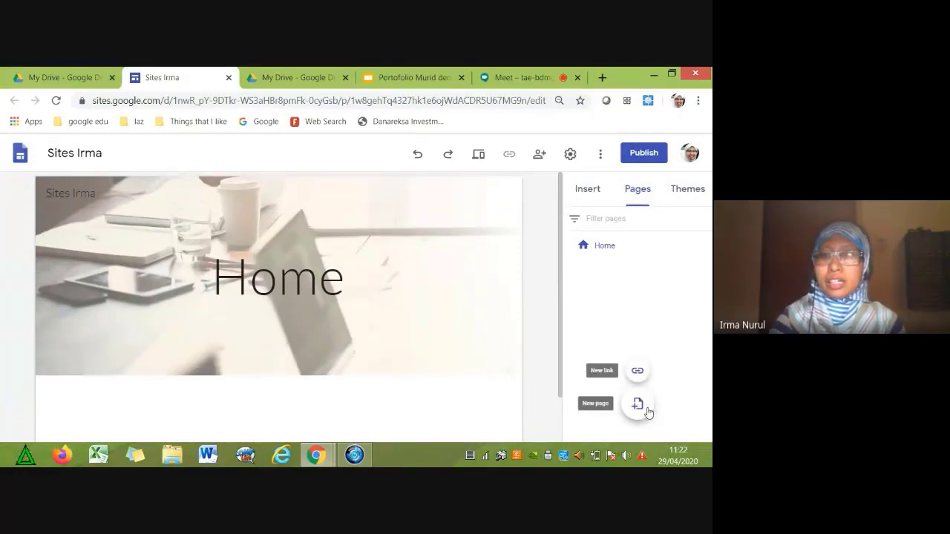
{"action": "left_click", "coordinate": [638, 405]}
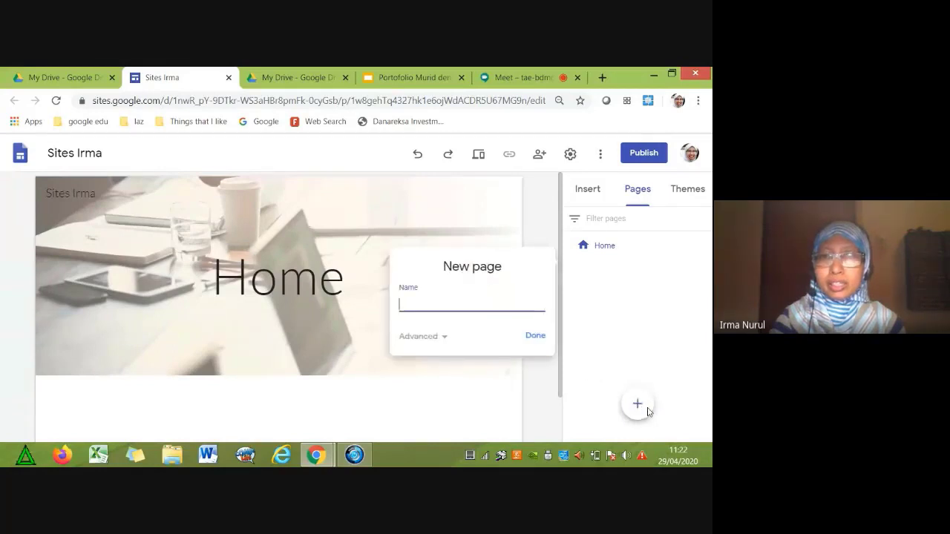
{"action": "type", "text": "S"}
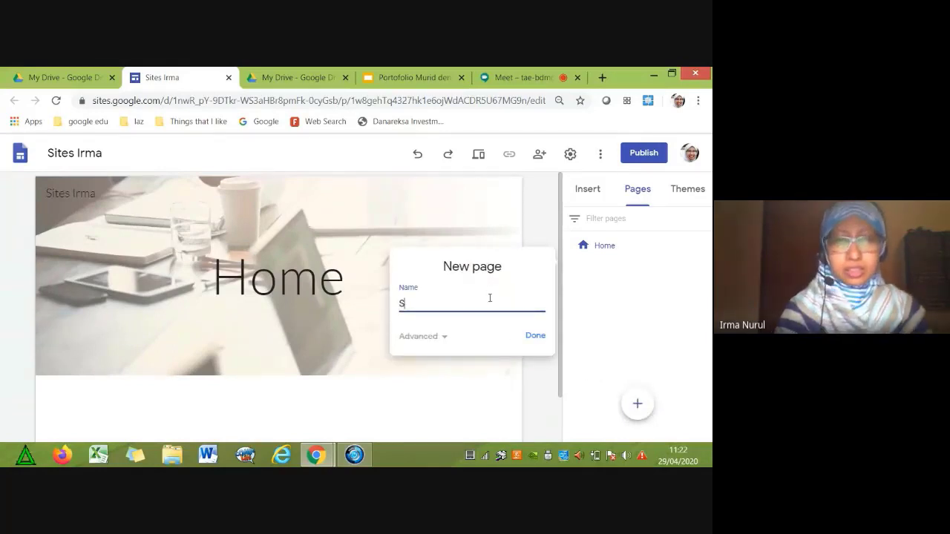
{"action": "type", "text": "e"}
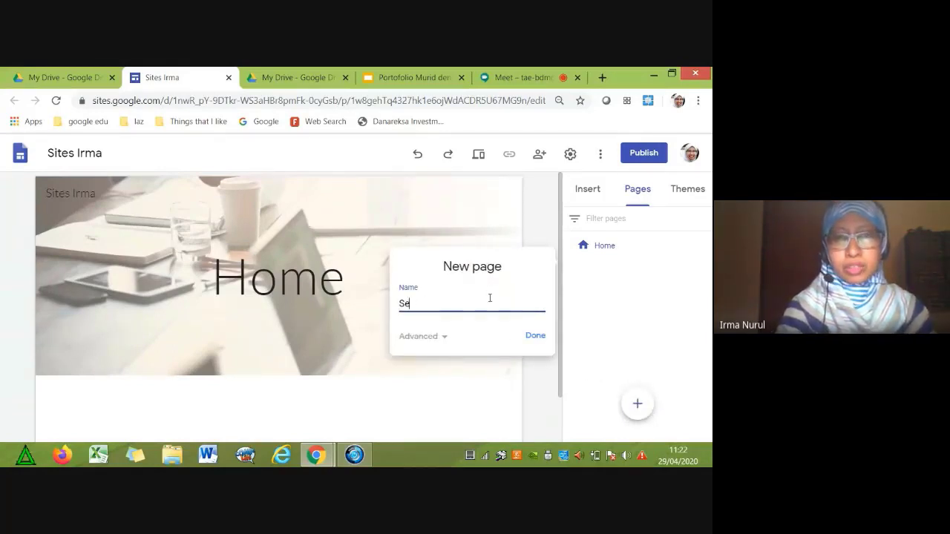
{"action": "type", "text": "kolProfil"}
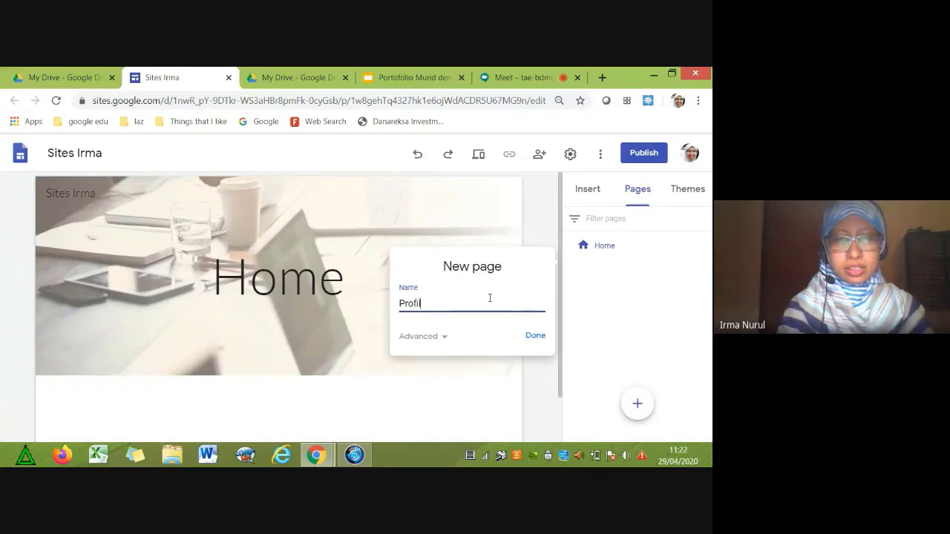
{"action": "type", "text": " Sekolah"}
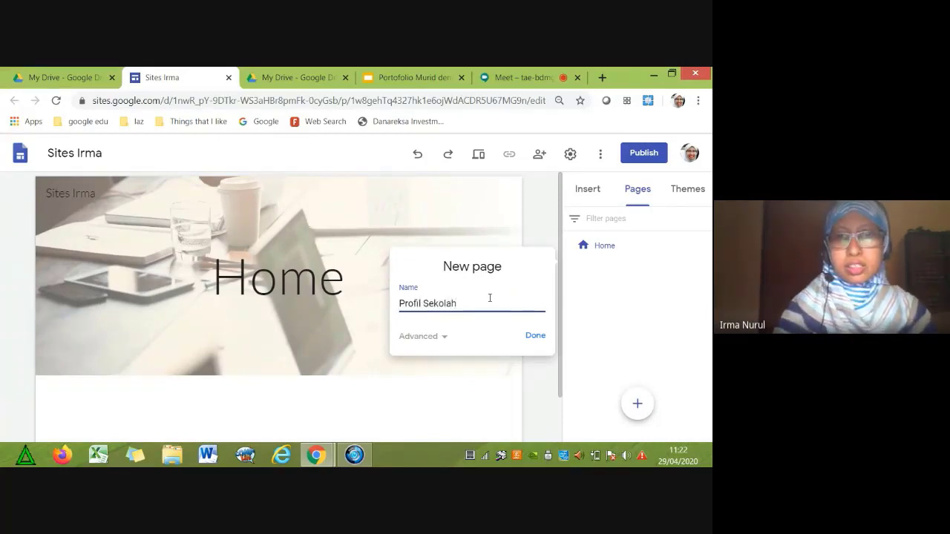
{"action": "left_click", "coordinate": [537, 337]}
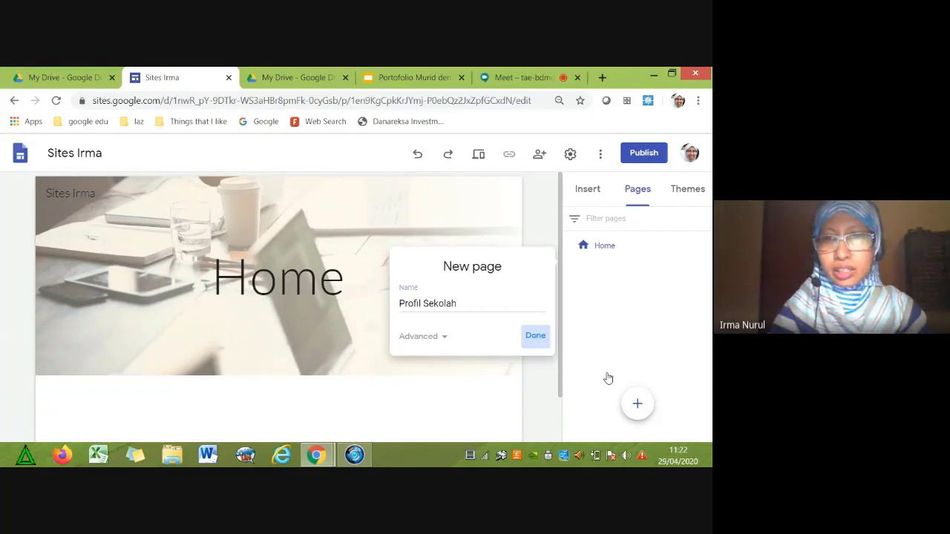
Add a new page named "Kelas" to the site.
{"action": "left_click", "coordinate": [637, 403]}
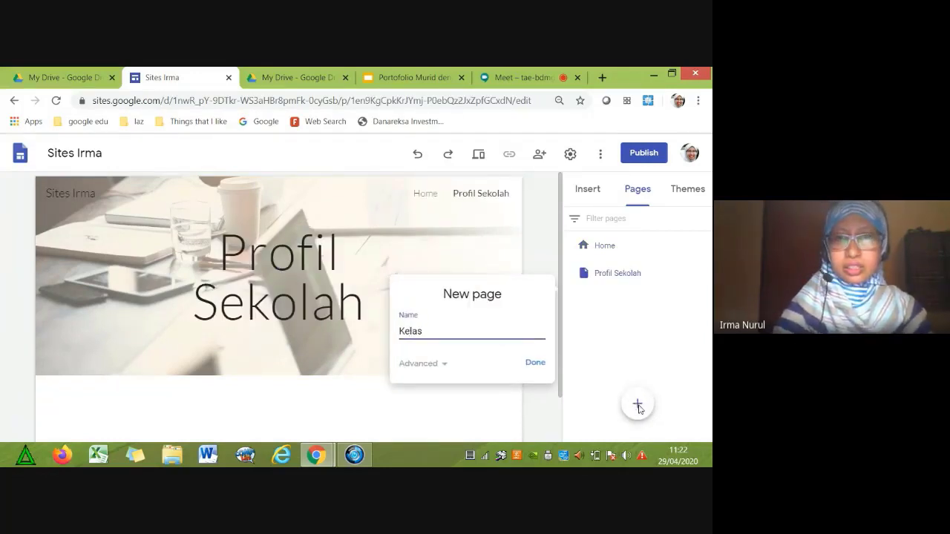
{"action": "left_click", "coordinate": [638, 407]}
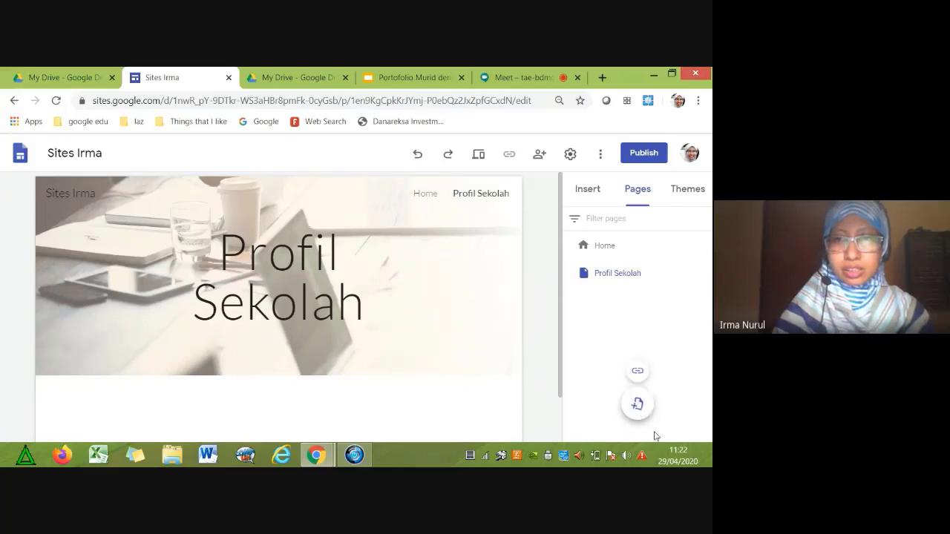
{"action": "left_click", "coordinate": [632, 405]}
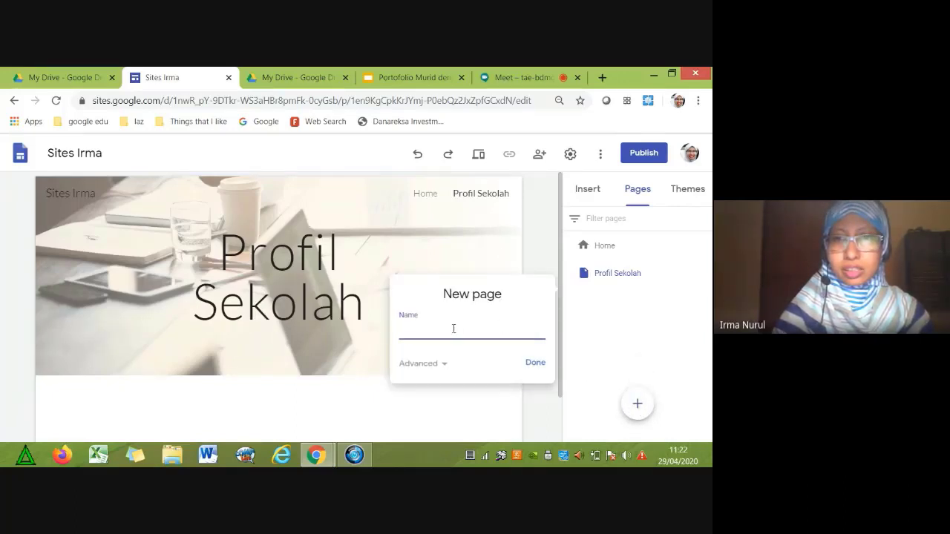
{"action": "type", "text": "Kelas"}
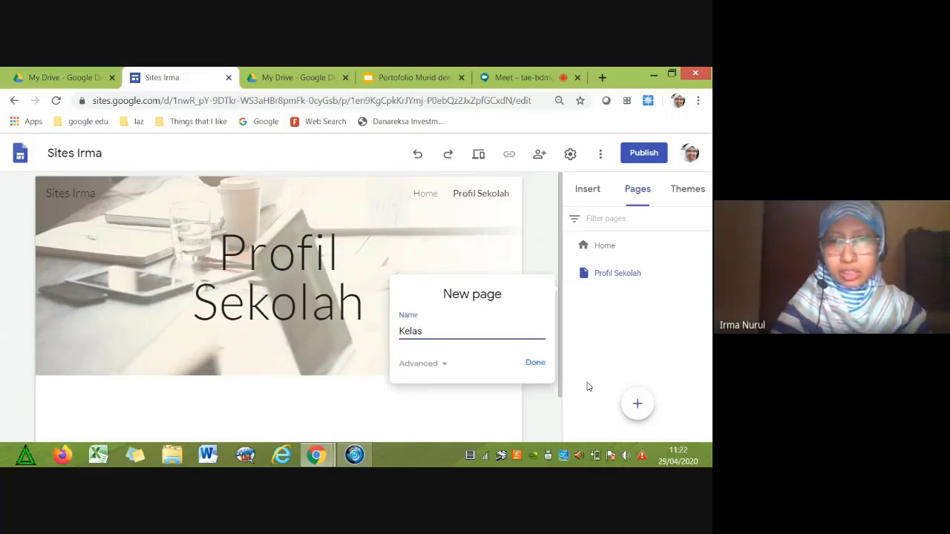
{"action": "left_click", "coordinate": [534, 363]}
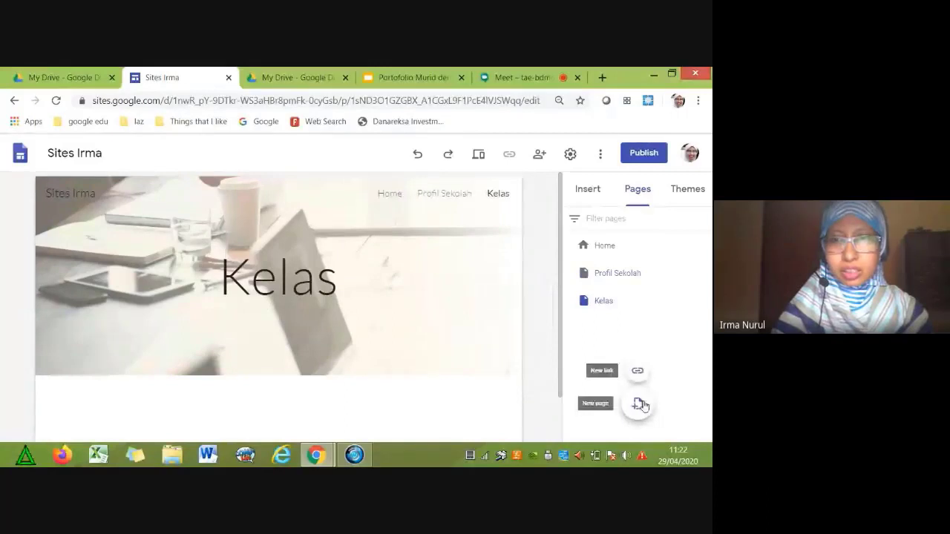
Add three more pages to the site named "Kelas 7", "Kelas 8" and "Kelas 9".
{"action": "left_click", "coordinate": [637, 403]}
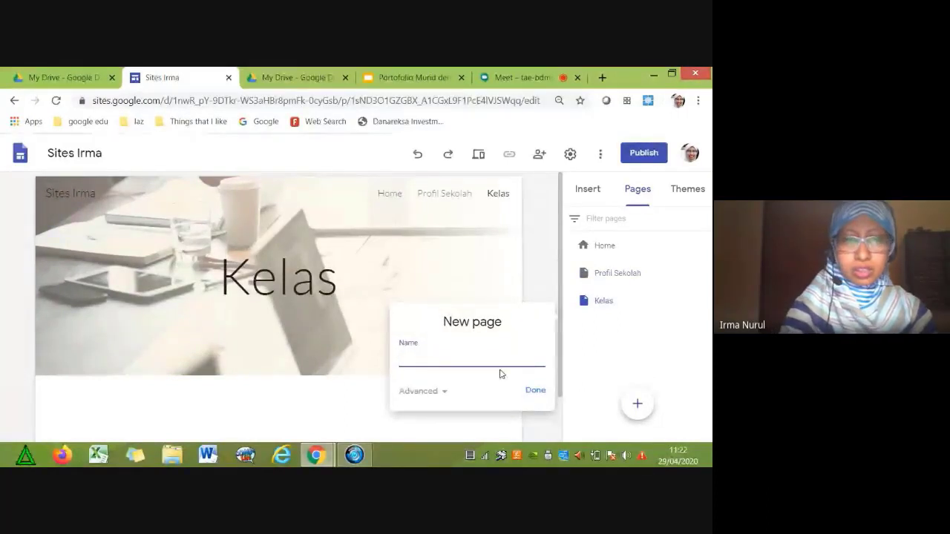
{"action": "type", "text": "Kelas 7"}
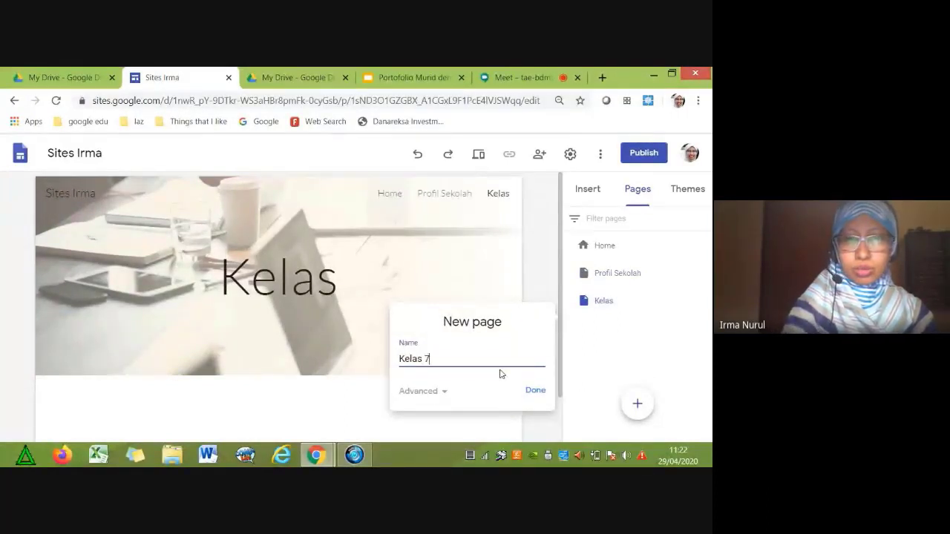
{"action": "left_click", "coordinate": [525, 398]}
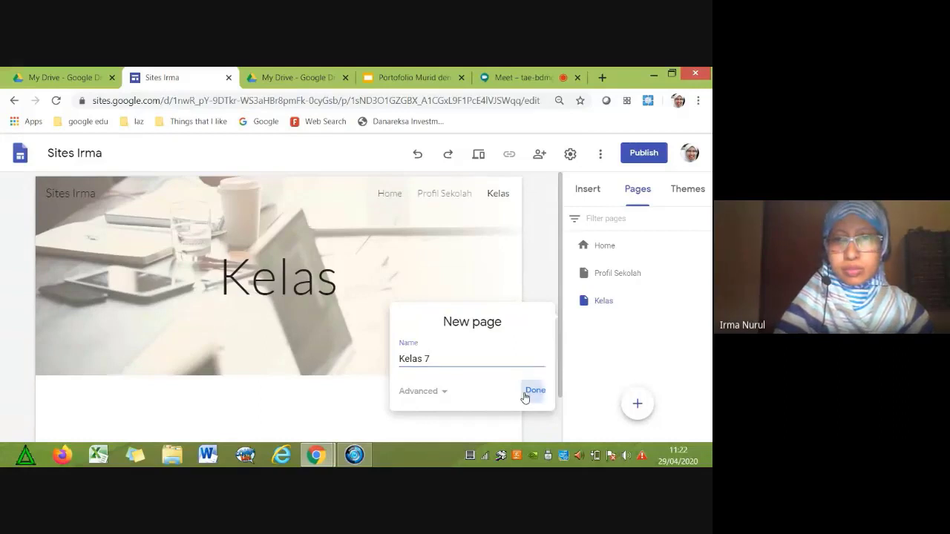
{"action": "left_click", "coordinate": [637, 403]}
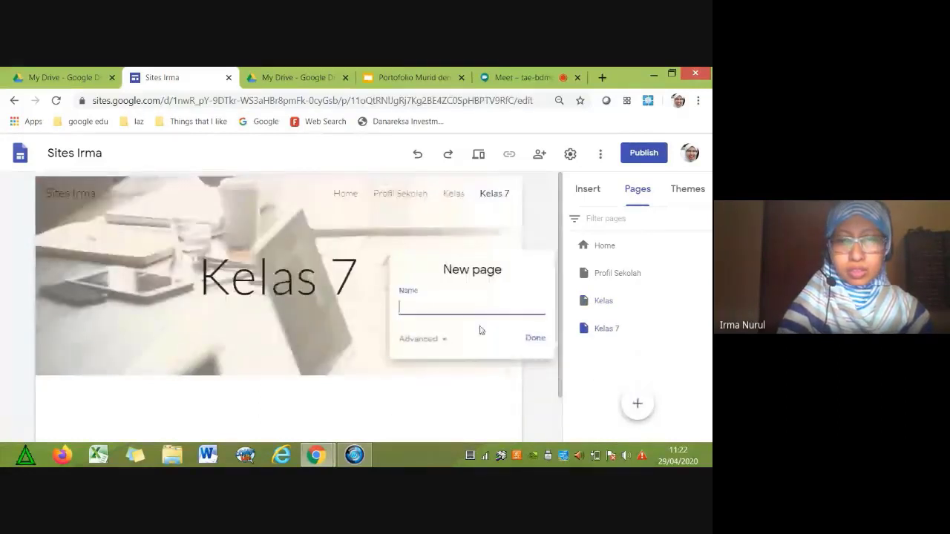
{"action": "type", "text": "Kelas 8"}
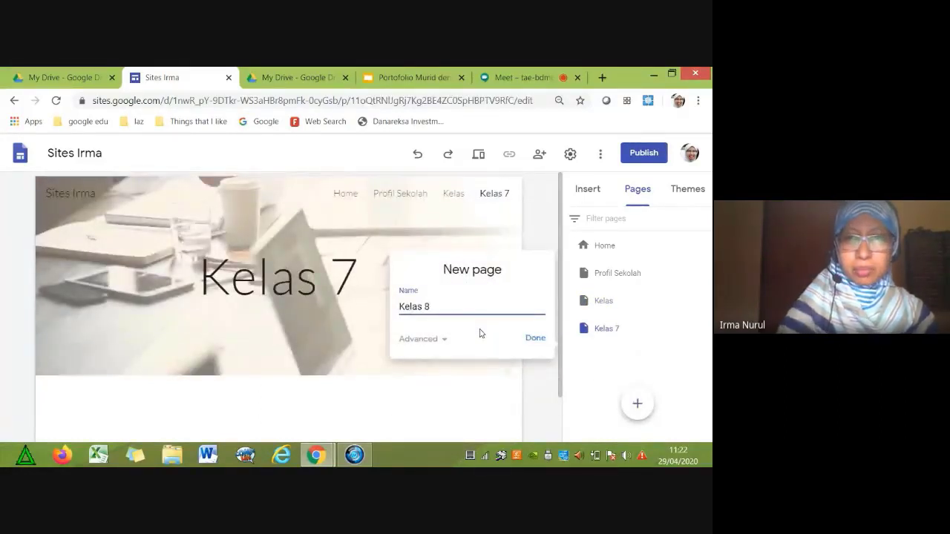
{"action": "left_click", "coordinate": [534, 338]}
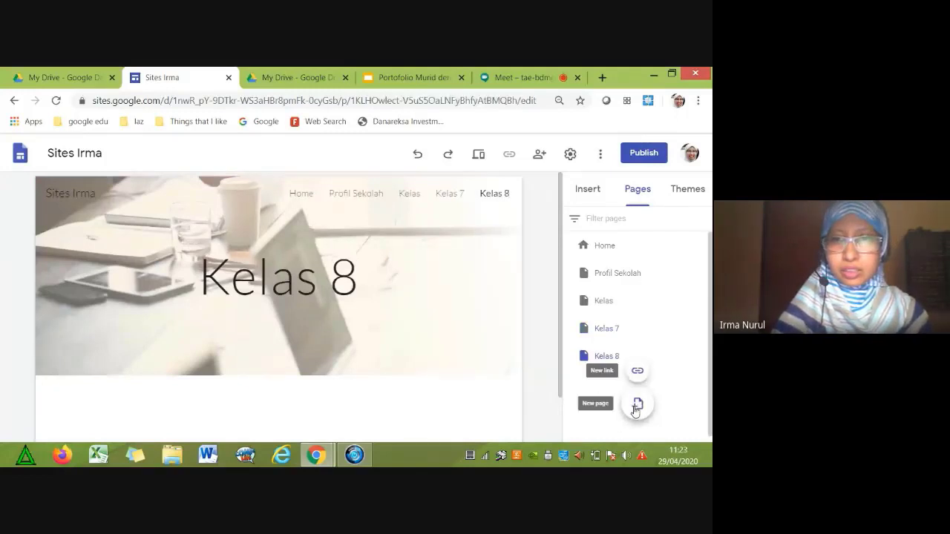
{"action": "left_click", "coordinate": [636, 405]}
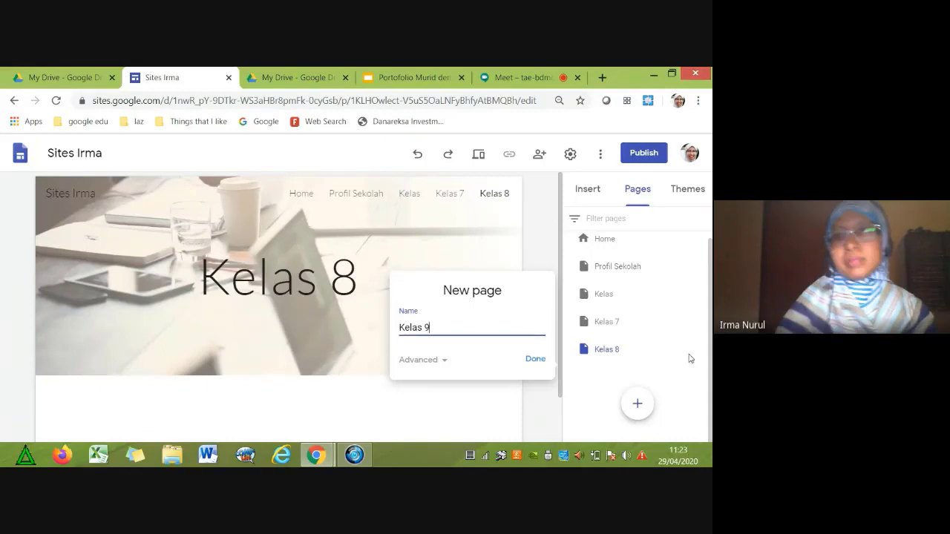
{"action": "left_click", "coordinate": [540, 361]}
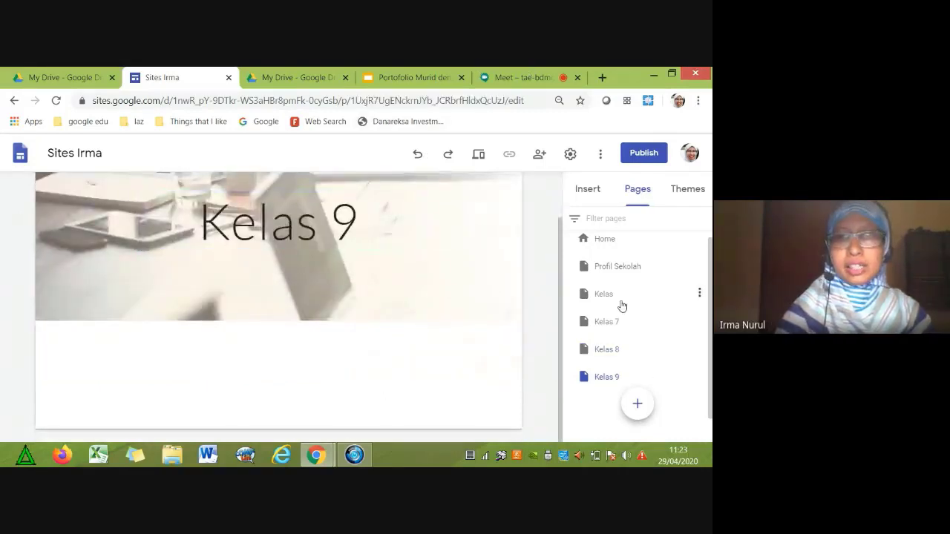
Insert a text box below the header of the Kelas page reading "Kelas di Lazuardi Al-Falah".
{"action": "left_click", "coordinate": [616, 300]}
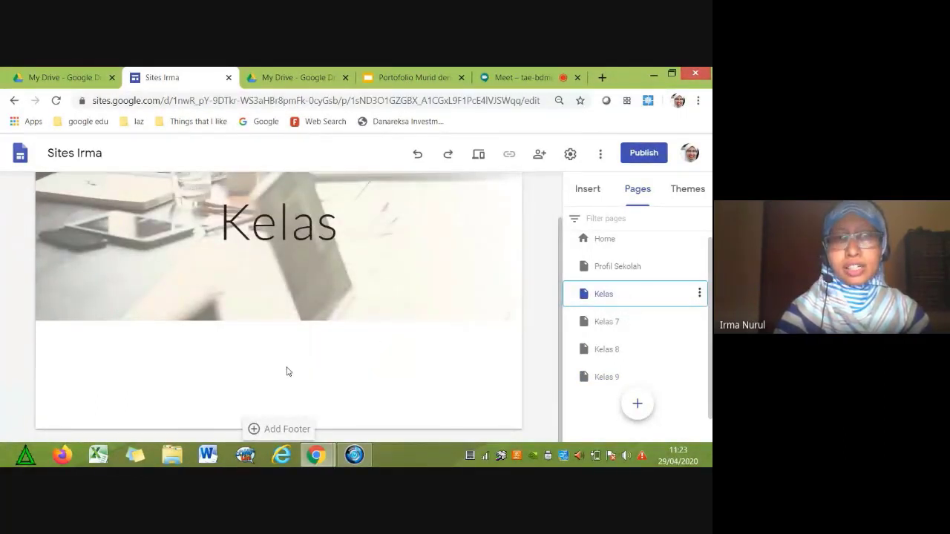
{"action": "double_click", "coordinate": [287, 371]}
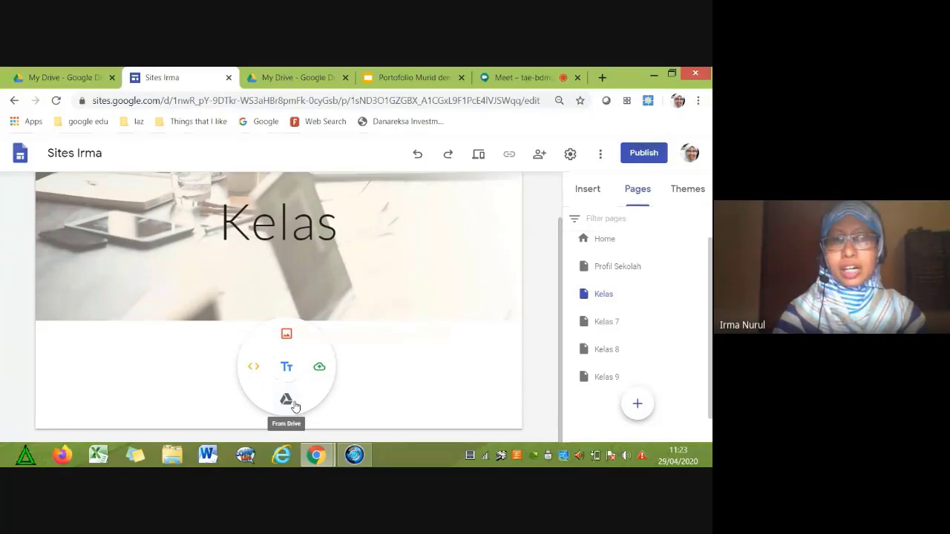
{"action": "left_click", "coordinate": [590, 190]}
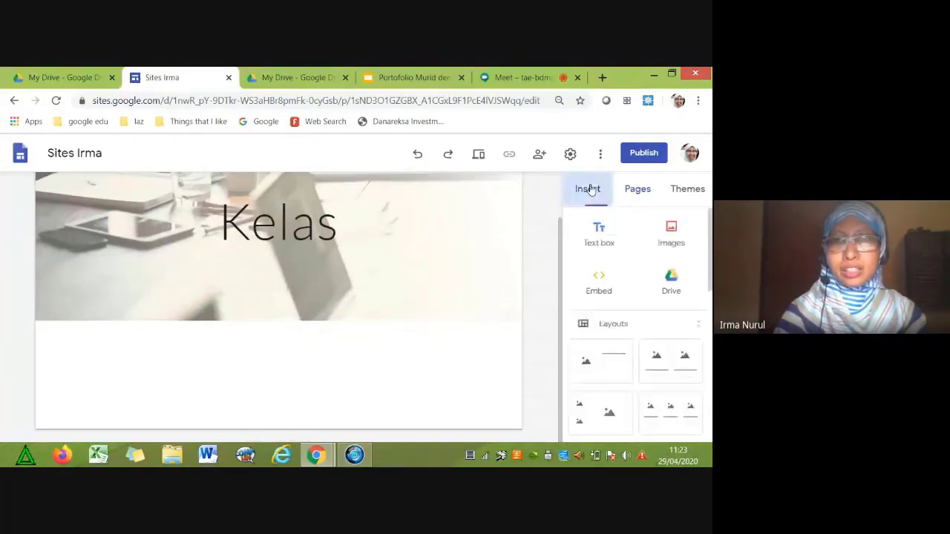
{"action": "double_click", "coordinate": [271, 363]}
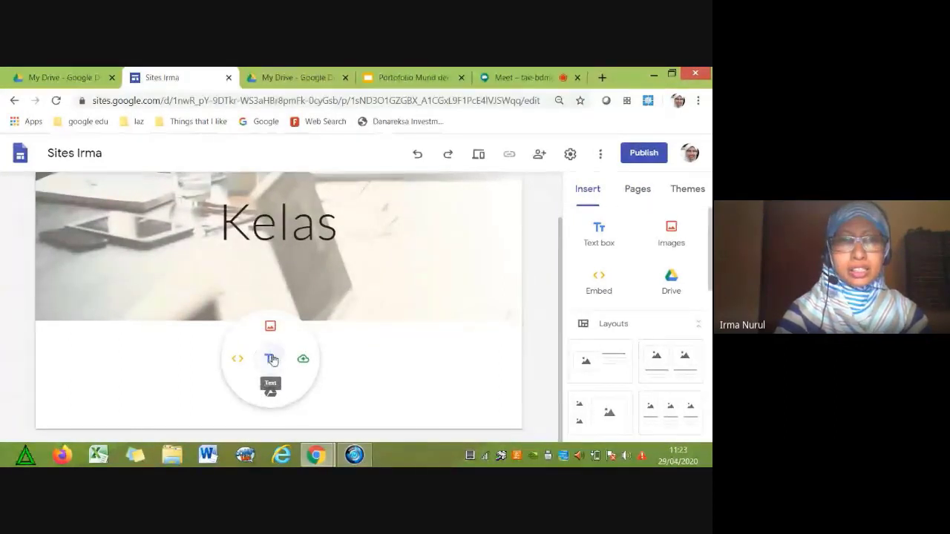
{"action": "left_click", "coordinate": [279, 360]}
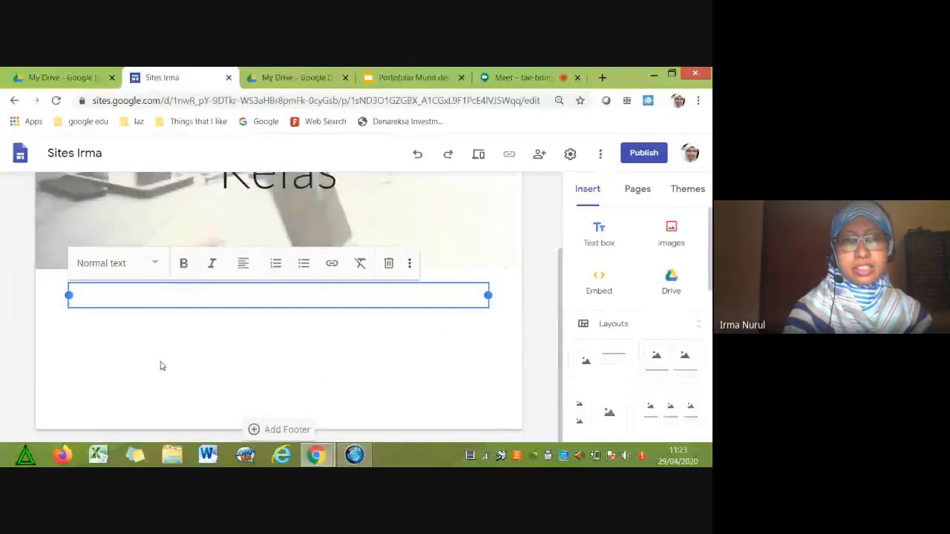
{"action": "type", "text": "Ke"}
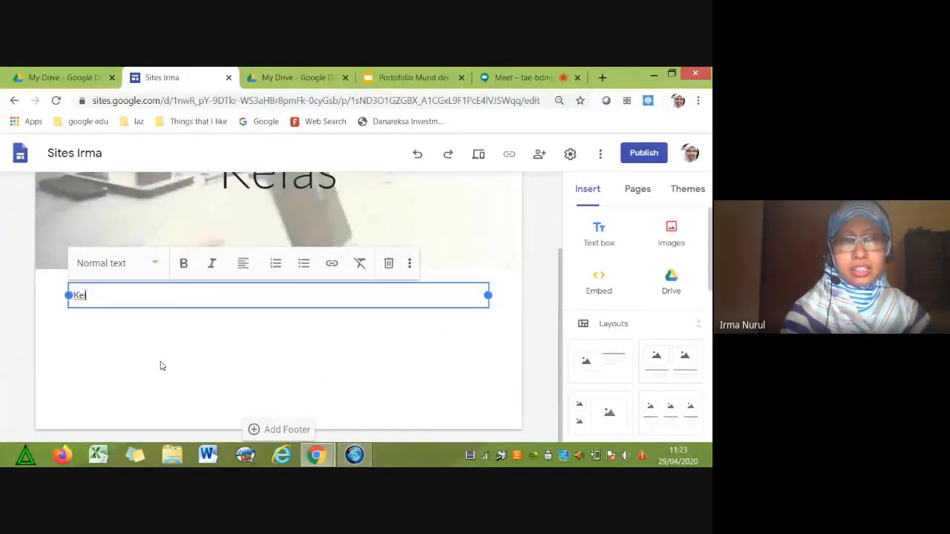
{"action": "type", "text": "las di Lazua"}
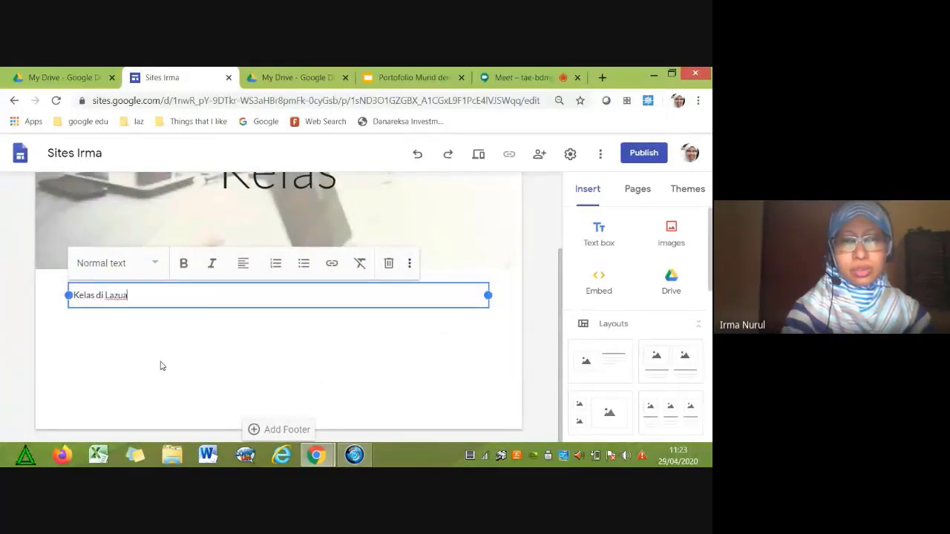
{"action": "type", "text": "rdi Al-F"}
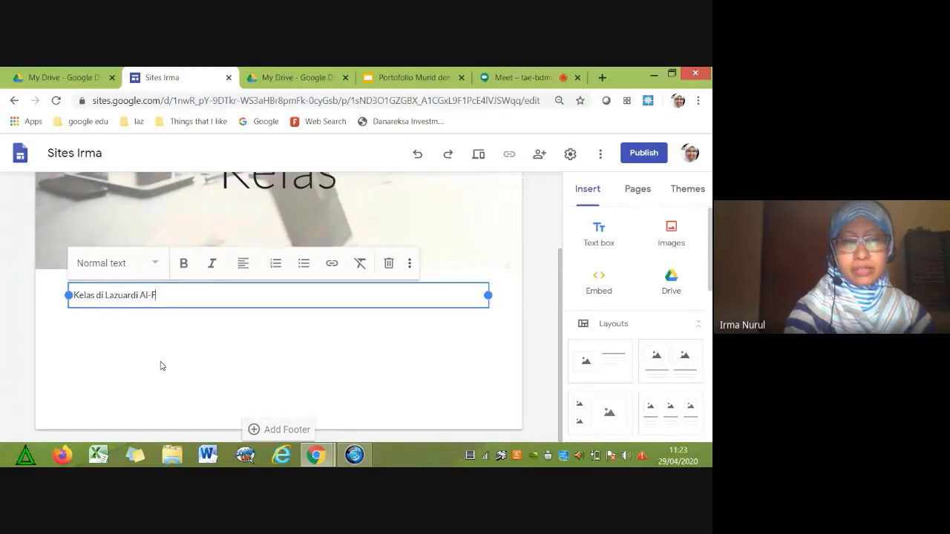
{"action": "type", "text": "alah"}
{"action": "left_click", "coordinate": [160, 366]}
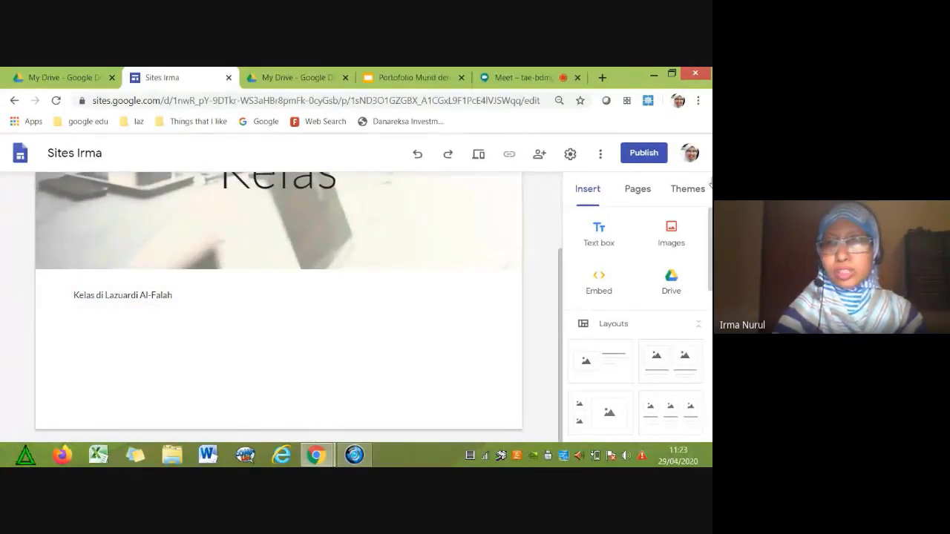
Insert a button named "Kelas 7" below the text on the Kelas page, linked to the site's Kelas 7 page.
{"action": "scroll", "coordinate": [710, 211], "scroll_direction": "down", "scroll_amount": 3}
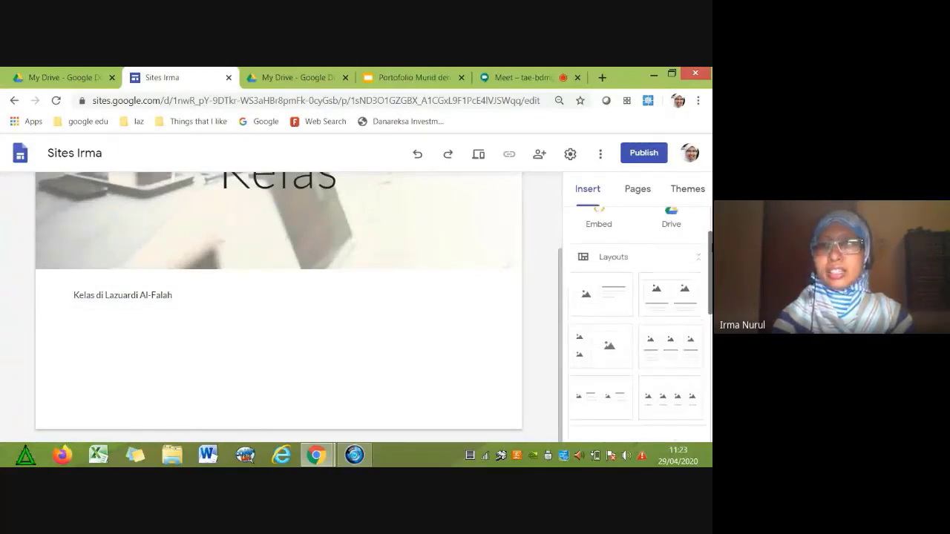
{"action": "scroll", "coordinate": [668, 327], "scroll_direction": "down", "scroll_amount": 1}
{"action": "scroll", "coordinate": [667, 327], "scroll_direction": "up", "scroll_amount": 1}
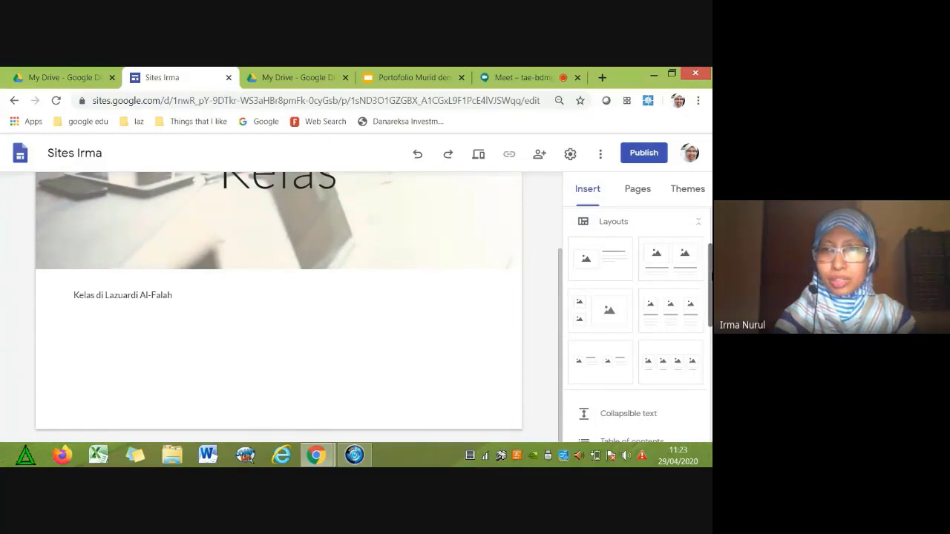
{"action": "scroll", "coordinate": [697, 290], "scroll_direction": "down", "scroll_amount": 1}
{"action": "scroll", "coordinate": [635, 293], "scroll_direction": "down", "scroll_amount": 1}
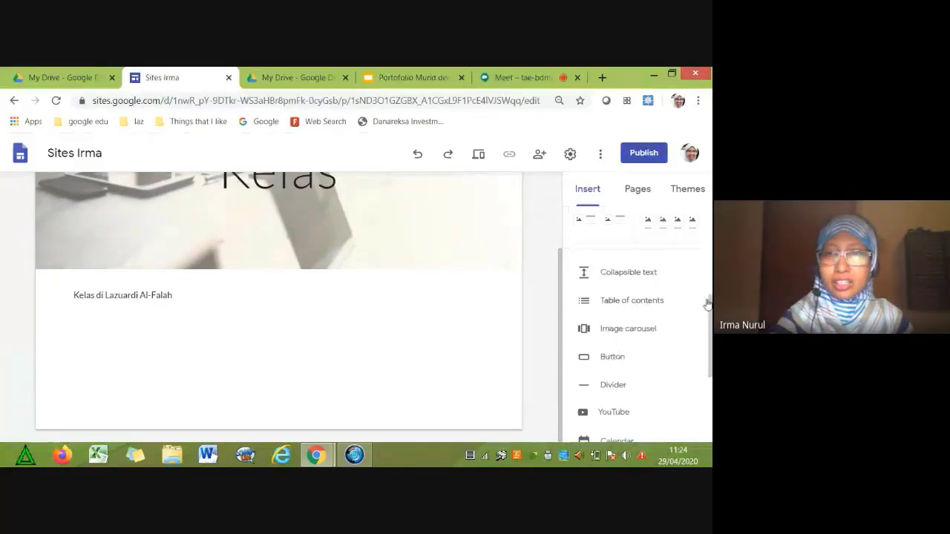
{"action": "scroll", "coordinate": [708, 303], "scroll_direction": "down", "scroll_amount": 1}
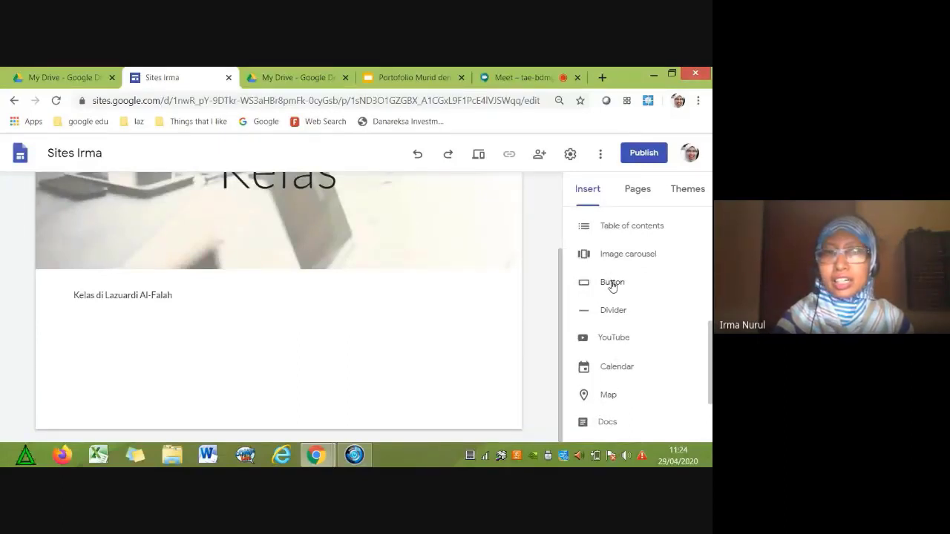
{"action": "left_click", "coordinate": [612, 284]}
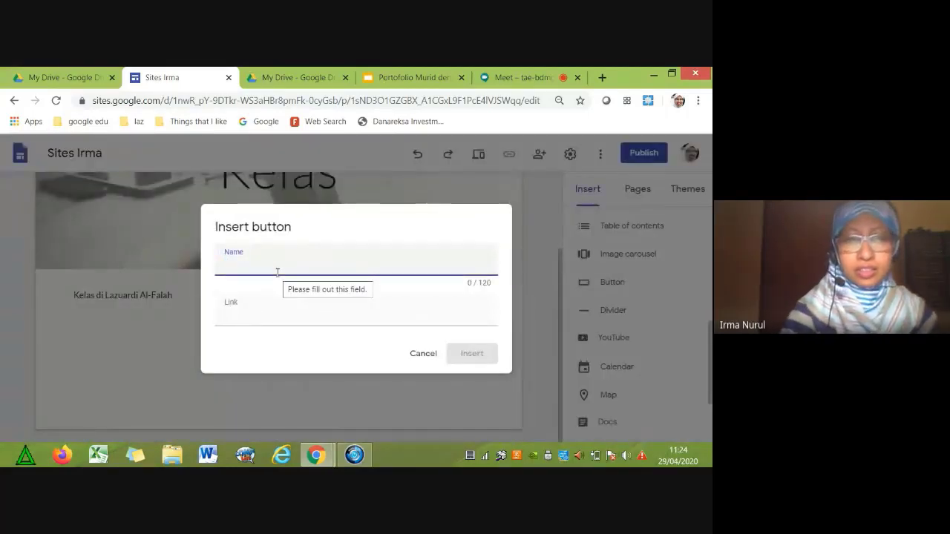
{"action": "type", "text": "Kelas 7"}
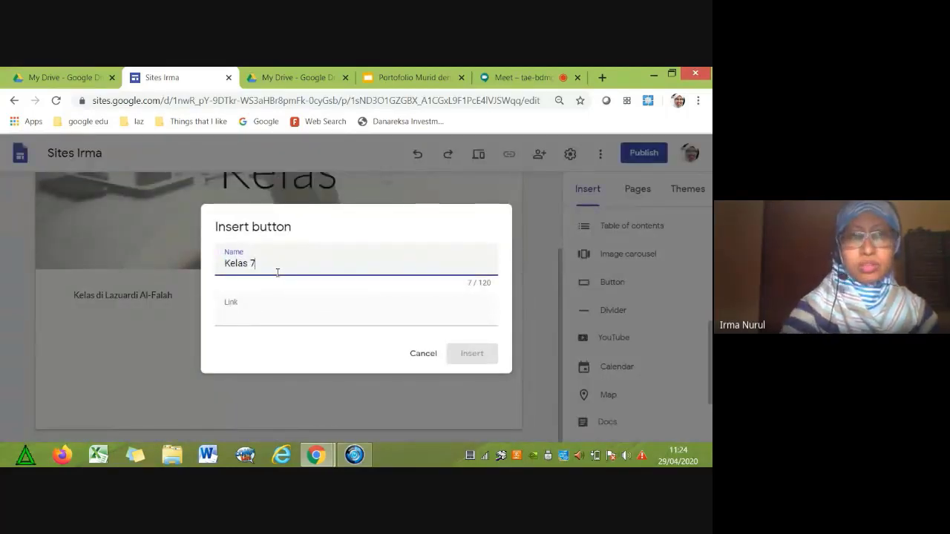
{"action": "left_click", "coordinate": [279, 311]}
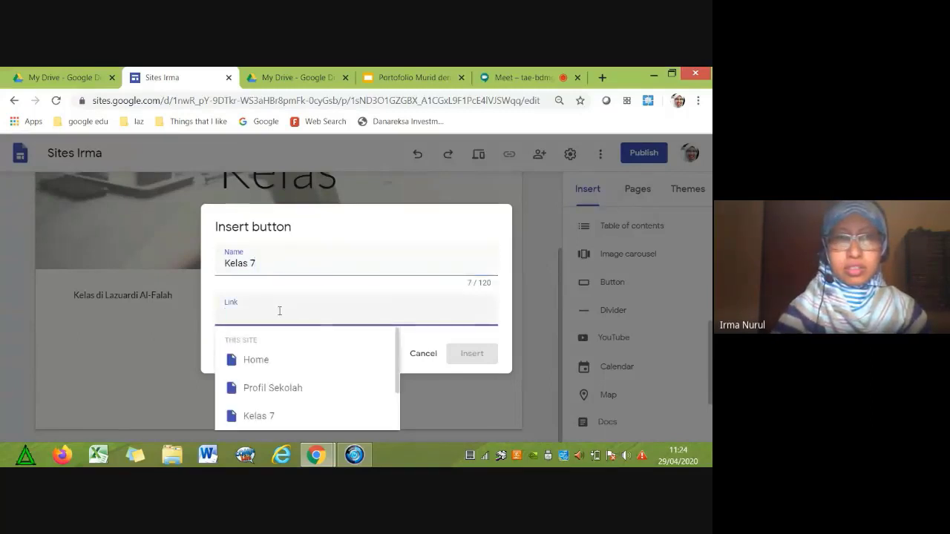
{"action": "left_click", "coordinate": [261, 414]}
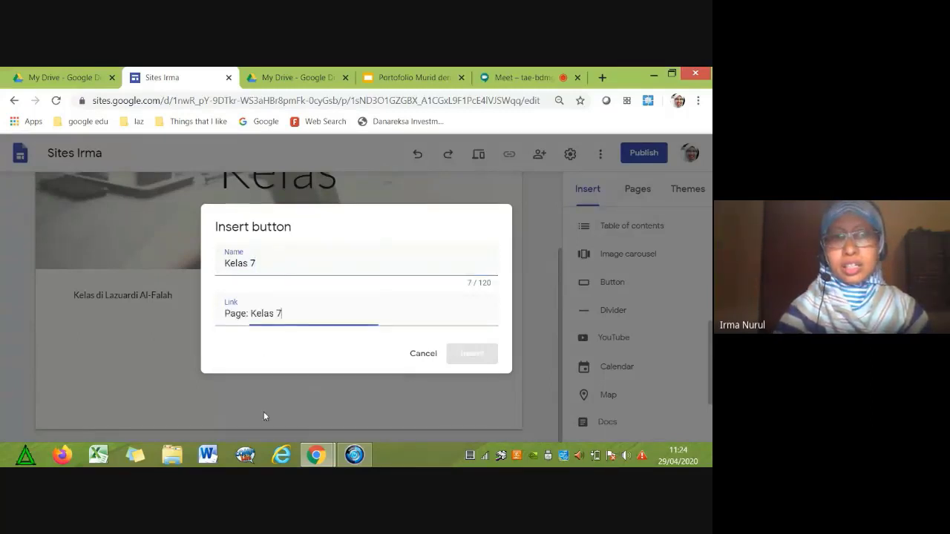
{"action": "left_click", "coordinate": [465, 356]}
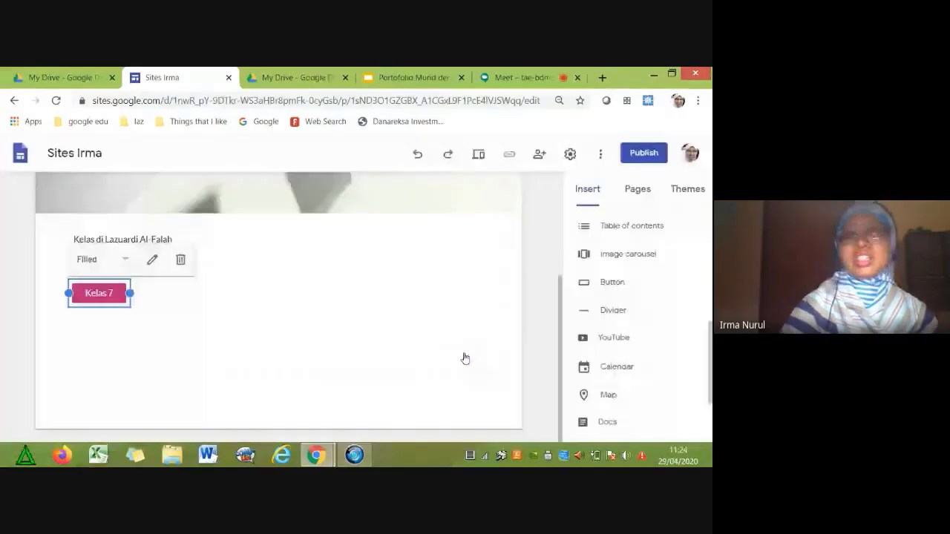
{"action": "left_click", "coordinate": [297, 372]}
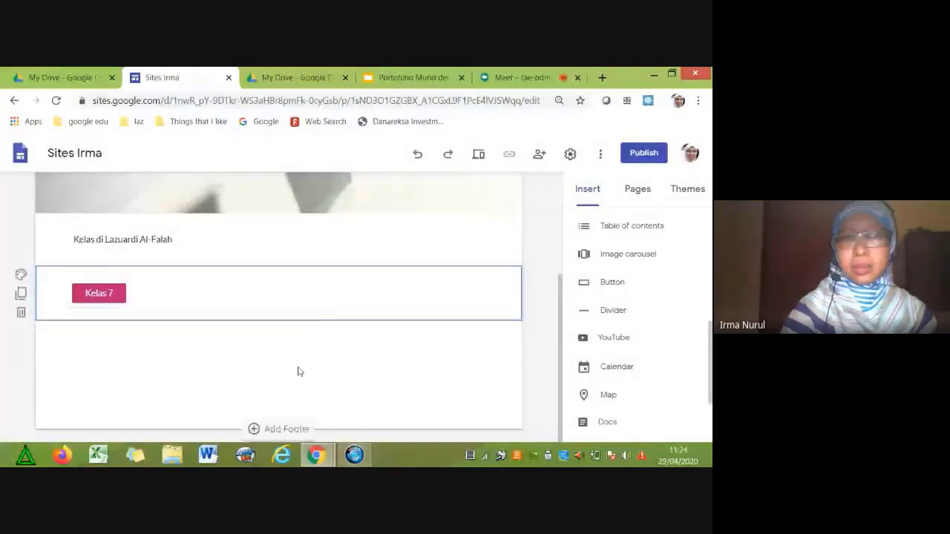
Insert a button named "Kelas 8" linked to the site's Kelas 8 page and place it beside the Kelas 7 button.
{"action": "left_click", "coordinate": [610, 283]}
{"action": "type", "text": "Kelas 8"}
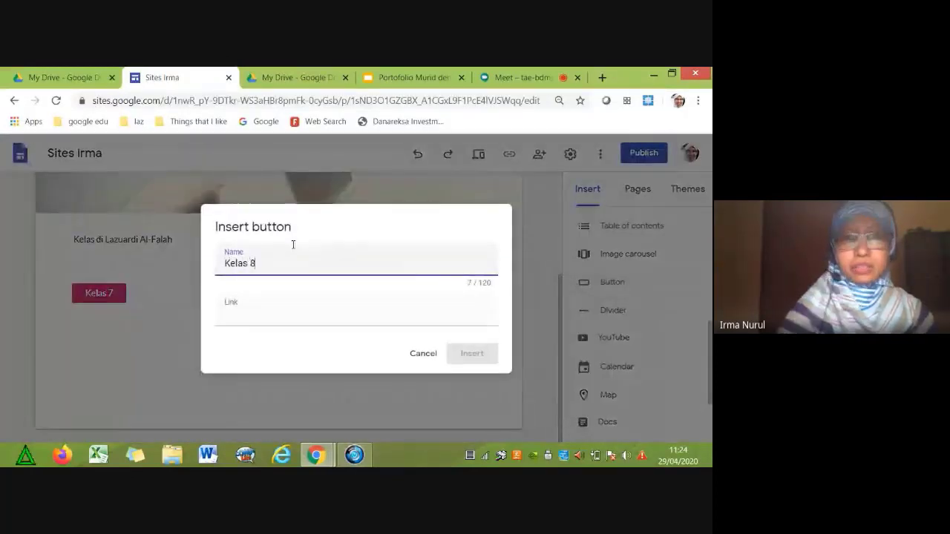
{"action": "left_click", "coordinate": [319, 313]}
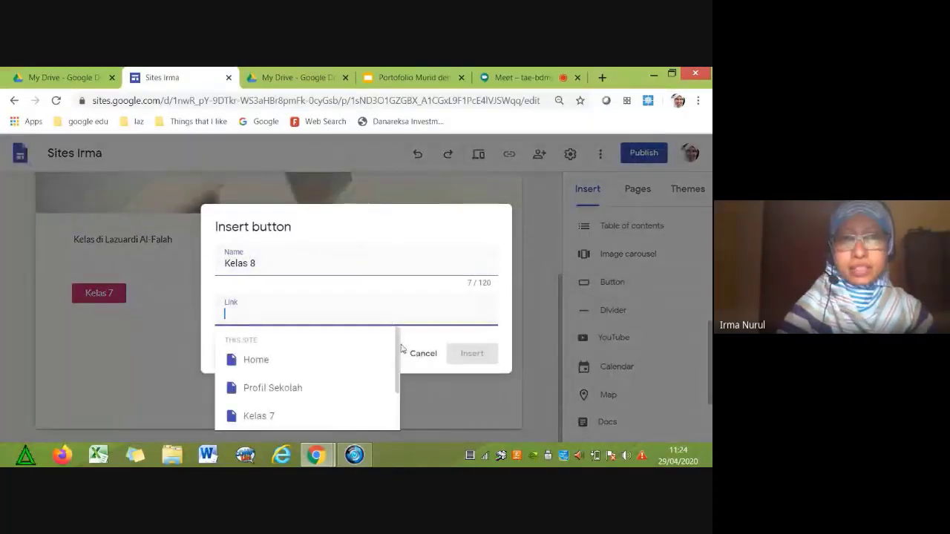
{"action": "scroll", "coordinate": [397, 374], "scroll_direction": "down", "scroll_amount": 2}
{"action": "left_click", "coordinate": [297, 392]}
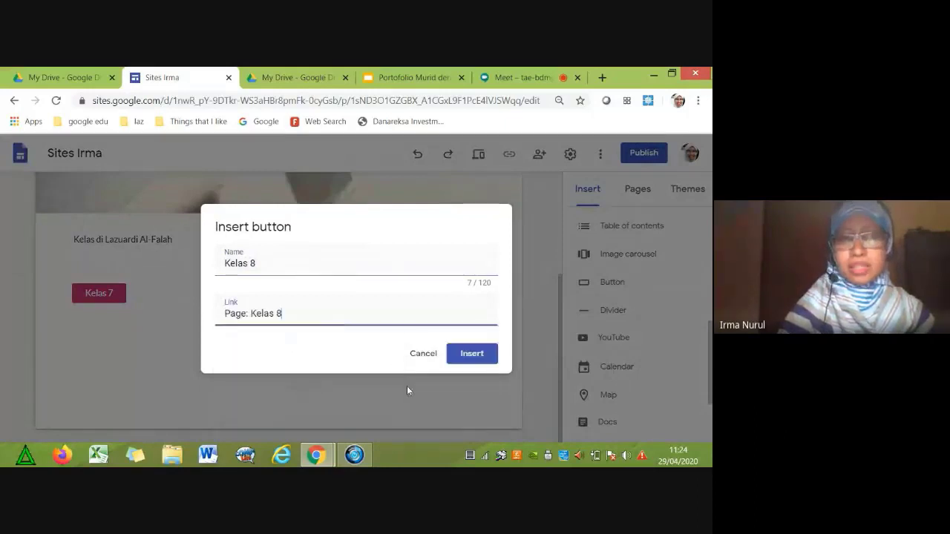
{"action": "left_click", "coordinate": [478, 355]}
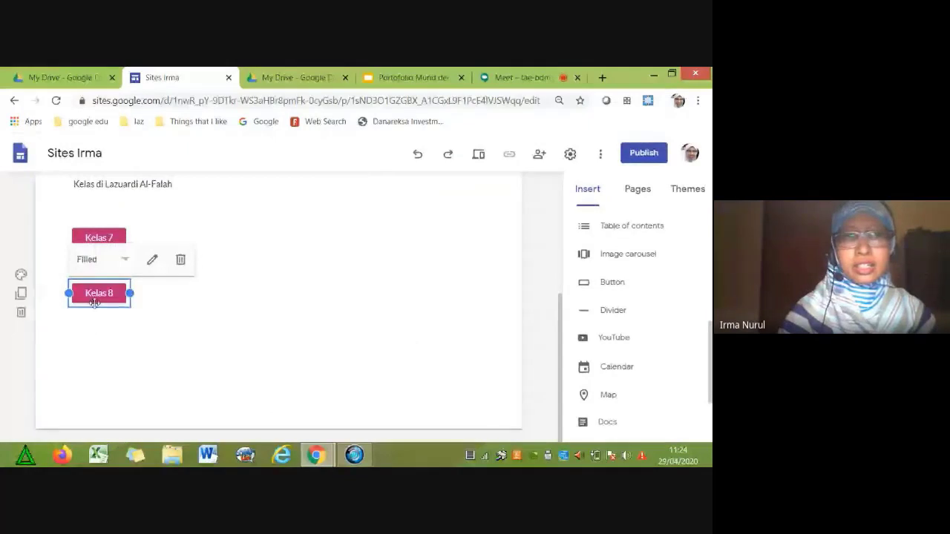
{"action": "left_click_drag", "start_coordinate": [93, 298], "coordinate": [239, 248]}
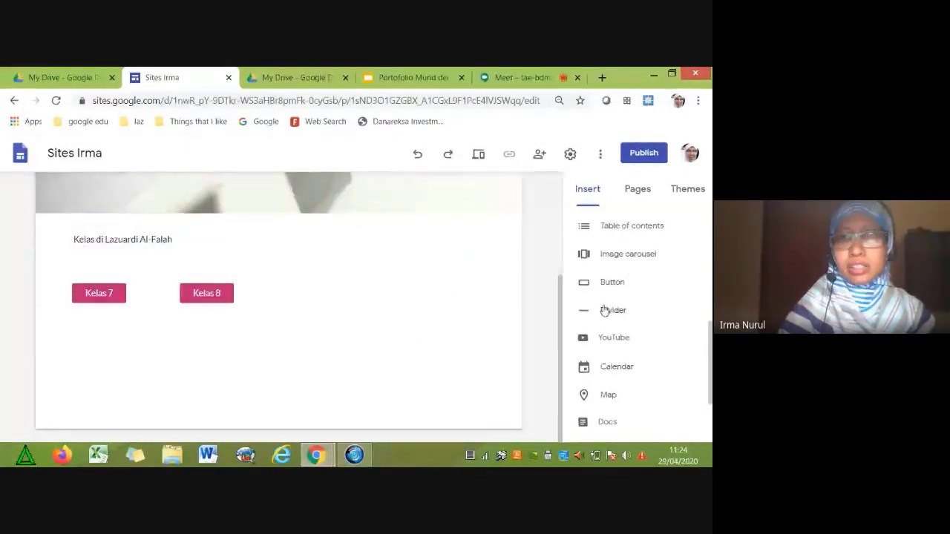
Insert a button named "Kelas 9" linked to the Kelas 9 page and place it in the button row, evenly spaced after Kelas 8.
{"action": "left_click", "coordinate": [613, 283]}
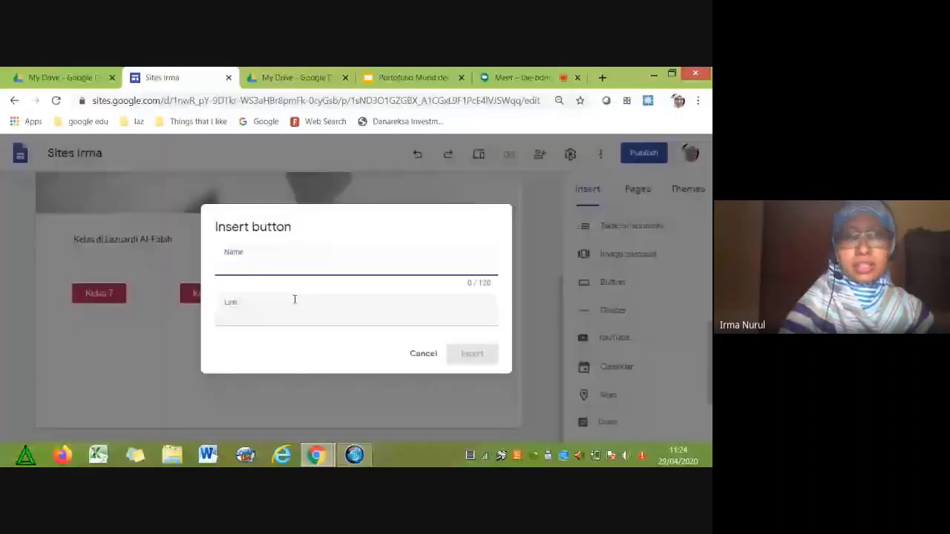
{"action": "type", "text": "Kelas 9"}
{"action": "left_click", "coordinate": [290, 312]}
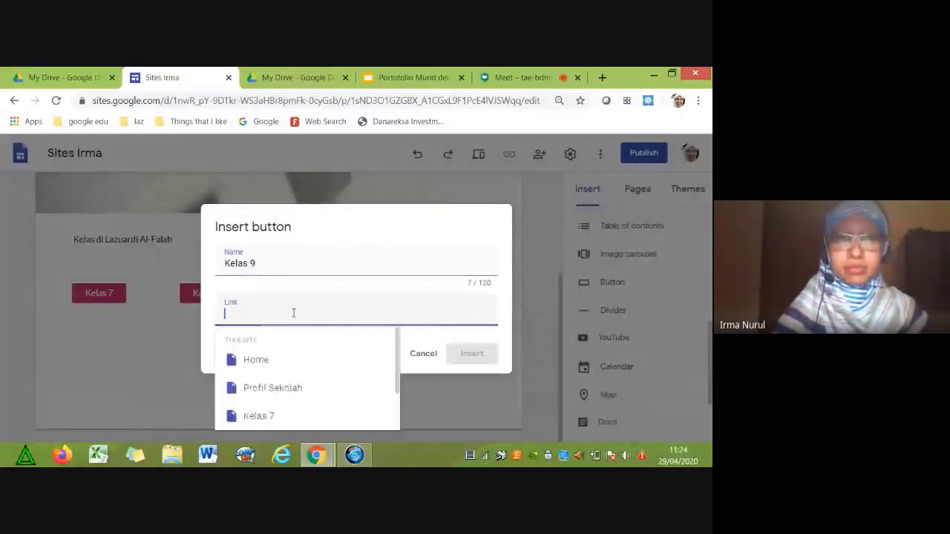
{"action": "scroll", "coordinate": [299, 409], "scroll_direction": "down", "scroll_amount": 2}
{"action": "left_click", "coordinate": [303, 416]}
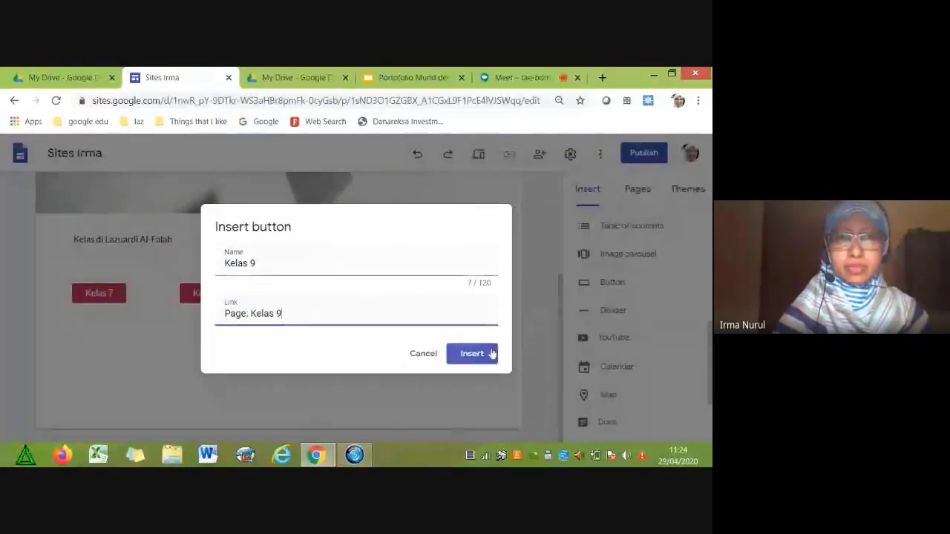
{"action": "left_click", "coordinate": [488, 354]}
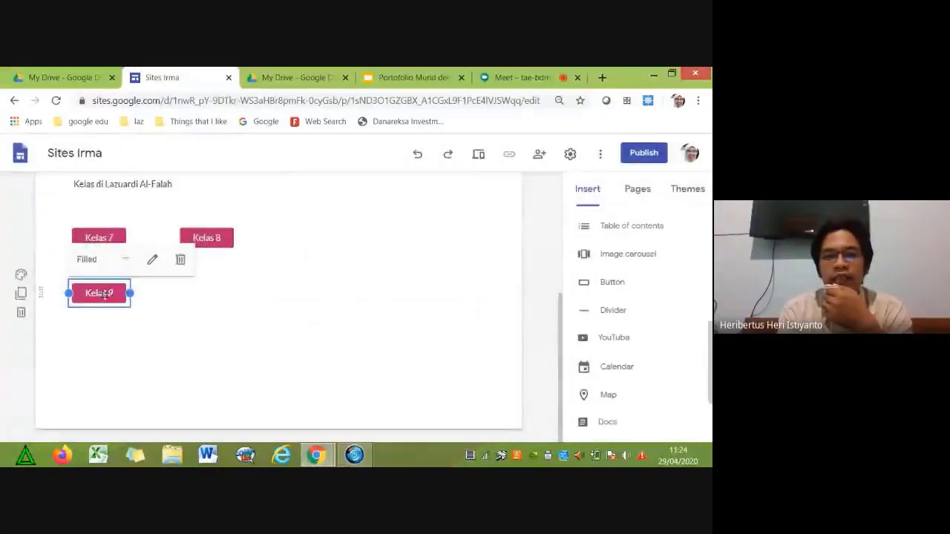
{"action": "left_click_drag", "start_coordinate": [105, 296], "coordinate": [300, 232]}
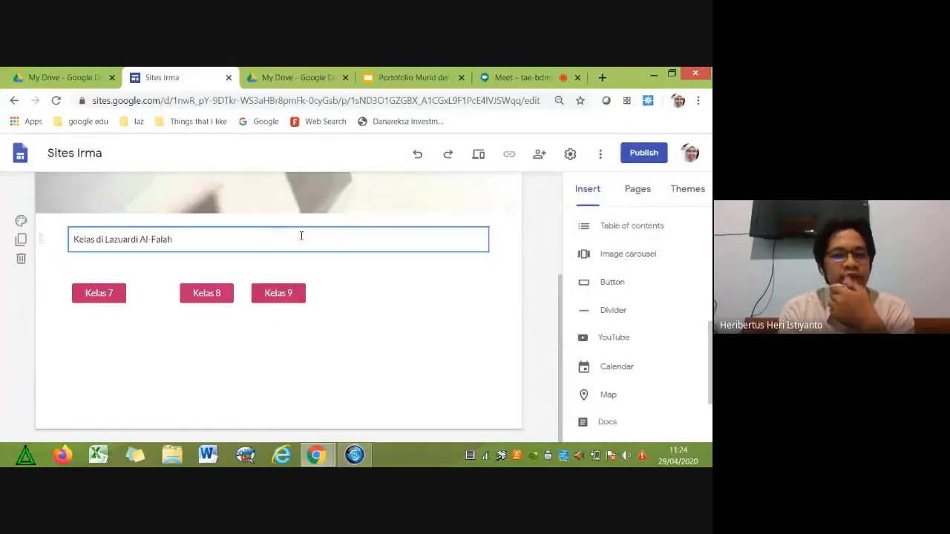
{"action": "left_click_drag", "start_coordinate": [277, 294], "coordinate": [326, 297]}
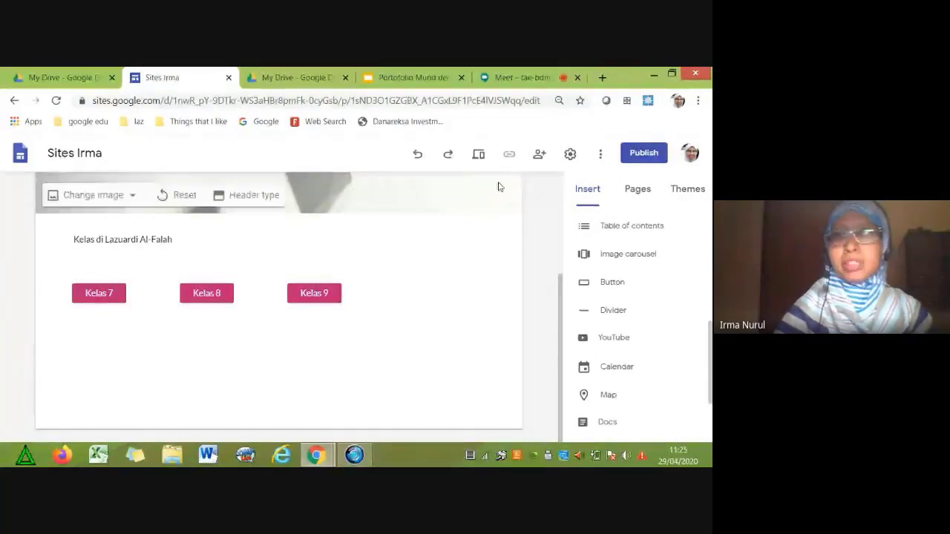
Publish the site to the web, using the site's name without spaces in lowercase as its web address.
{"action": "left_click", "coordinate": [640, 153]}
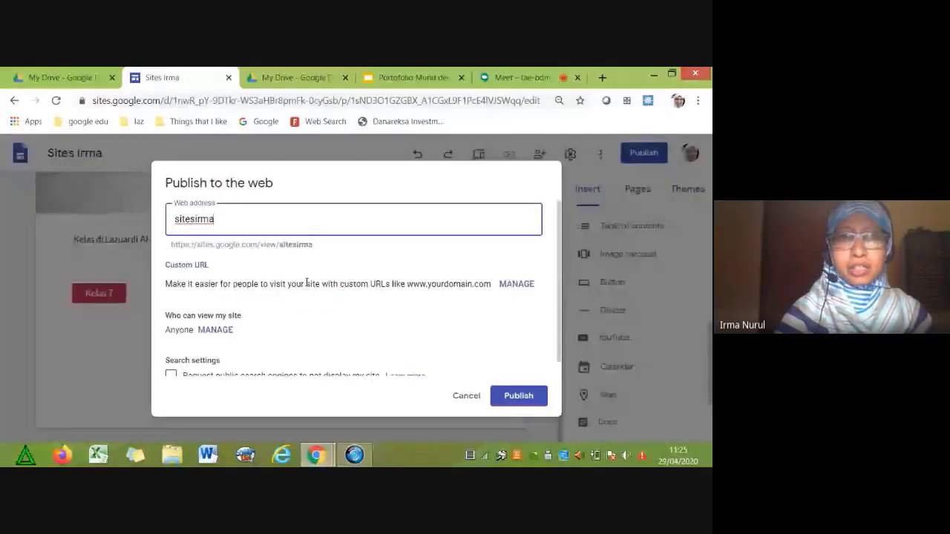
{"action": "left_click", "coordinate": [509, 403]}
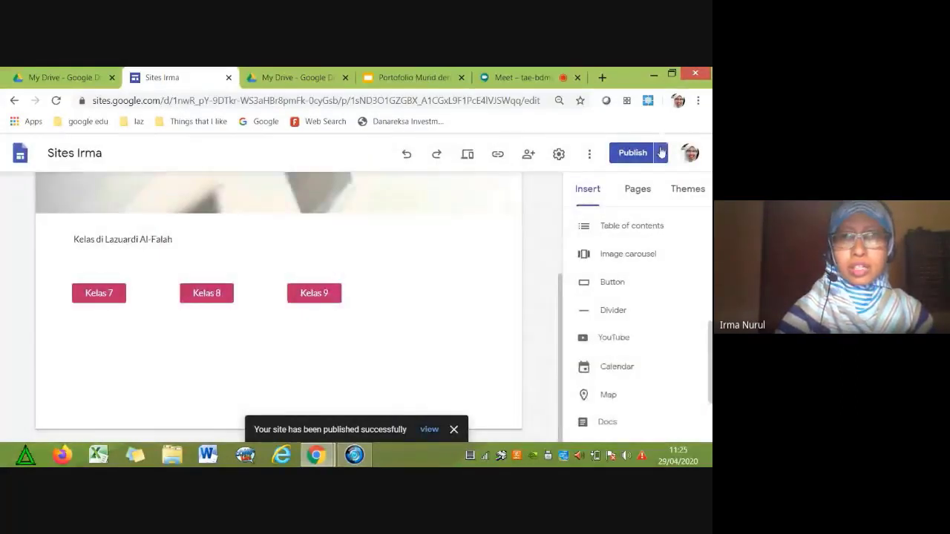
View the published site and test the Kelas 8 button on its Kelas page.
{"action": "left_click", "coordinate": [660, 152]}
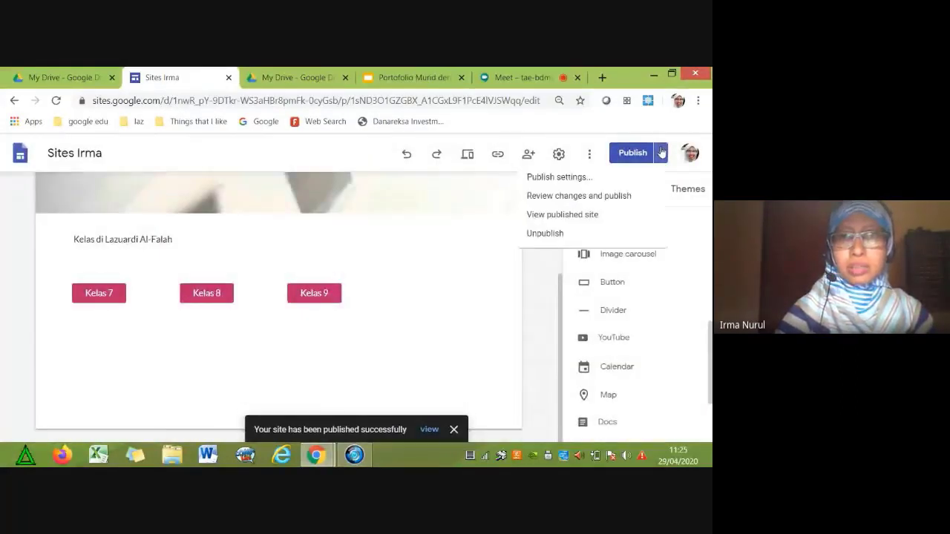
{"action": "left_click", "coordinate": [562, 215]}
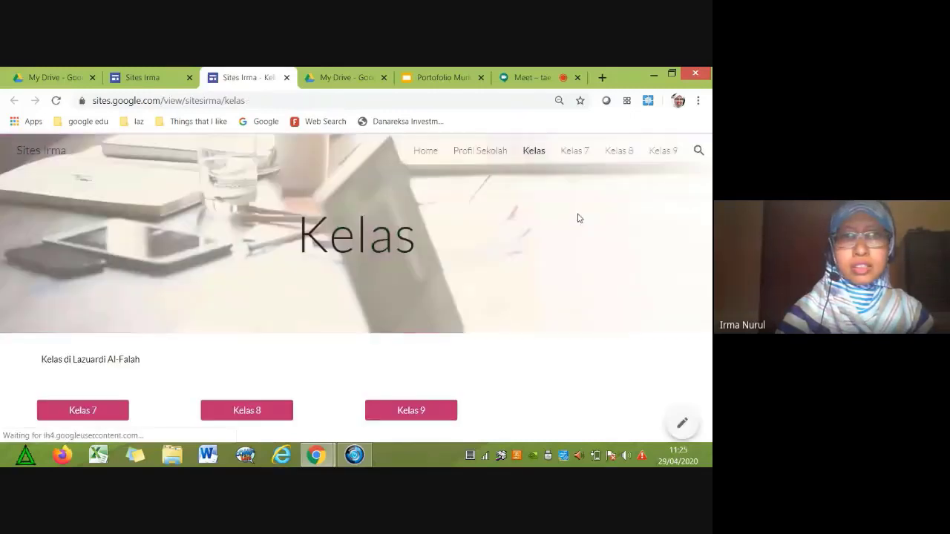
{"action": "left_click", "coordinate": [245, 417]}
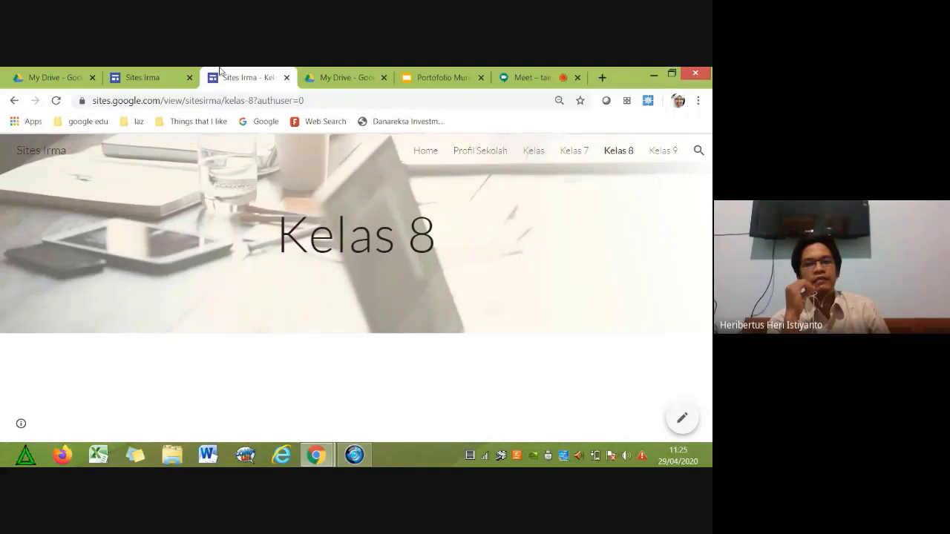
Return to the site editor and open the Kelas 7 page for editing.
{"action": "left_click", "coordinate": [147, 76]}
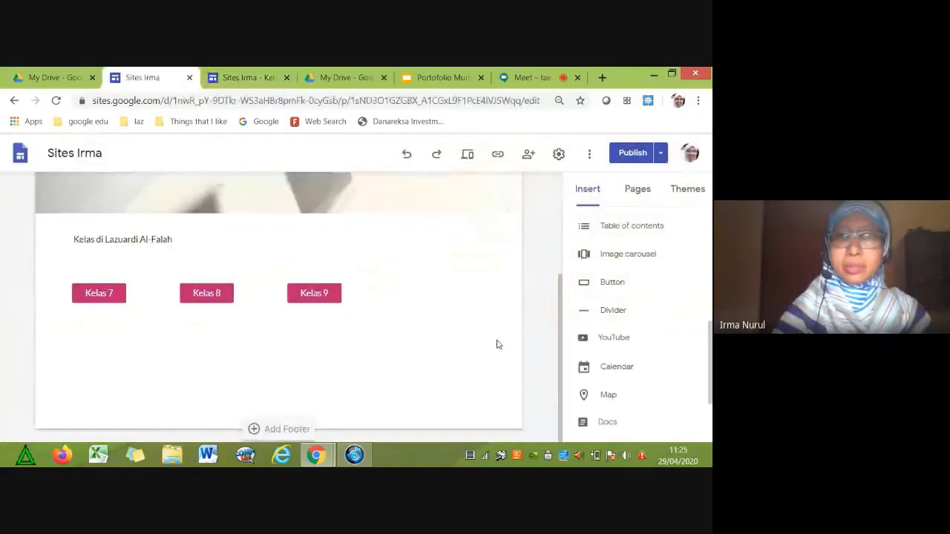
{"action": "scroll", "coordinate": [498, 344], "scroll_direction": "up", "scroll_amount": 2}
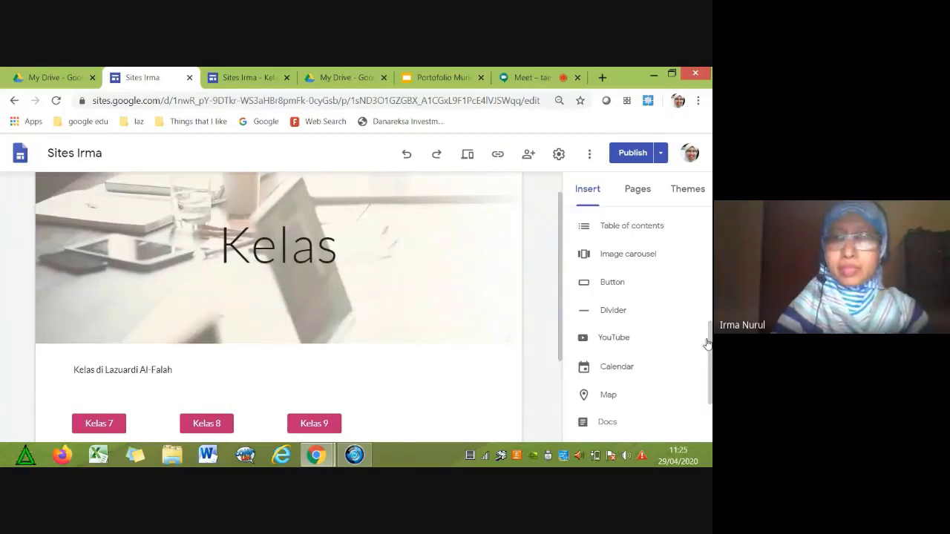
{"action": "left_click_drag", "start_coordinate": [708, 340], "coordinate": [709, 366]}
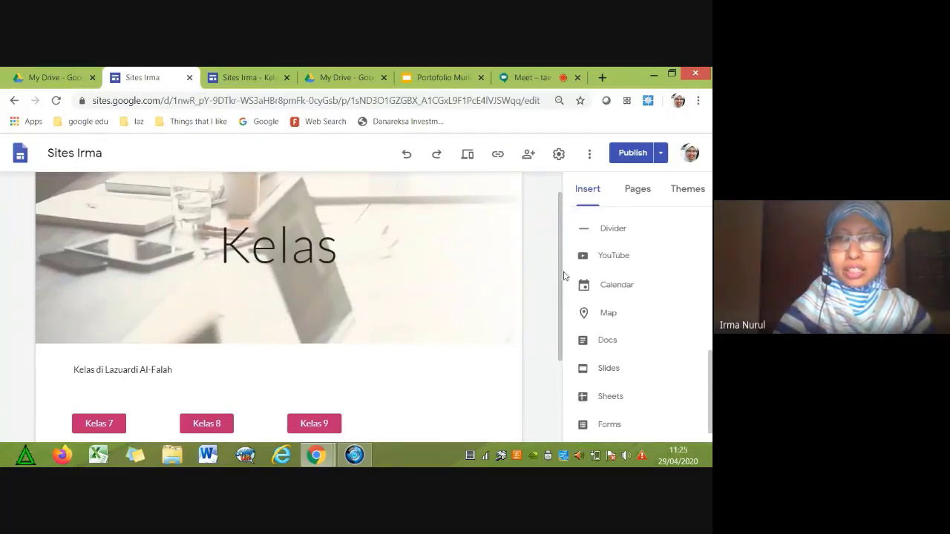
{"action": "left_click_drag", "start_coordinate": [561, 274], "coordinate": [555, 357]}
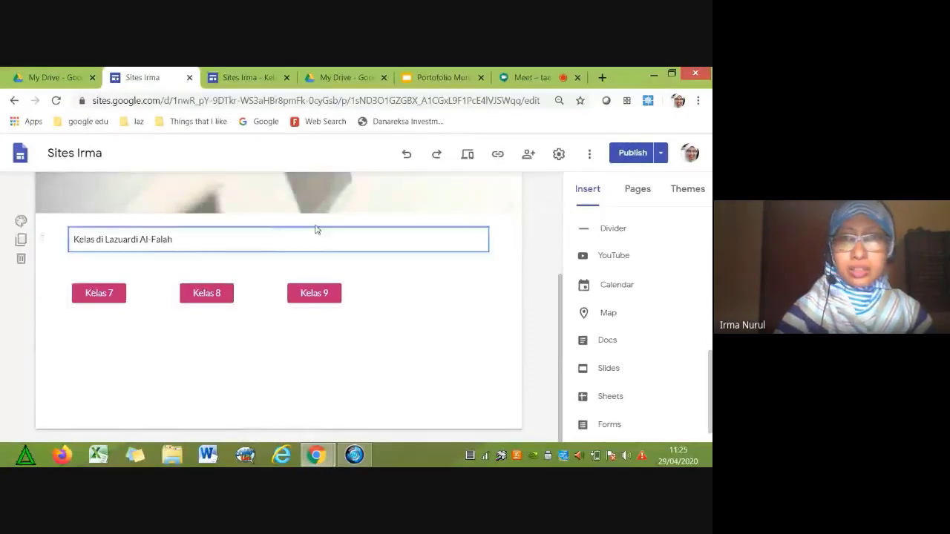
{"action": "left_click", "coordinate": [632, 189]}
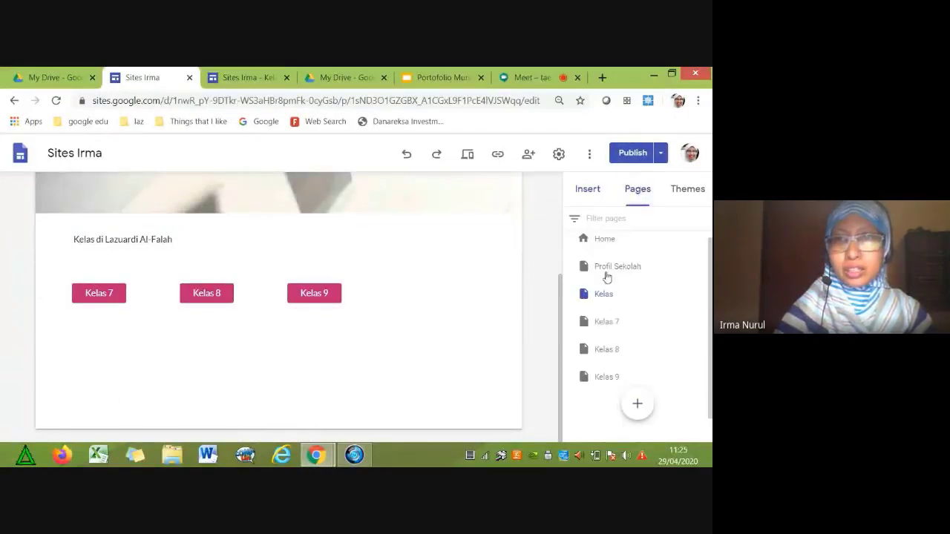
{"action": "left_click", "coordinate": [601, 329]}
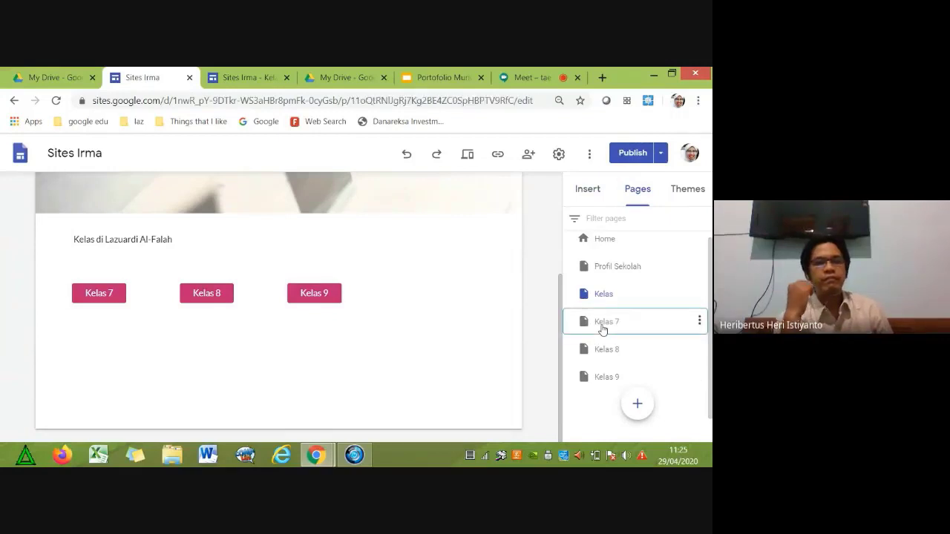
{"action": "scroll", "coordinate": [297, 334], "scroll_direction": "down", "scroll_amount": 1}
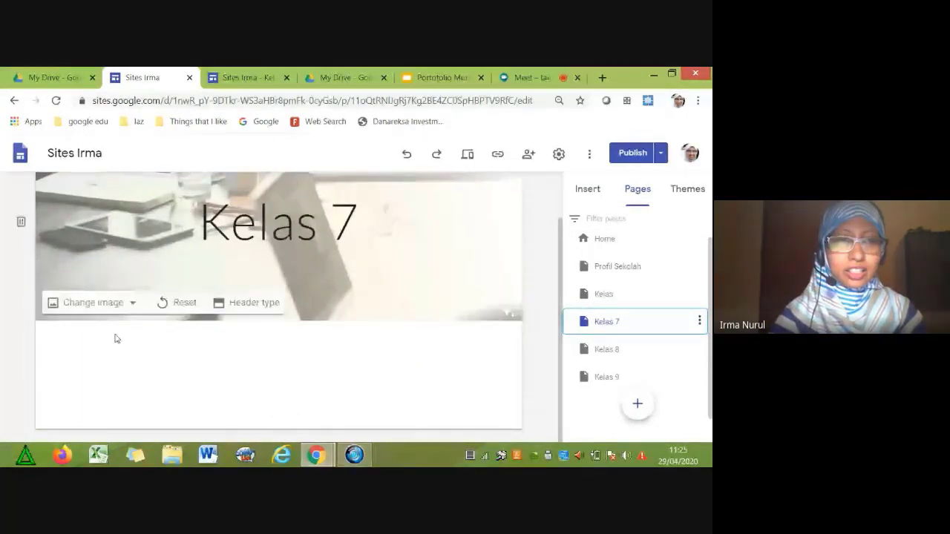
{"action": "double_click", "coordinate": [150, 362]}
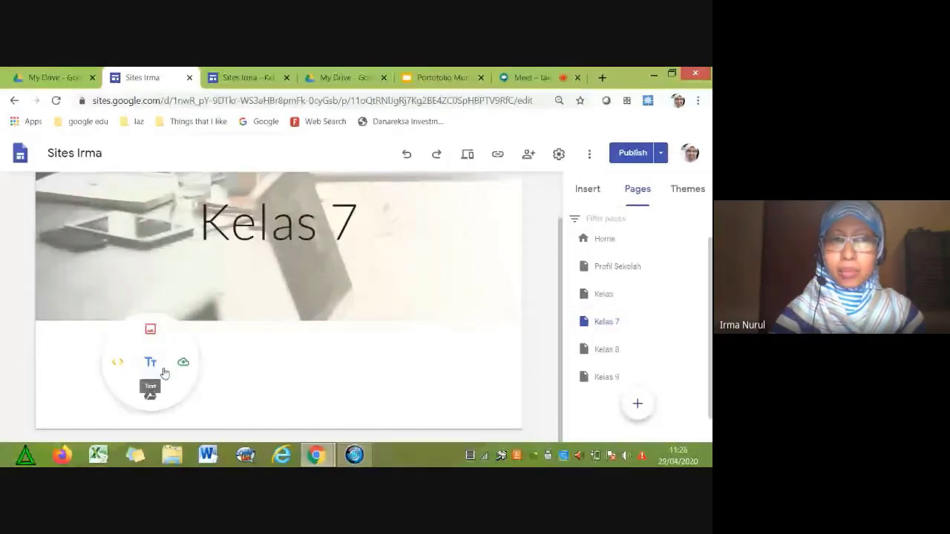
{"action": "left_click", "coordinate": [115, 368]}
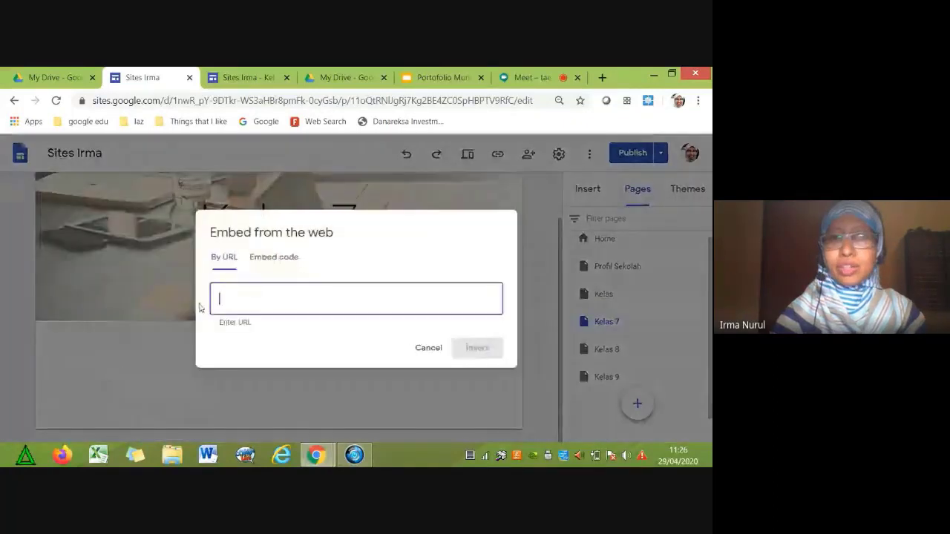
{"action": "left_click", "coordinate": [419, 345]}
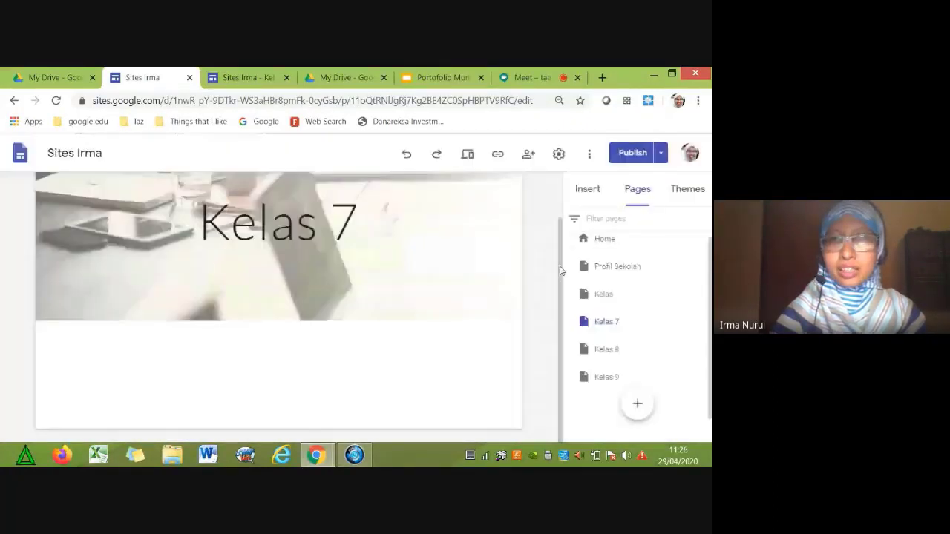
Start inserting a YouTube video on the Kelas 7 page and search for "rube goldberg machine".
{"action": "left_click", "coordinate": [587, 189]}
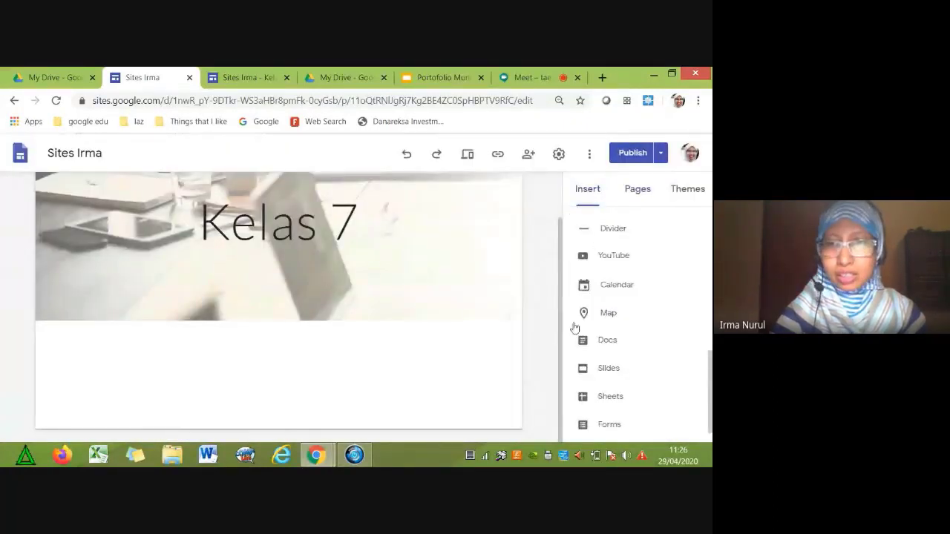
{"action": "left_click", "coordinate": [602, 256]}
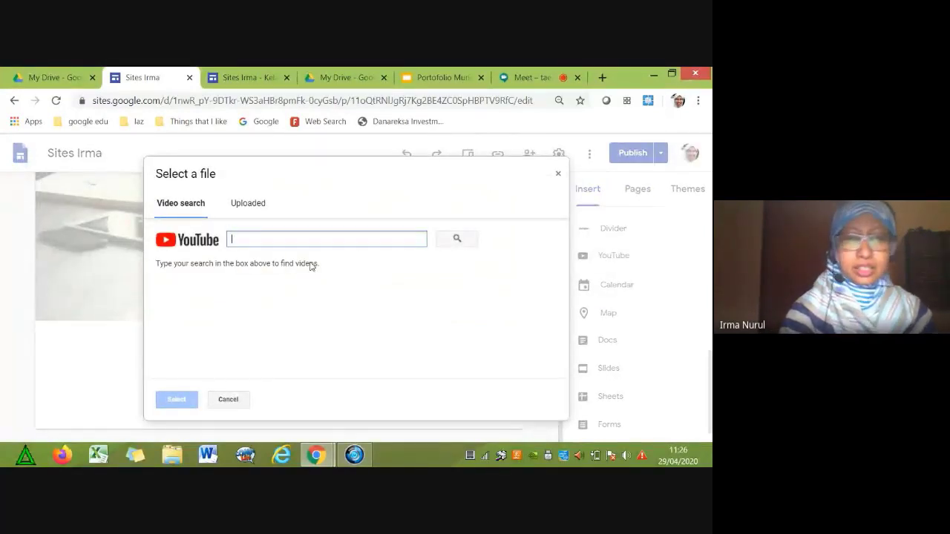
{"action": "type", "text": "steam p"}
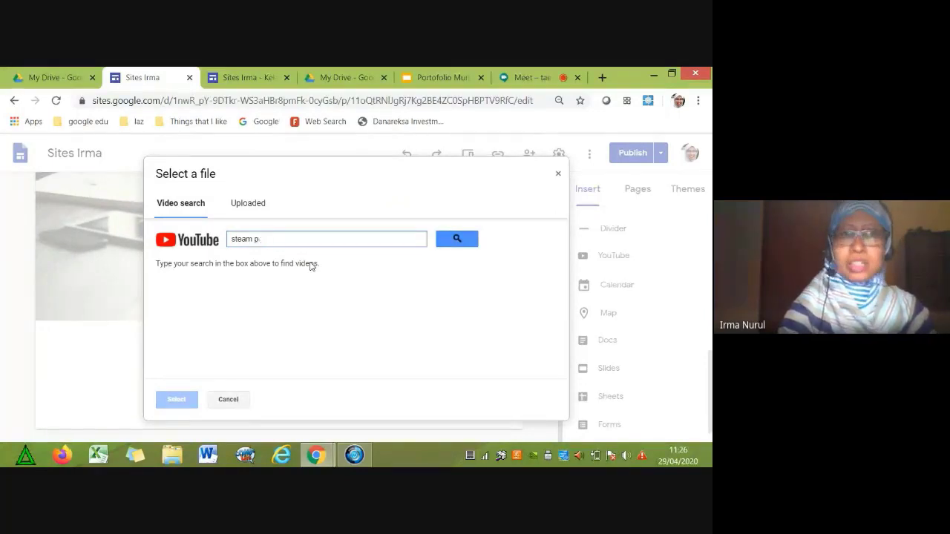
{"action": "key", "text": "BackSpace"}
{"action": "key", "text": "BackSpace"}
{"action": "type", "text": "ru"}
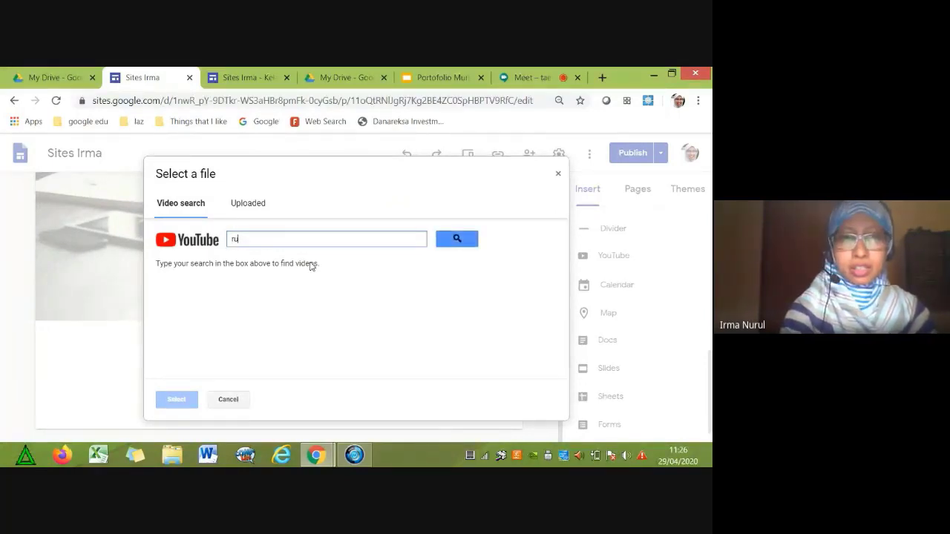
{"action": "type", "text": "be gol"}
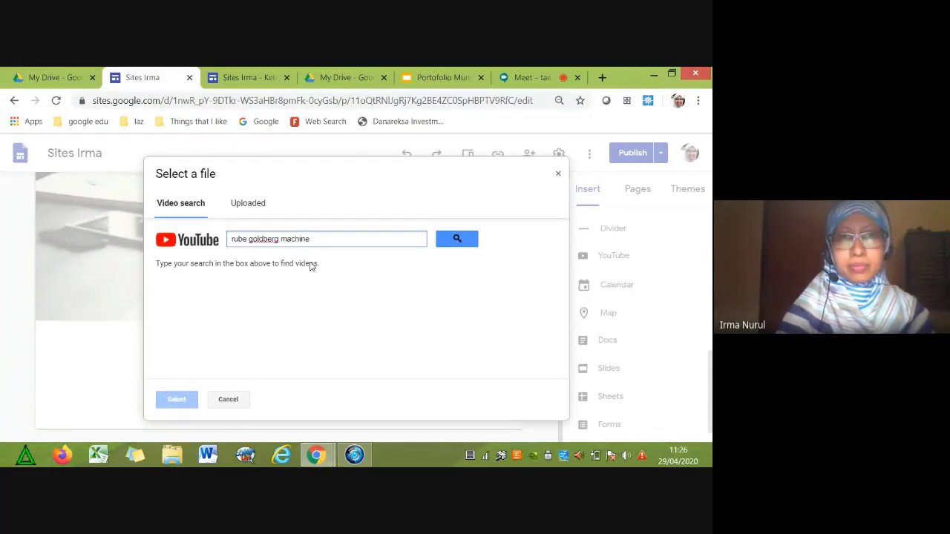
{"action": "type", "text": "dberg machine"}
{"action": "left_click", "coordinate": [443, 238]}
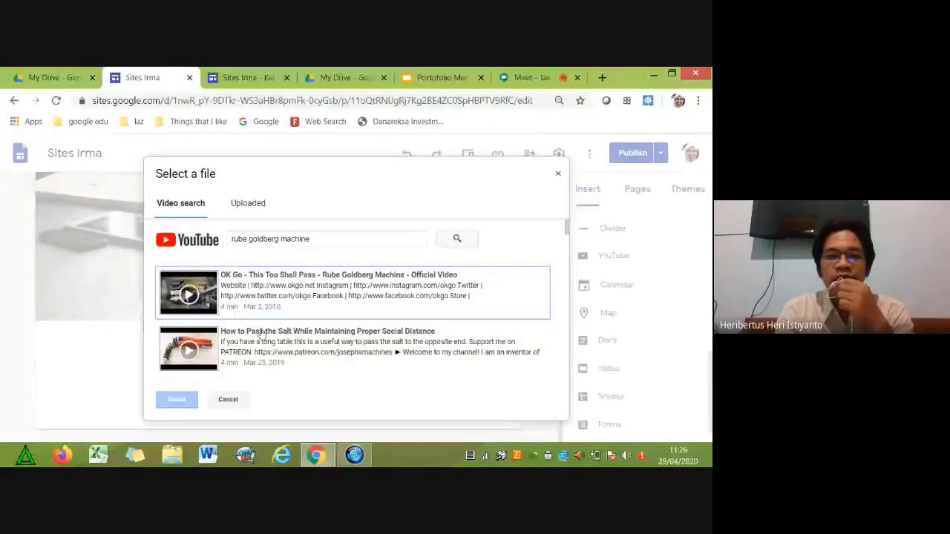
Insert the video "World's largest Rube Goldberg machine lights up Christmas tree" from the search results into the Kelas 7 page.
{"action": "scroll", "coordinate": [300, 357], "scroll_direction": "down", "scroll_amount": 2}
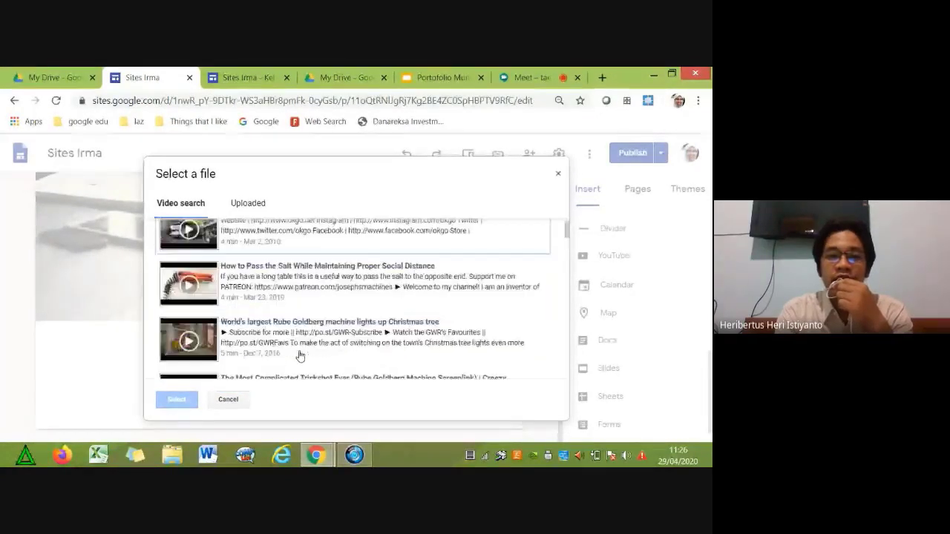
{"action": "left_click", "coordinate": [299, 354]}
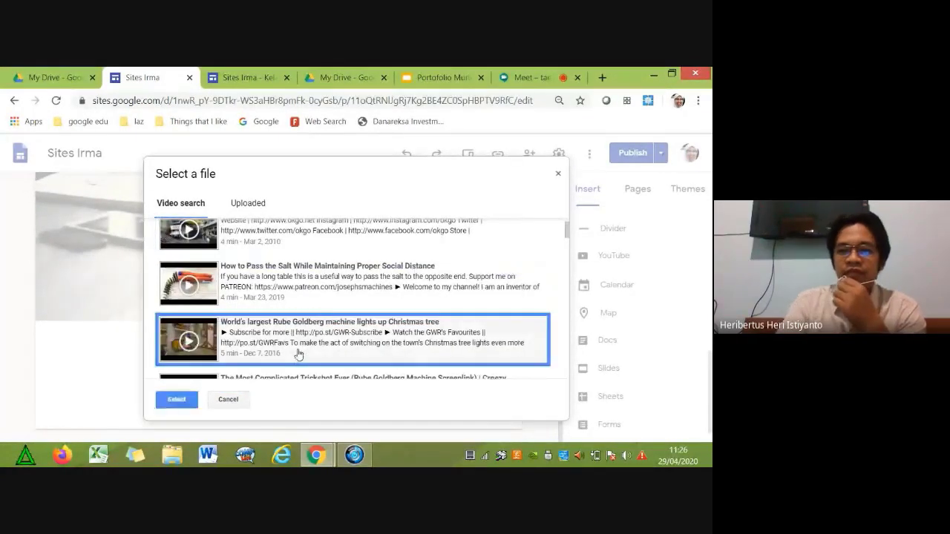
{"action": "left_click", "coordinate": [194, 399]}
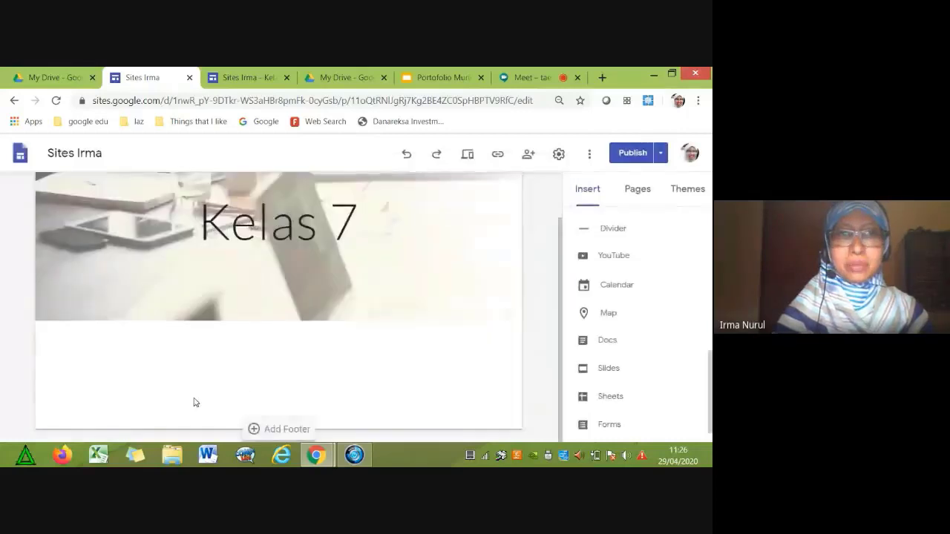
Bring the inserted Rube Goldberg video on the Kelas 7 page into view and deselect it.
{"action": "scroll", "coordinate": [218, 339], "scroll_direction": "down", "scroll_amount": 1}
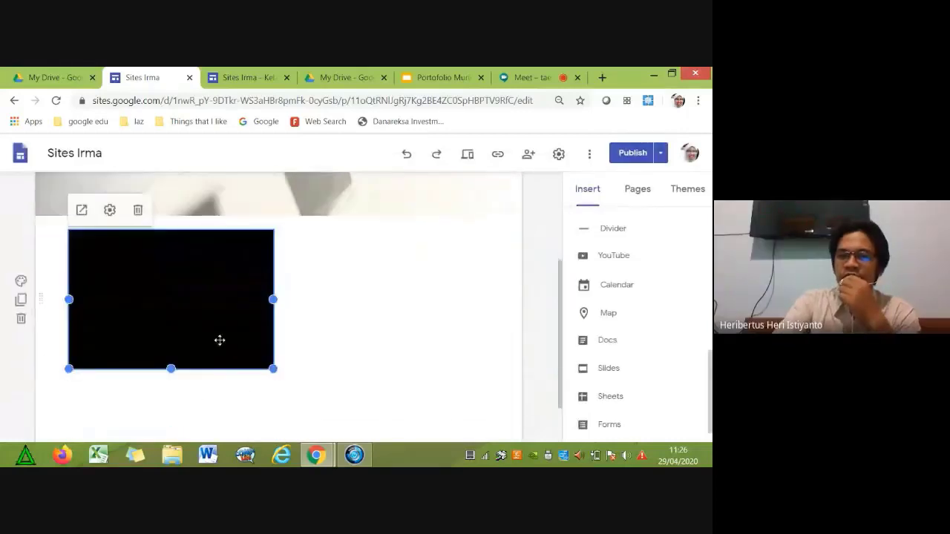
{"action": "left_click", "coordinate": [320, 314]}
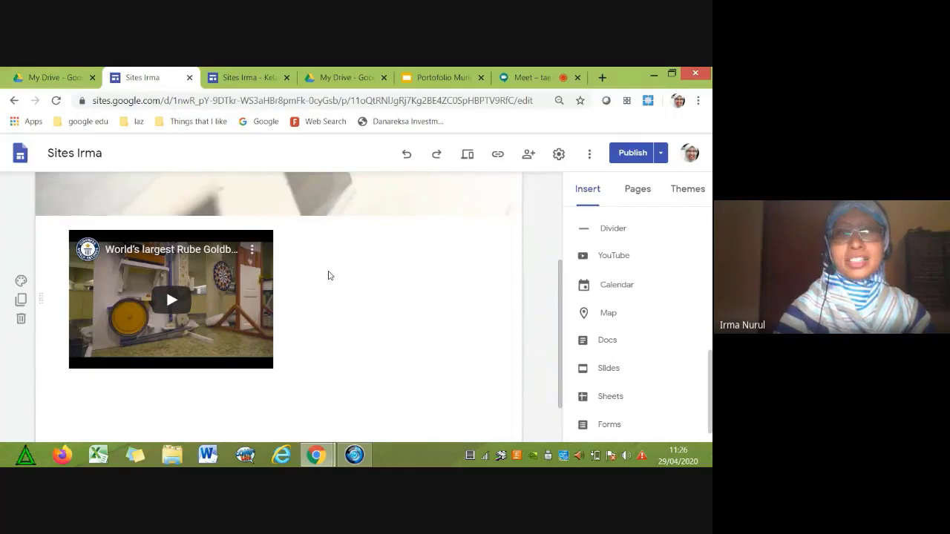
{"action": "left_click", "coordinate": [65, 74]}
{"action": "left_click", "coordinate": [160, 80]}
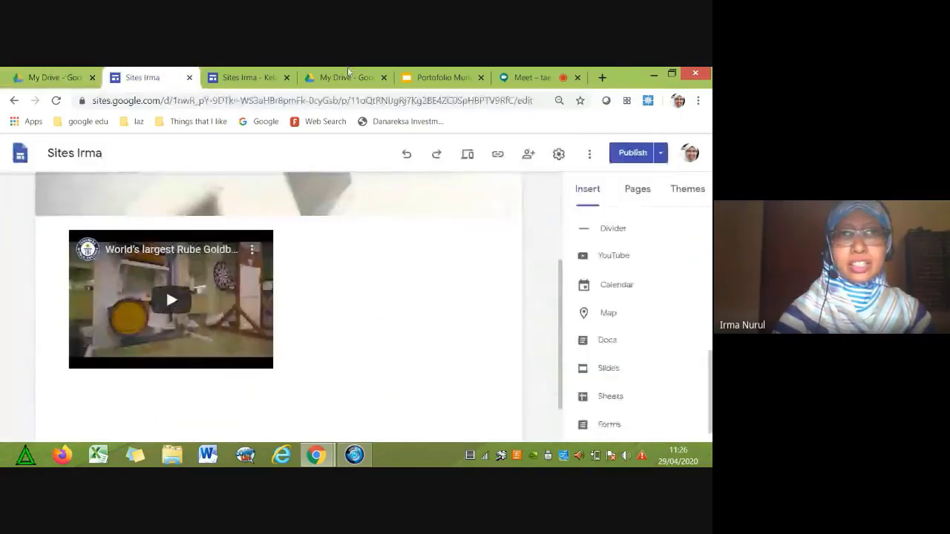
Switch to the school account's Google Drive, open the files shared with the account, and search for a student's portfolio site.
{"action": "left_click", "coordinate": [348, 75]}
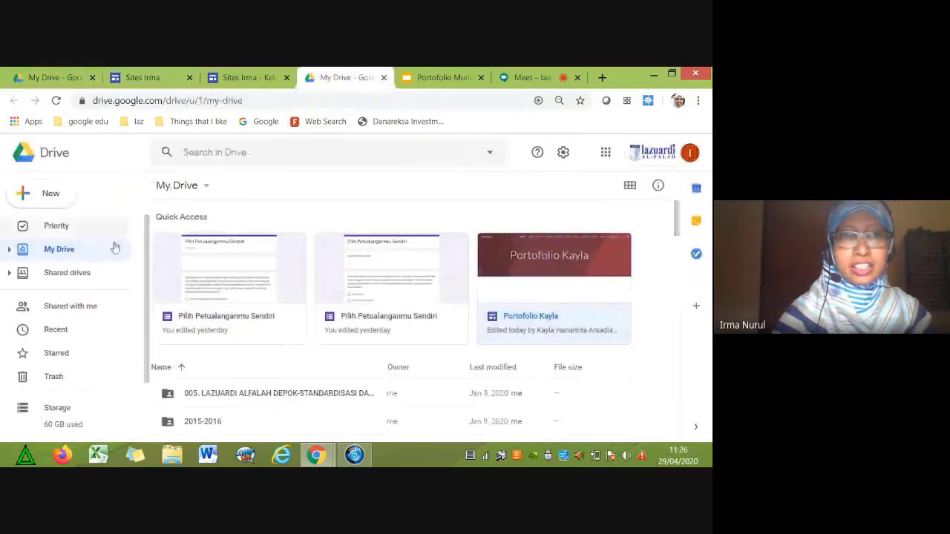
{"action": "left_click", "coordinate": [64, 307]}
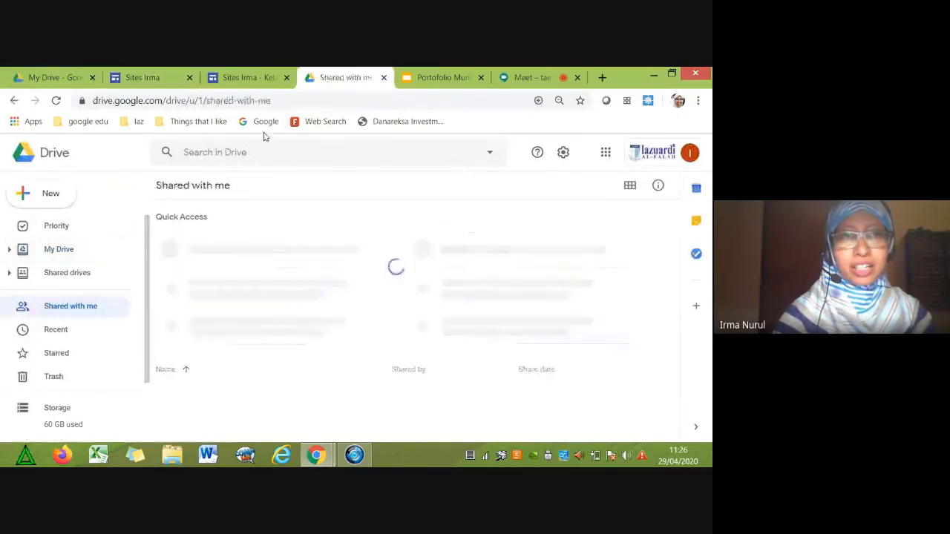
{"action": "left_click", "coordinate": [253, 152]}
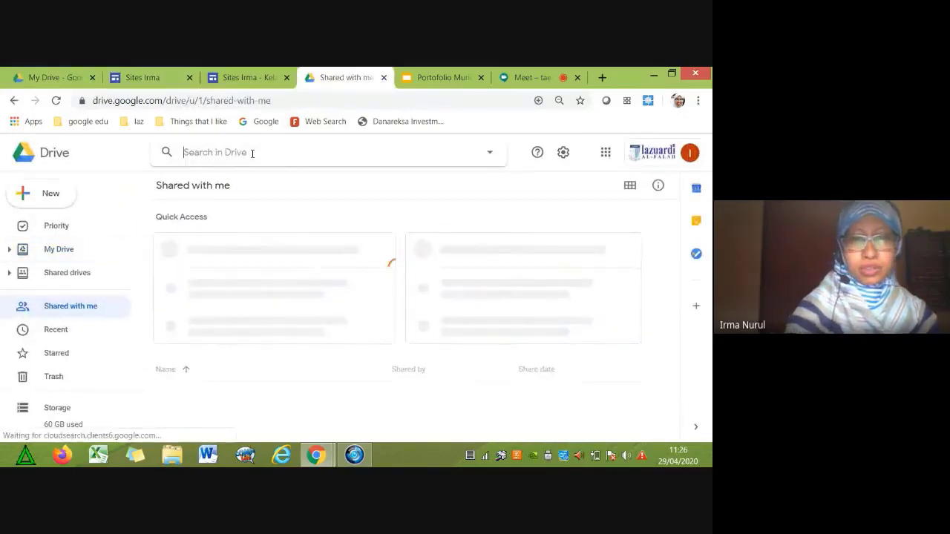
{"action": "type", "text": "por"}
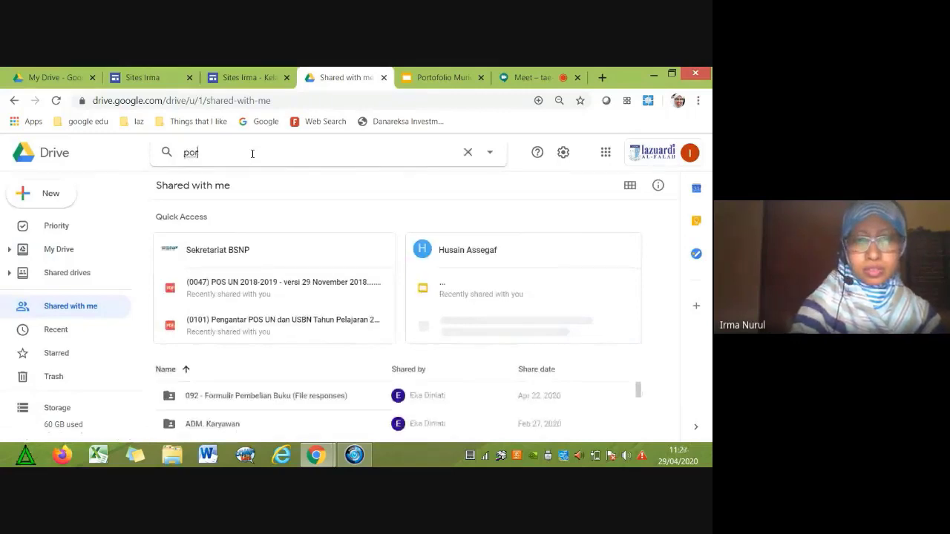
{"action": "type", "text": "tofolio keena"}
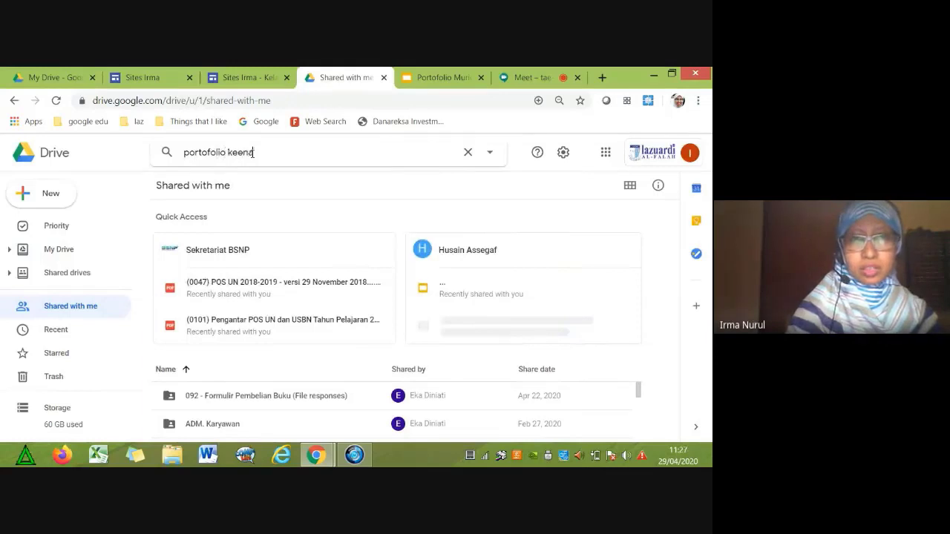
{"action": "type", "text": "n"}
{"action": "key", "text": "Return"}
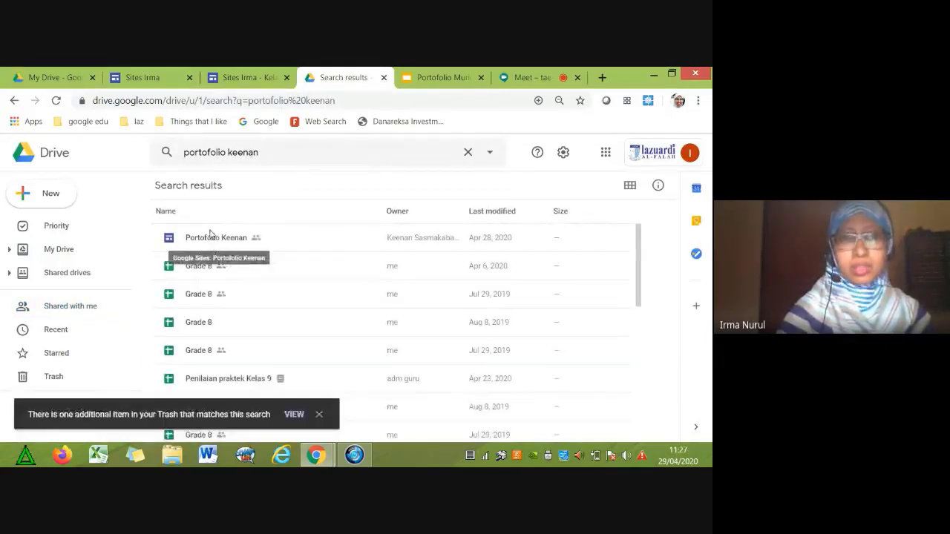
{"action": "scroll", "coordinate": [219, 247], "scroll_direction": "down", "scroll_amount": 1}
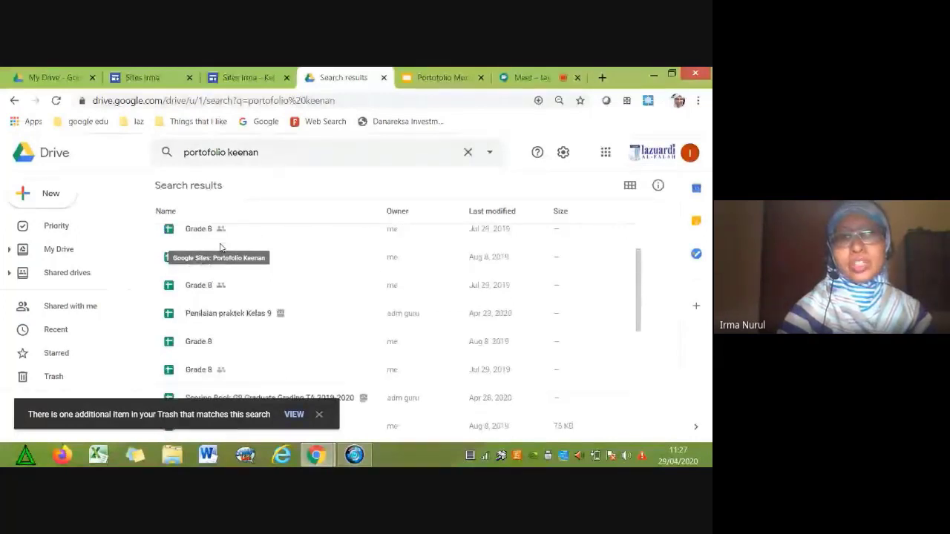
{"action": "scroll", "coordinate": [219, 247], "scroll_direction": "up", "scroll_amount": 1}
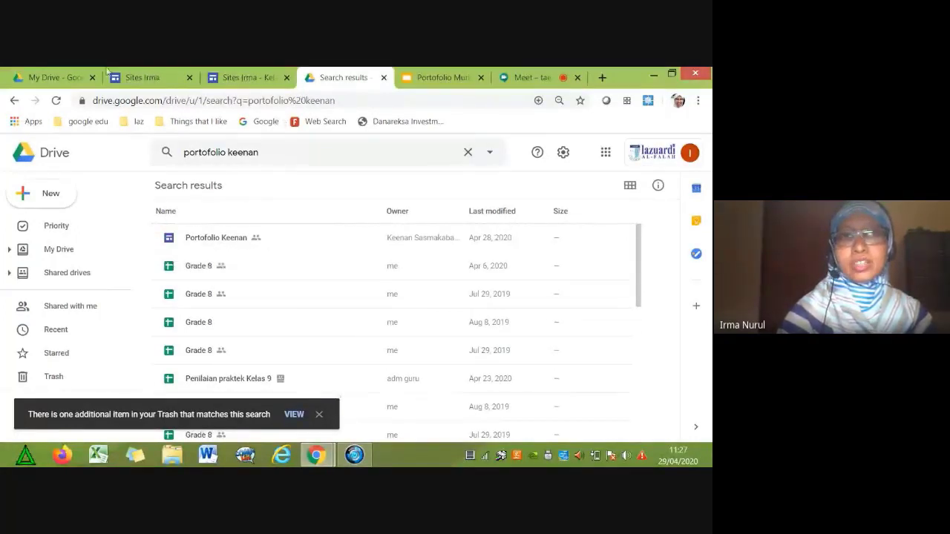
Return to the site editor and examine the sharing settings, including the options for inviting people.
{"action": "left_click", "coordinate": [148, 77]}
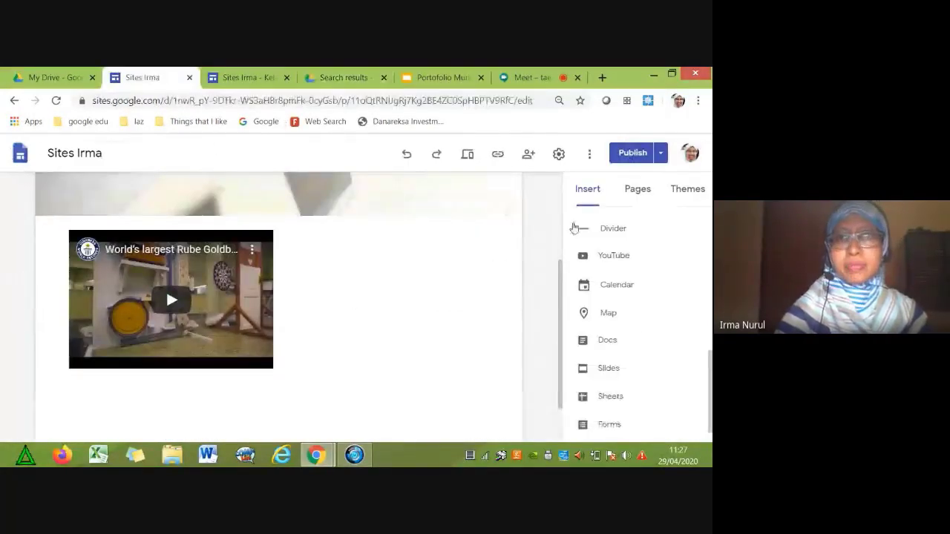
{"action": "left_click", "coordinate": [526, 155]}
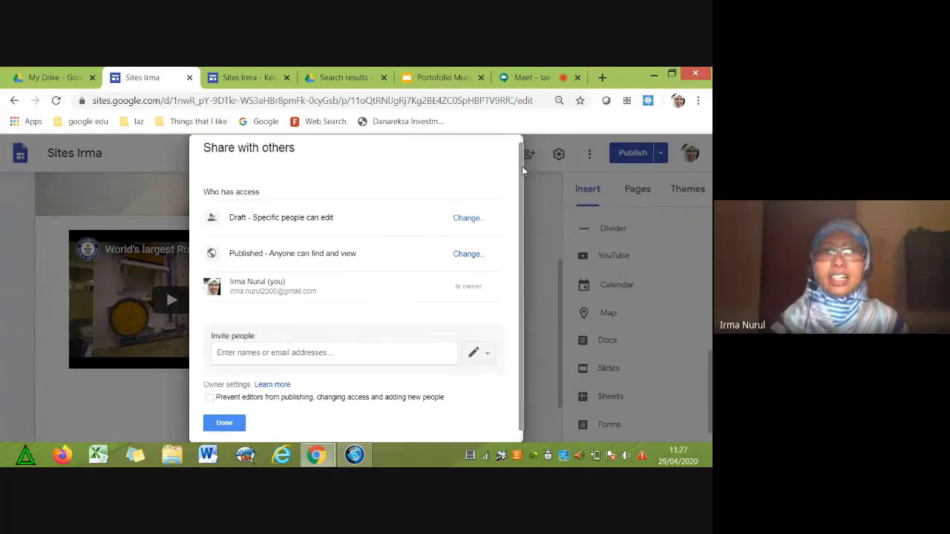
{"action": "scroll", "coordinate": [521, 168], "scroll_direction": "down", "scroll_amount": 1}
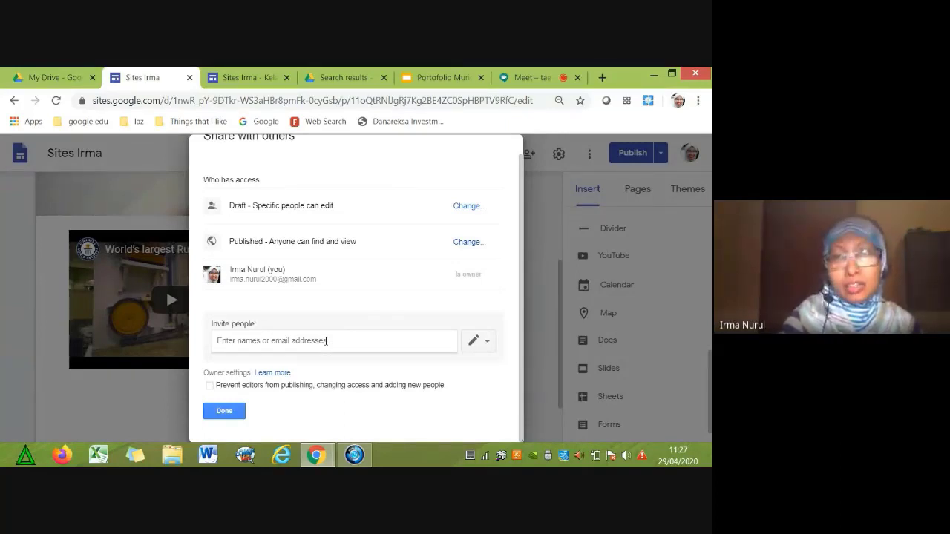
{"action": "left_click", "coordinate": [326, 340]}
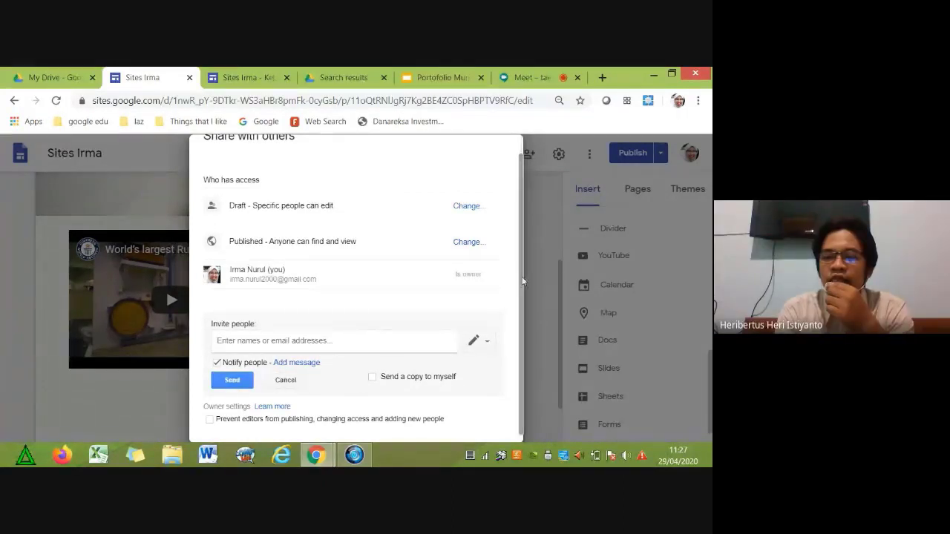
{"action": "scroll", "coordinate": [522, 272], "scroll_direction": "down", "scroll_amount": 1}
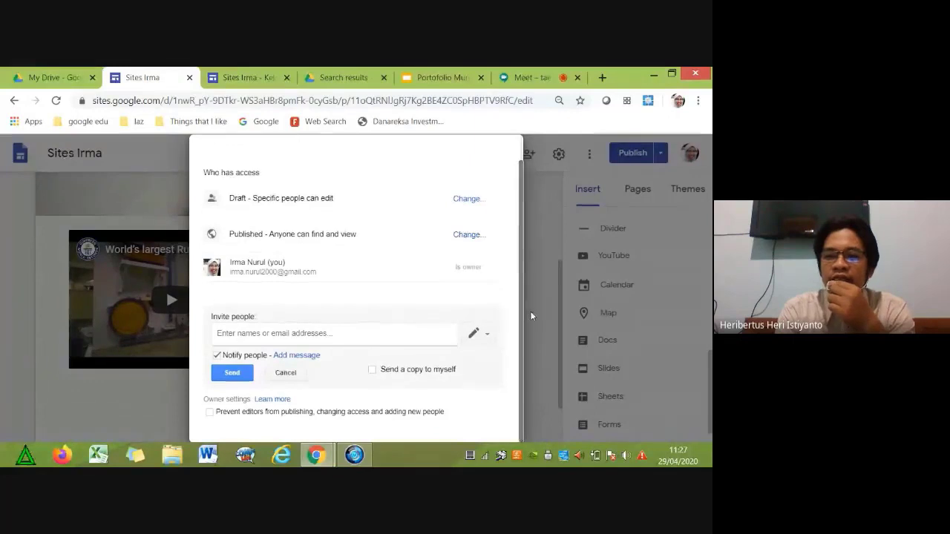
{"action": "left_click", "coordinate": [279, 375]}
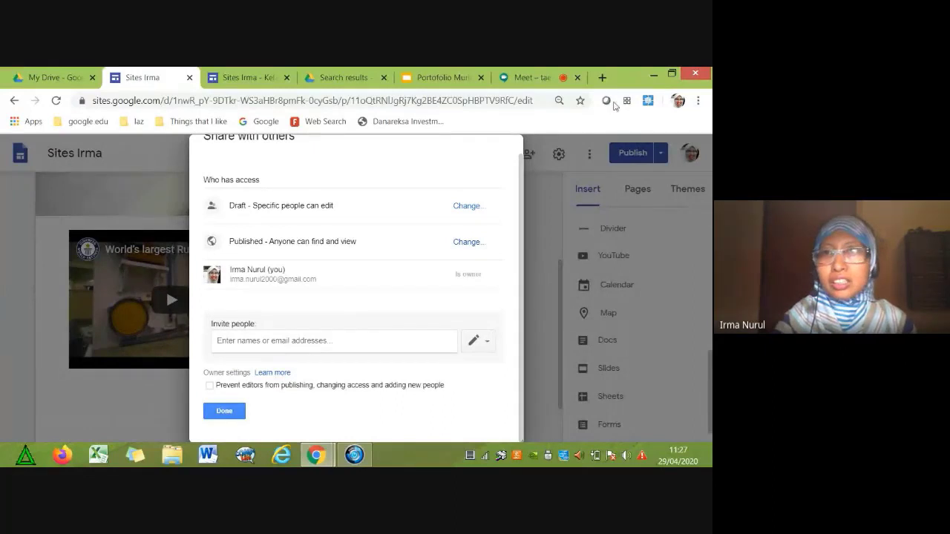
Reduce the browser zoom to 80% and close the site's sharing settings.
{"action": "left_click", "coordinate": [697, 104]}
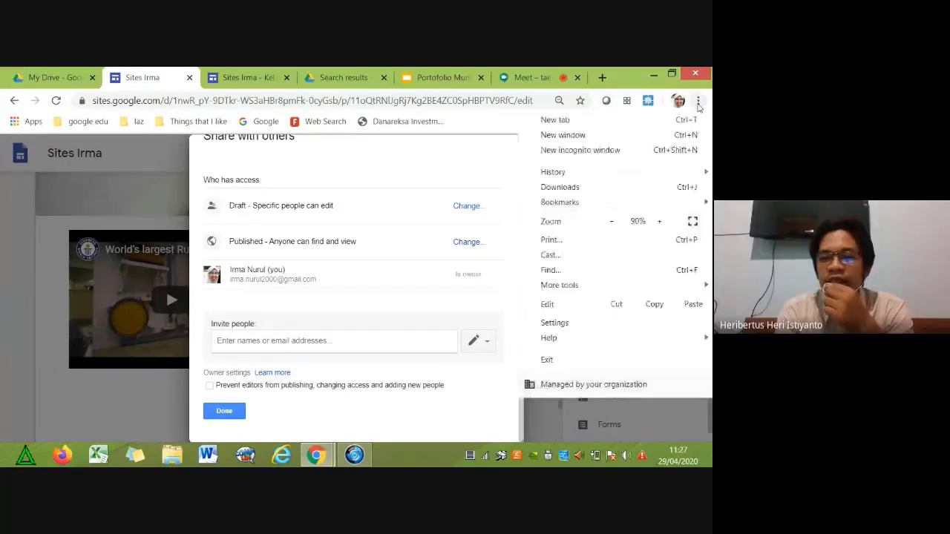
{"action": "left_click", "coordinate": [611, 221]}
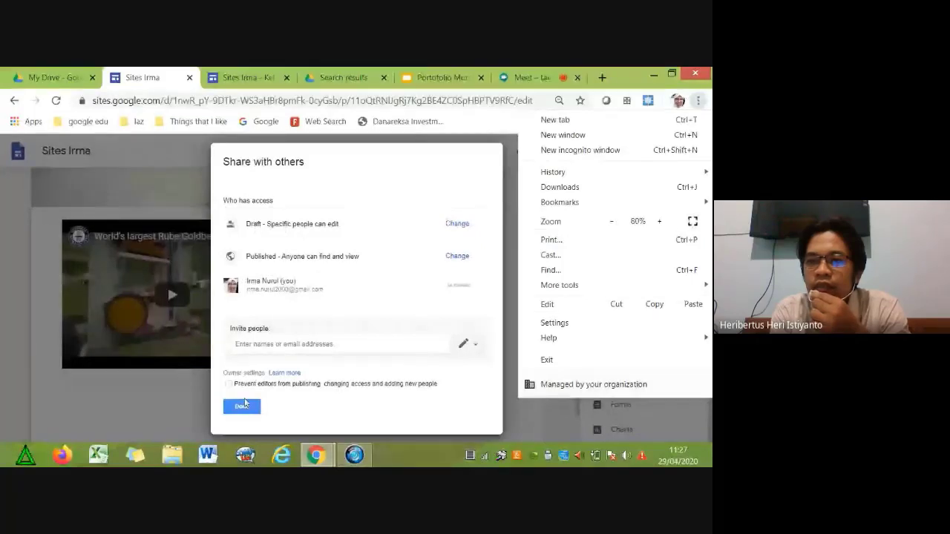
{"action": "left_click", "coordinate": [239, 409]}
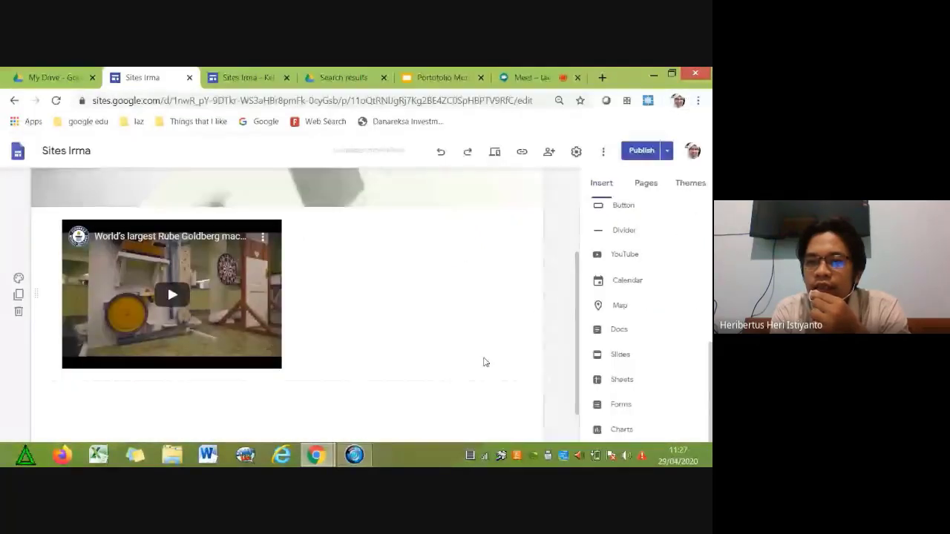
Insert today's "Portofolio Murid dengan Google Site" presentation from Google Slides below the video on the Kelas 7 page.
{"action": "scroll", "coordinate": [323, 327], "scroll_direction": "down", "scroll_amount": 1}
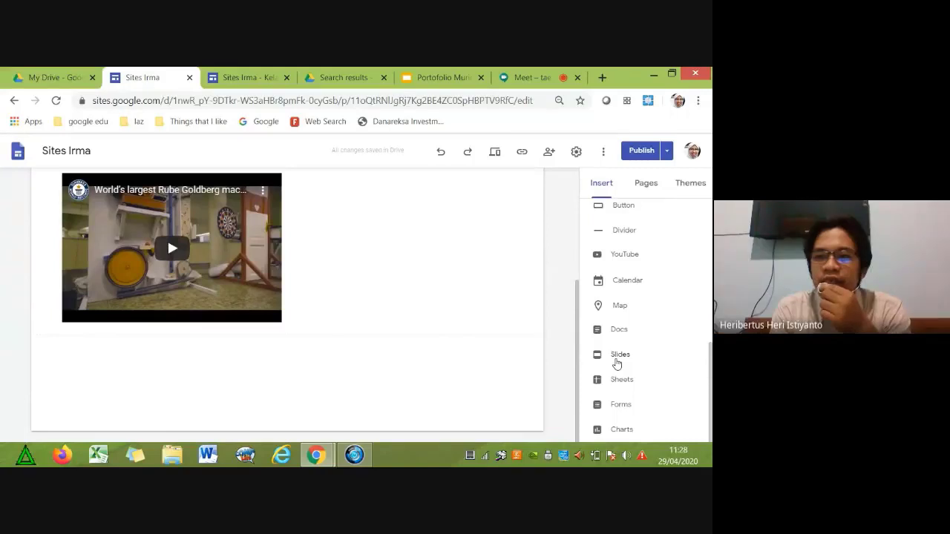
{"action": "left_click", "coordinate": [615, 359]}
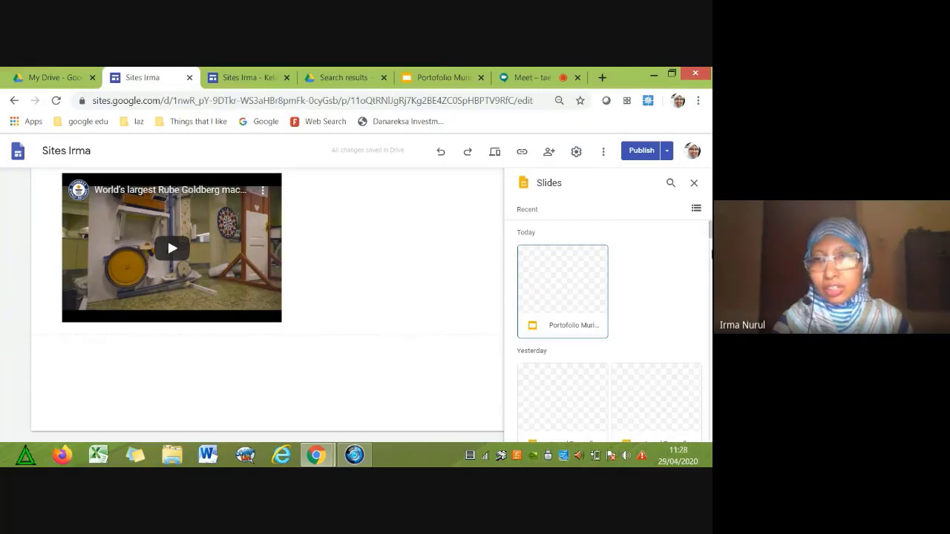
{"action": "scroll", "coordinate": [707, 230], "scroll_direction": "down", "scroll_amount": 5}
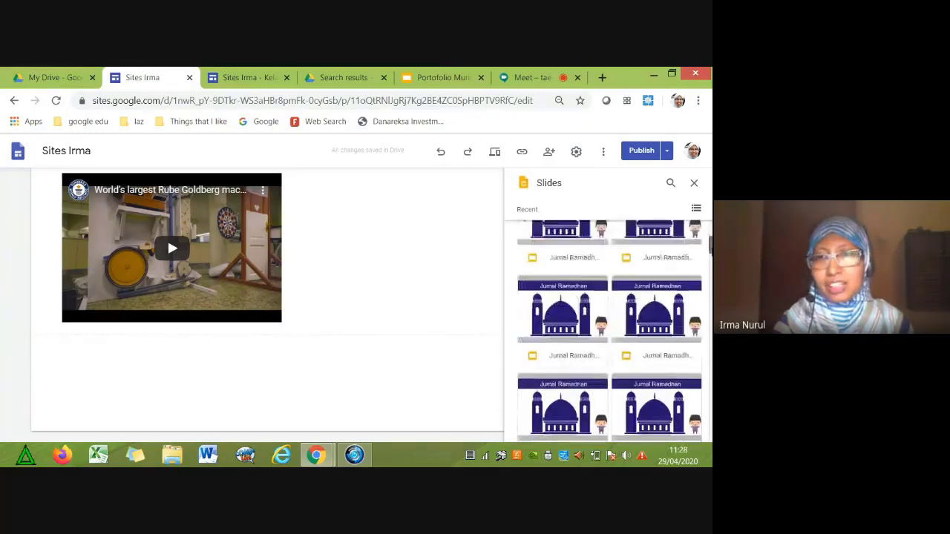
{"action": "scroll", "coordinate": [707, 230], "scroll_direction": "up", "scroll_amount": 6}
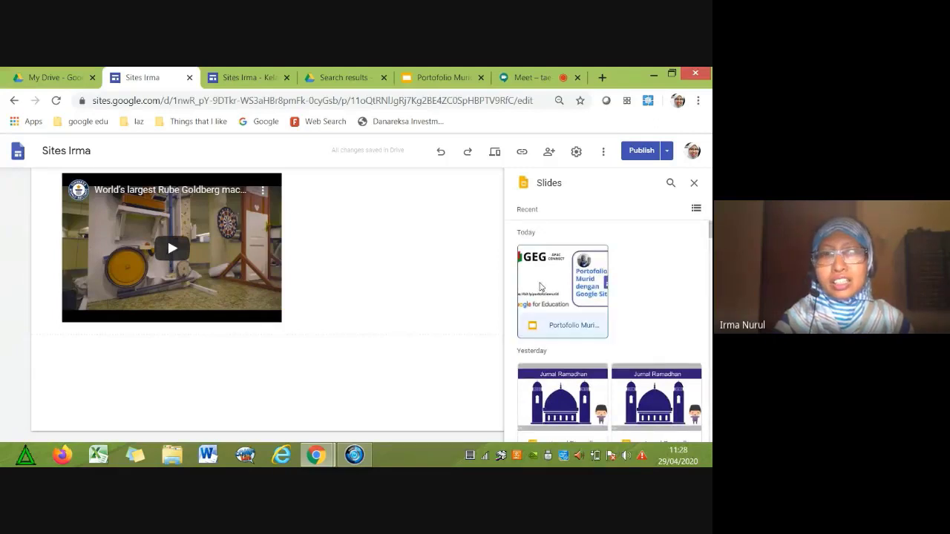
{"action": "left_click", "coordinate": [540, 287]}
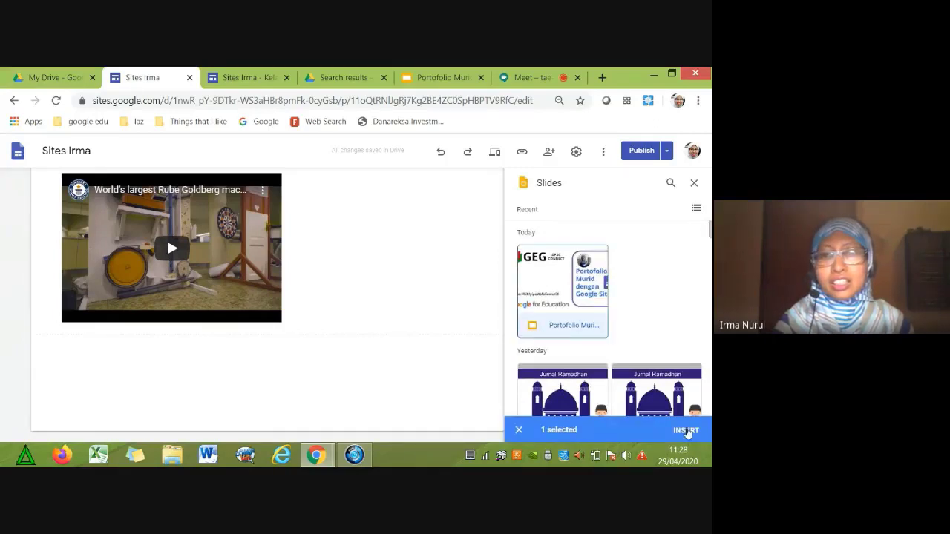
{"action": "left_click", "coordinate": [685, 431]}
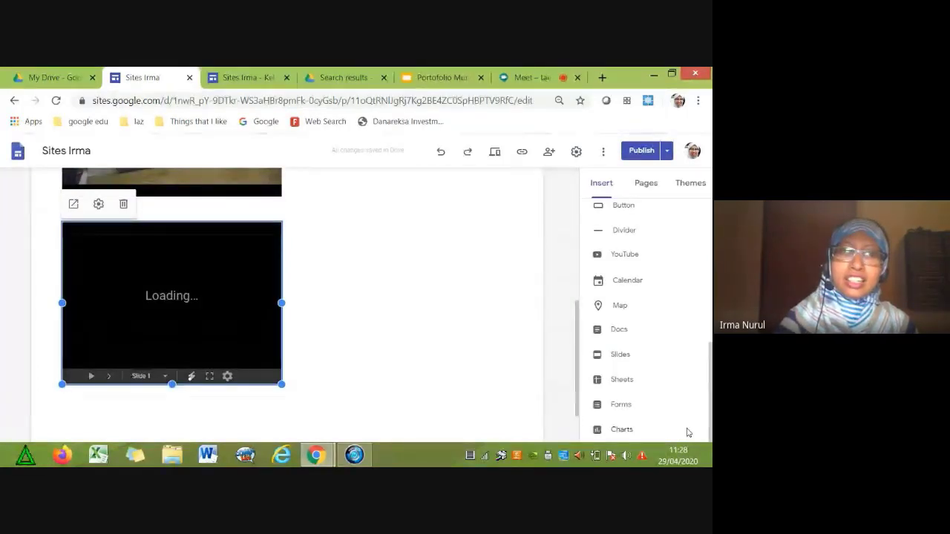
{"action": "left_click", "coordinate": [357, 328]}
{"action": "scroll", "coordinate": [357, 329], "scroll_direction": "up", "scroll_amount": 2}
{"action": "scroll", "coordinate": [357, 329], "scroll_direction": "up", "scroll_amount": 1}
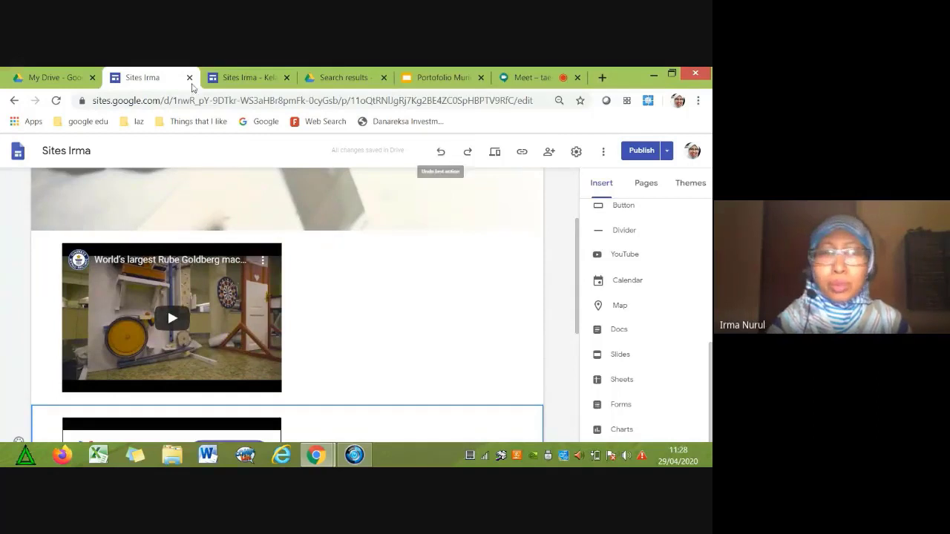
{"action": "mouse_move", "coordinate": [316, 199]}
{"action": "scroll", "coordinate": [394, 289], "scroll_direction": "down", "scroll_amount": 5}
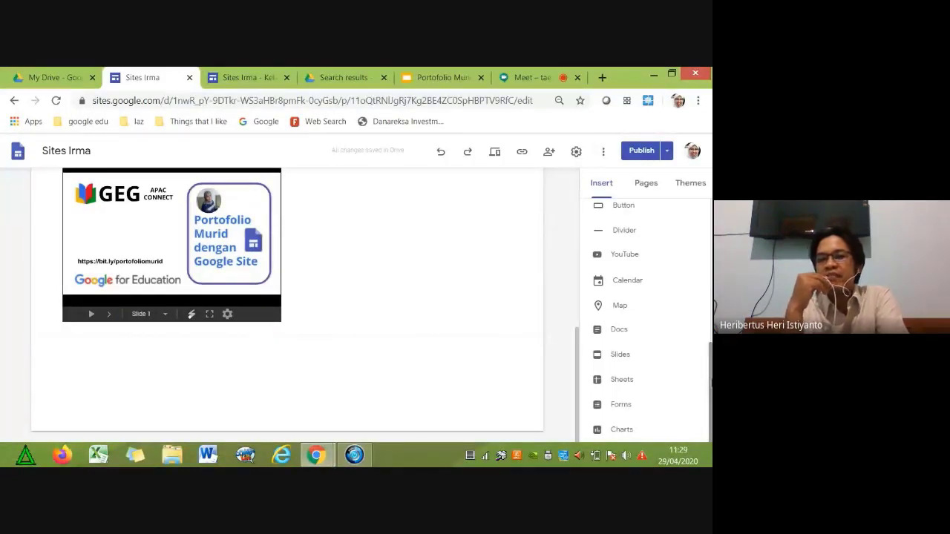
{"action": "scroll", "coordinate": [645, 319], "scroll_direction": "up", "scroll_amount": 6}
{"action": "scroll", "coordinate": [645, 319], "scroll_direction": "down", "scroll_amount": 6}
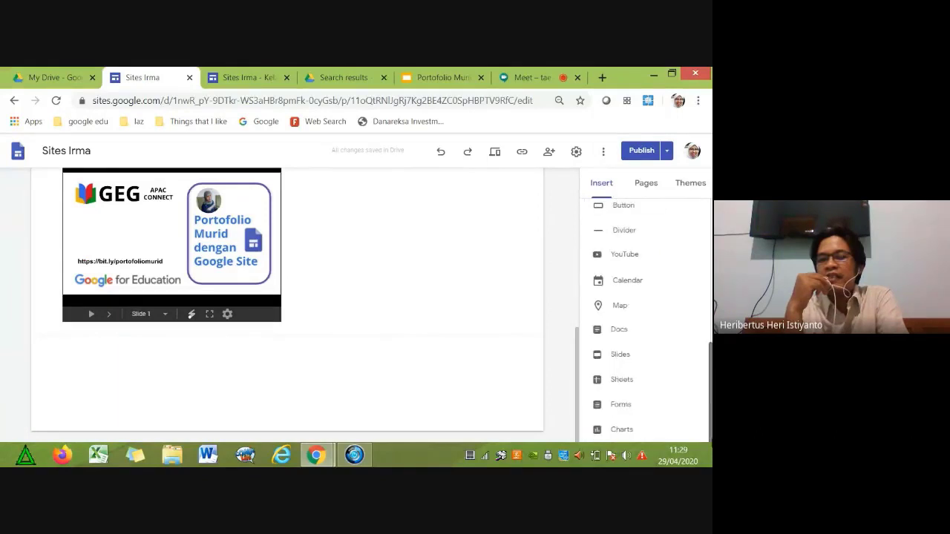
View the site's version history and return to the embedded presentation on the Kelas 7 page in the editor.
{"action": "left_click", "coordinate": [603, 152]}
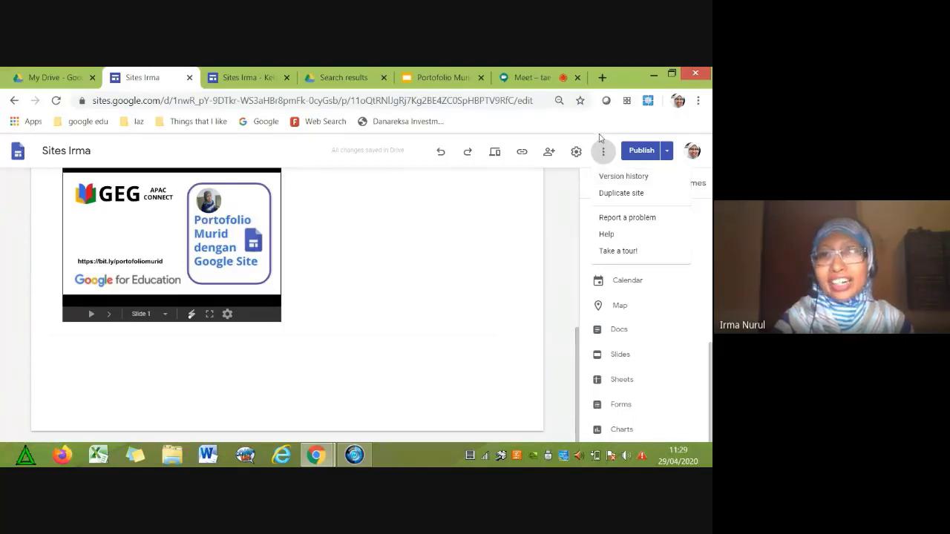
{"action": "left_click", "coordinate": [608, 178]}
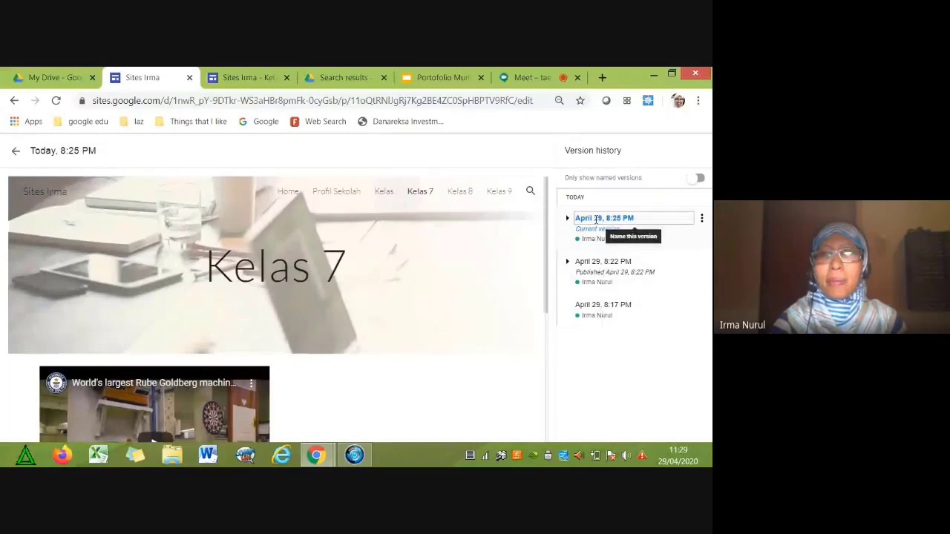
{"action": "left_click", "coordinate": [16, 152]}
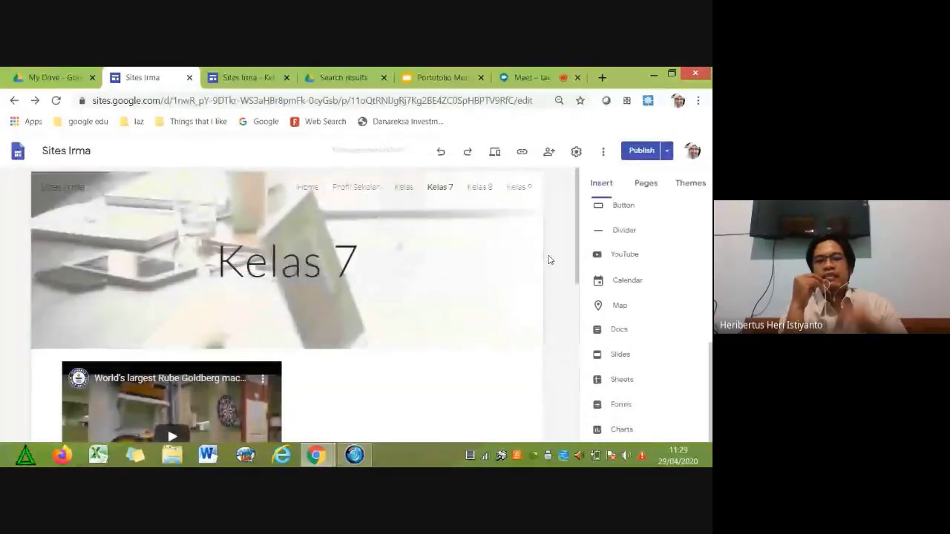
{"action": "scroll", "coordinate": [470, 268], "scroll_direction": "down", "scroll_amount": 4}
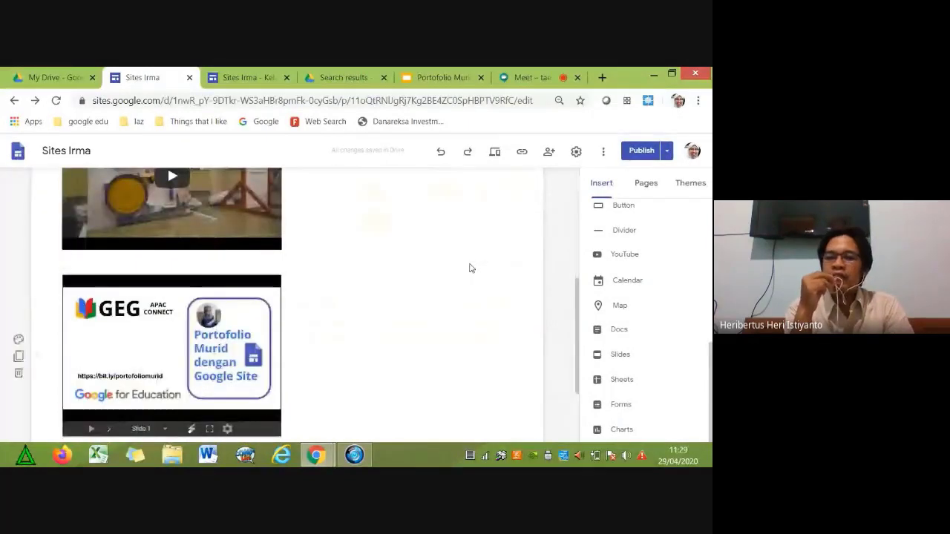
{"action": "scroll", "coordinate": [413, 261], "scroll_direction": "down", "scroll_amount": 2}
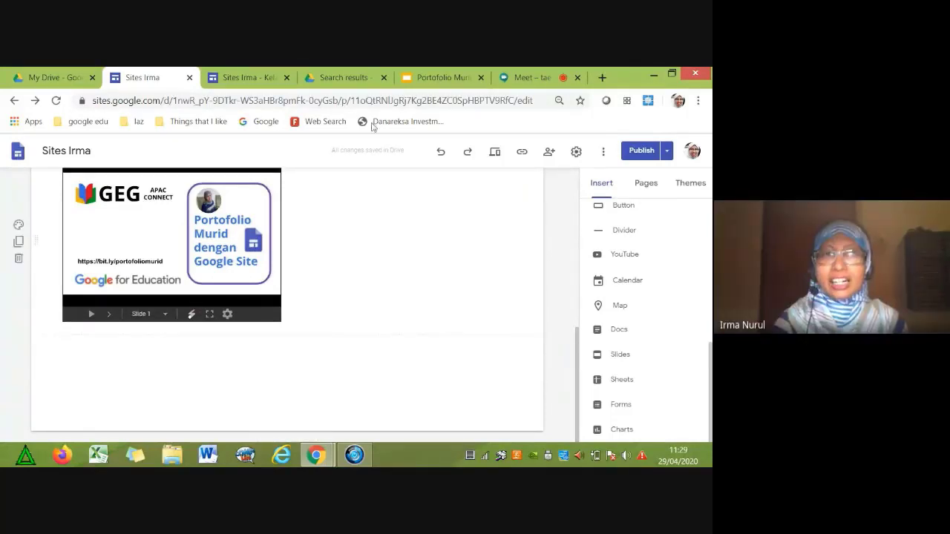
Check My Drive, return to the site editor, and open the Drive file picker below the embedded presentation.
{"action": "left_click", "coordinate": [54, 78]}
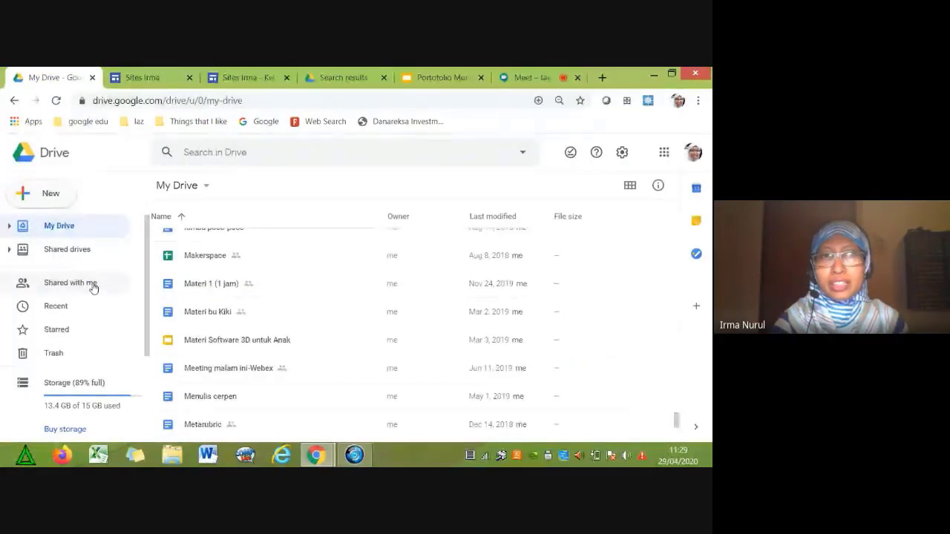
{"action": "left_click", "coordinate": [145, 79]}
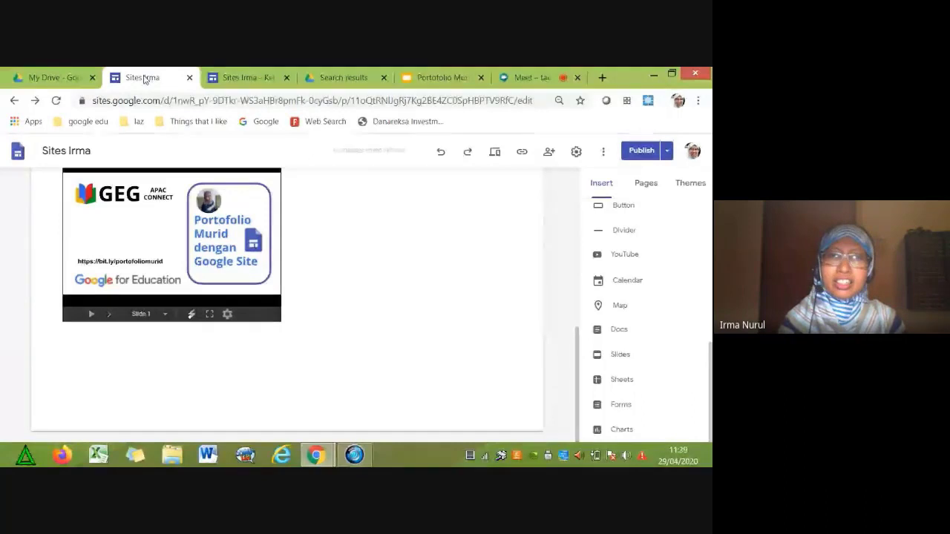
{"action": "left_click", "coordinate": [145, 79]}
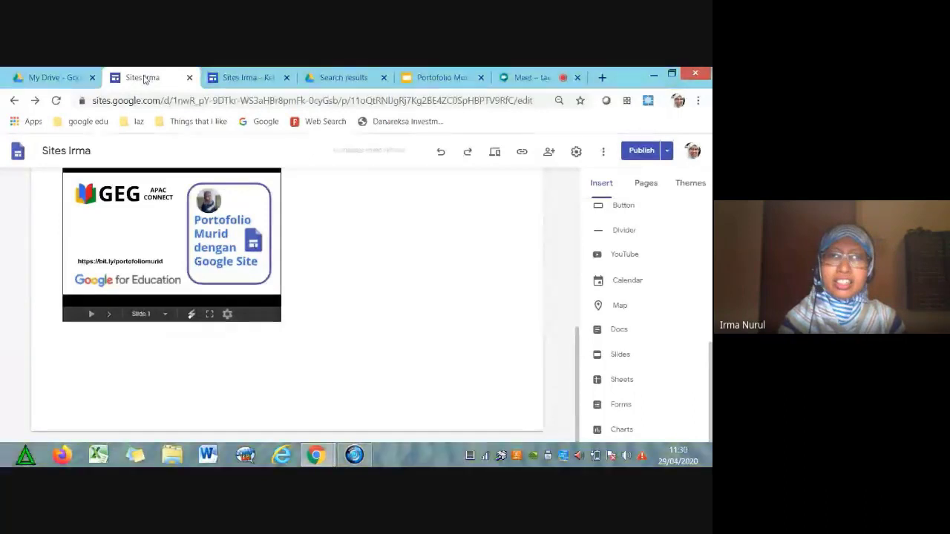
{"action": "double_click", "coordinate": [272, 375]}
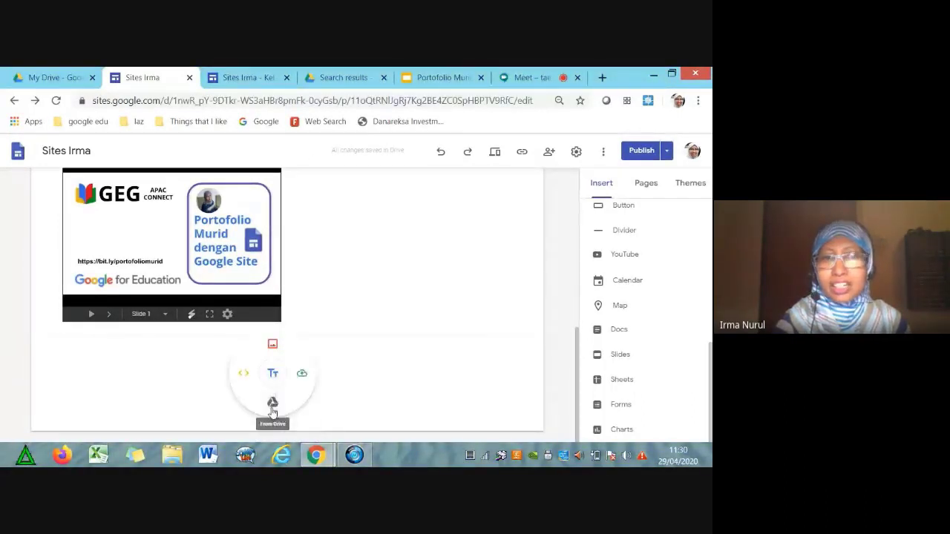
{"action": "left_click", "coordinate": [272, 405]}
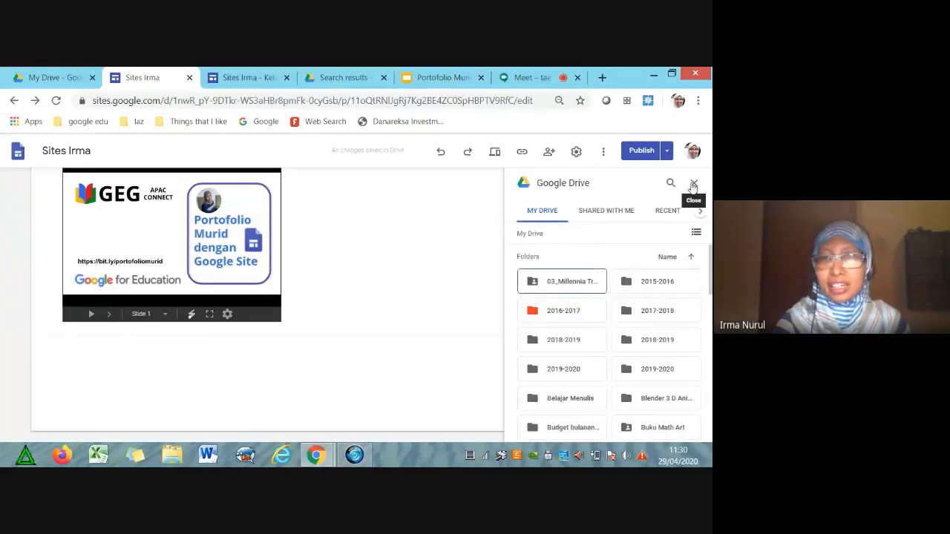
{"action": "right_click", "coordinate": [650, 291]}
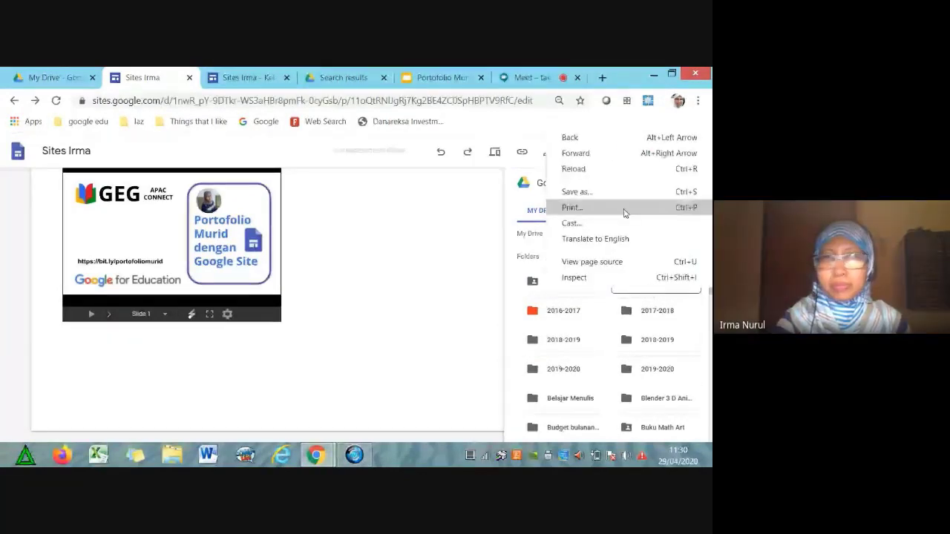
{"action": "left_click", "coordinate": [476, 323]}
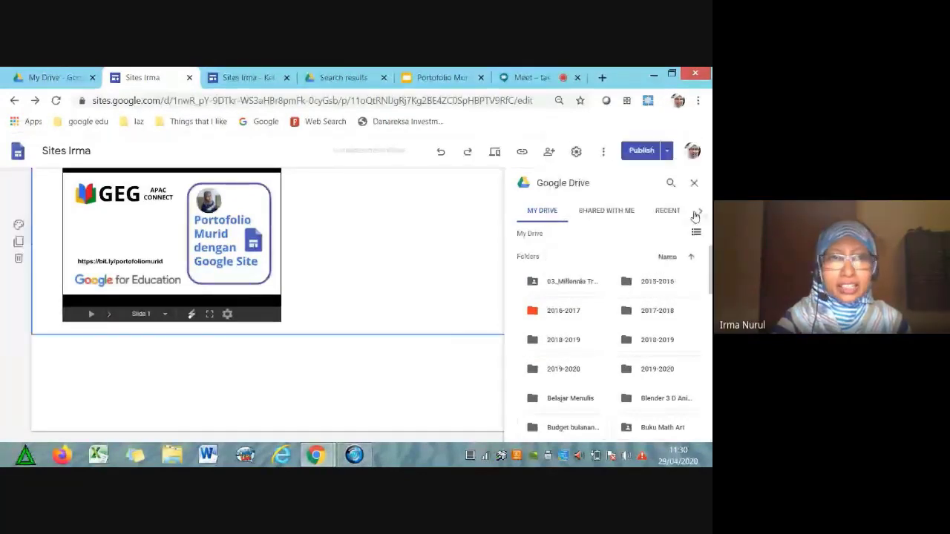
In Google Drive, get a shareable link for the "Materi Software 3D untuk Anak" presentation and turn link sharing on.
{"action": "left_click", "coordinate": [48, 77]}
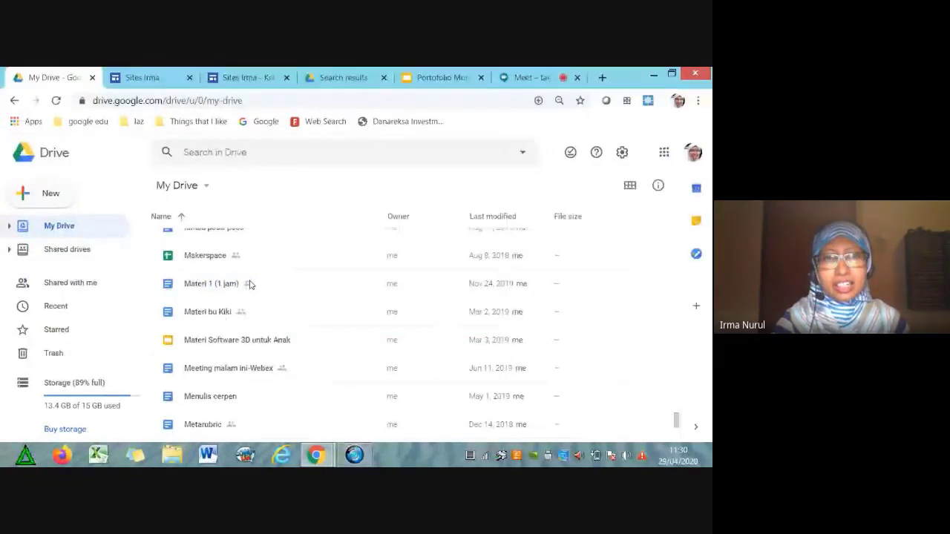
{"action": "left_click", "coordinate": [217, 344]}
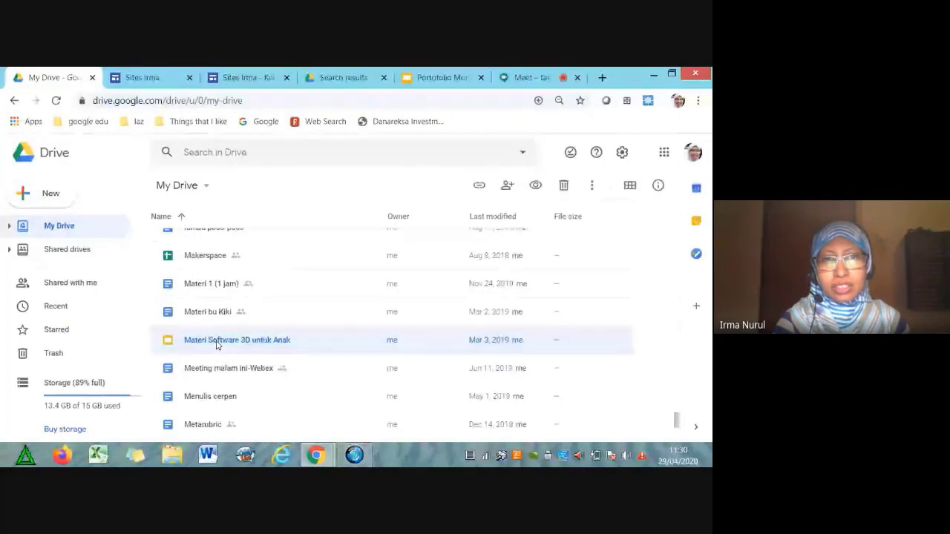
{"action": "right_click", "coordinate": [217, 344]}
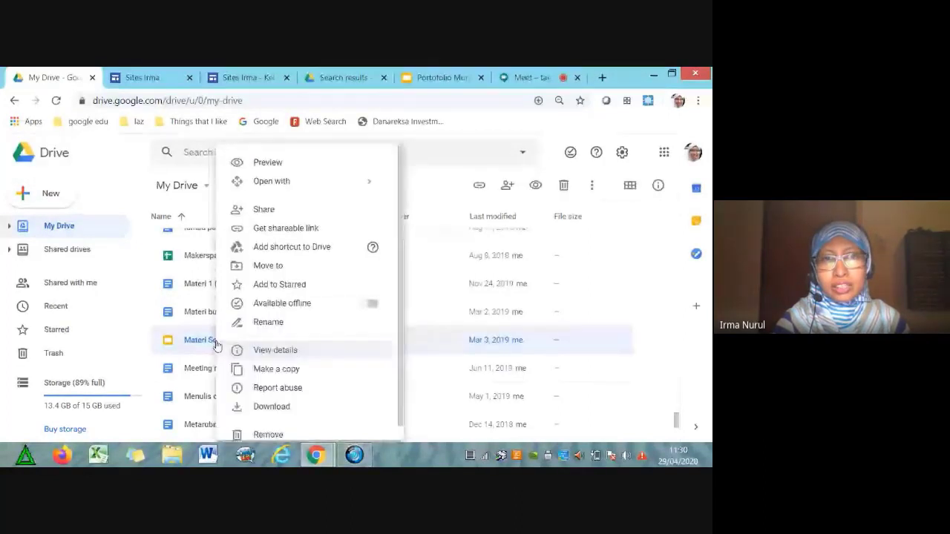
{"action": "left_click", "coordinate": [309, 229]}
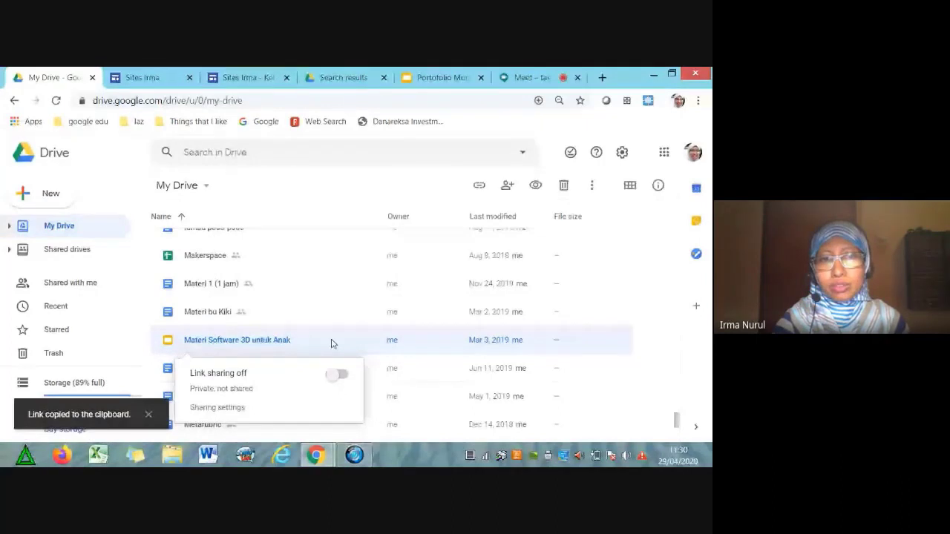
{"action": "left_click", "coordinate": [340, 374]}
{"action": "left_click", "coordinate": [276, 414]}
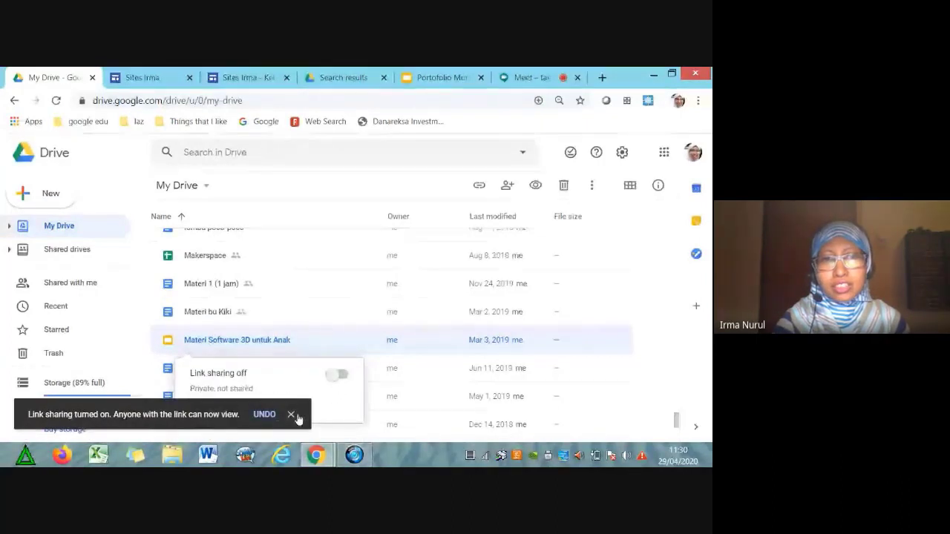
{"action": "left_click", "coordinate": [292, 414]}
Examine the link sharing options of "Materi Software 3D untuk Anak", including Public on the web, and close the settings without saving changes.
{"action": "scroll", "coordinate": [287, 388], "scroll_direction": "down", "scroll_amount": 1}
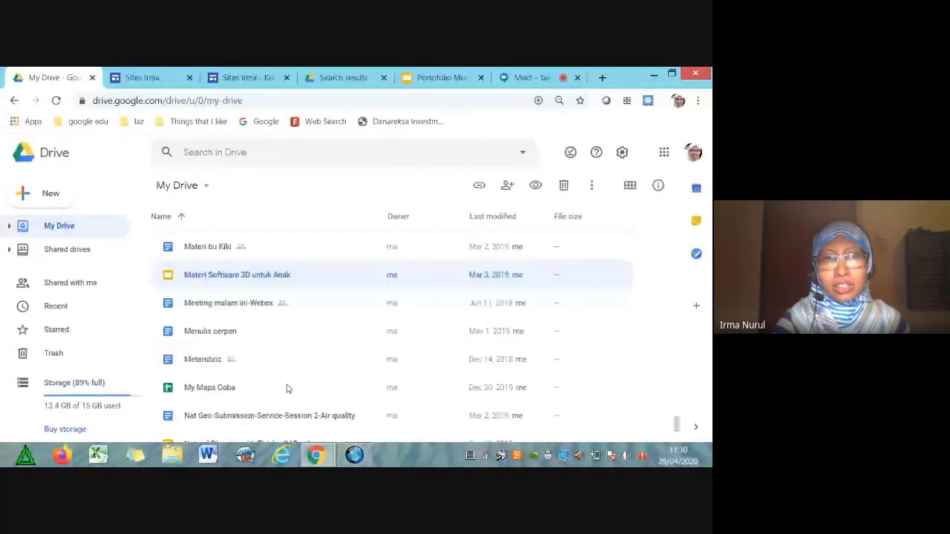
{"action": "scroll", "coordinate": [288, 388], "scroll_direction": "down", "scroll_amount": 1}
{"action": "scroll", "coordinate": [289, 333], "scroll_direction": "up", "scroll_amount": 1}
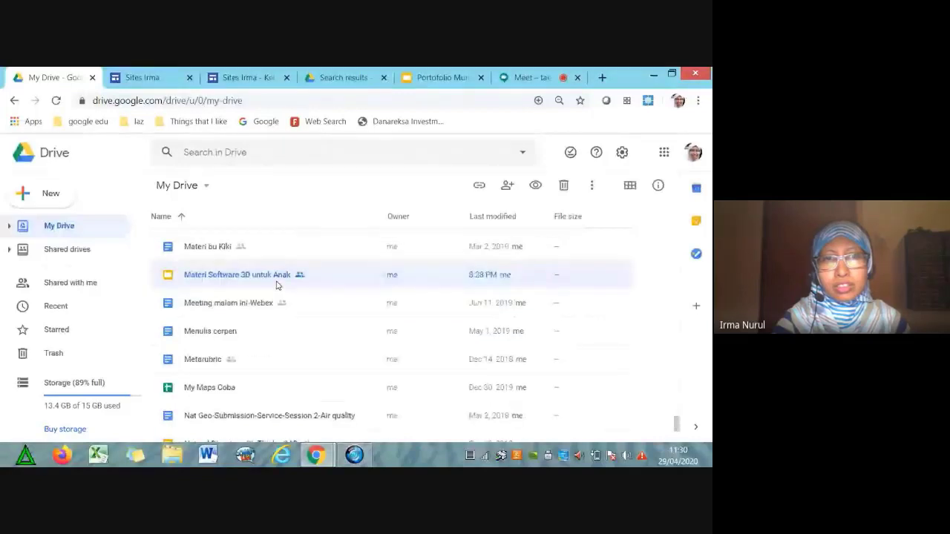
{"action": "right_click", "coordinate": [276, 285]}
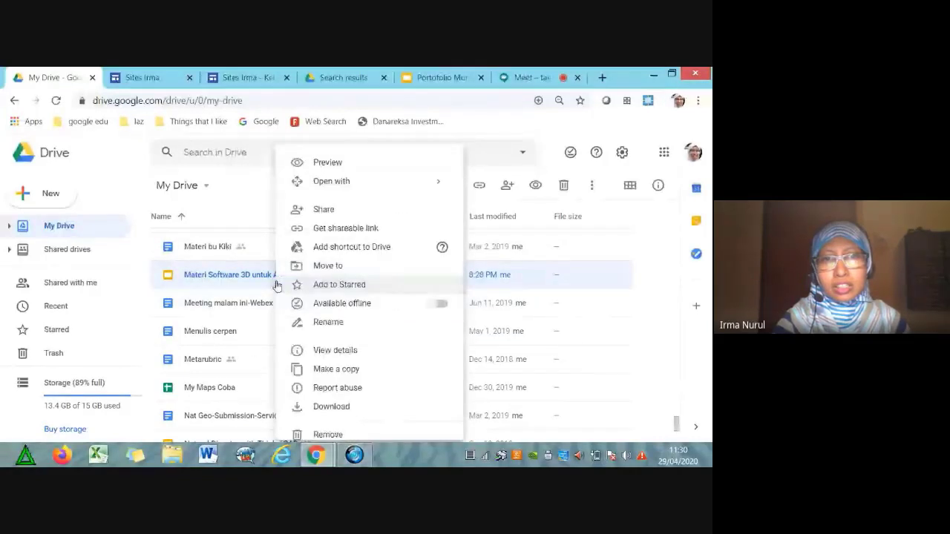
{"action": "left_click", "coordinate": [319, 228]}
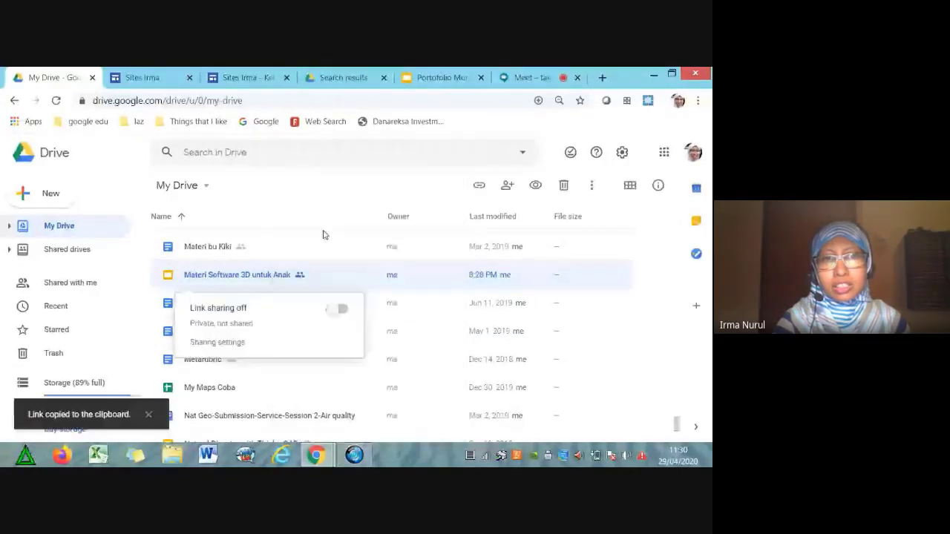
{"action": "left_click", "coordinate": [243, 371]}
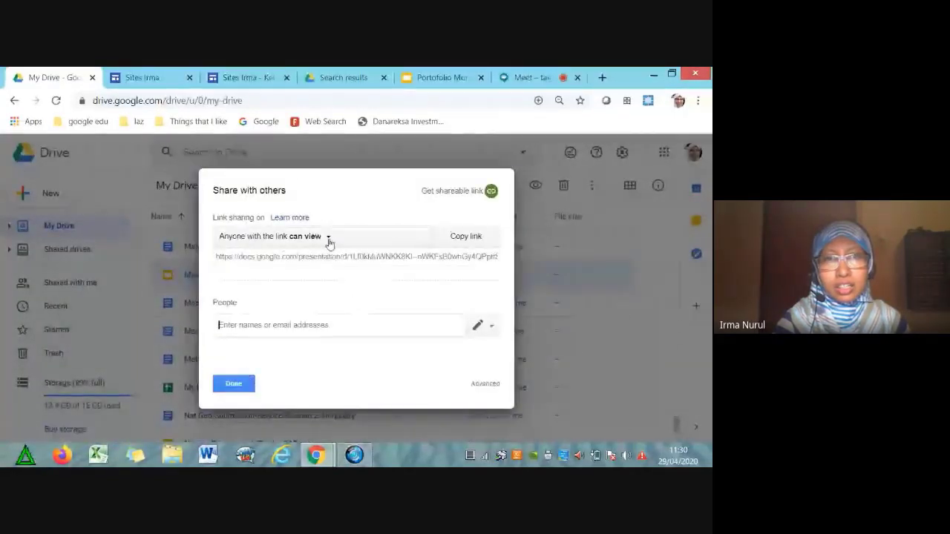
{"action": "left_click", "coordinate": [329, 239]}
{"action": "left_click", "coordinate": [239, 335]}
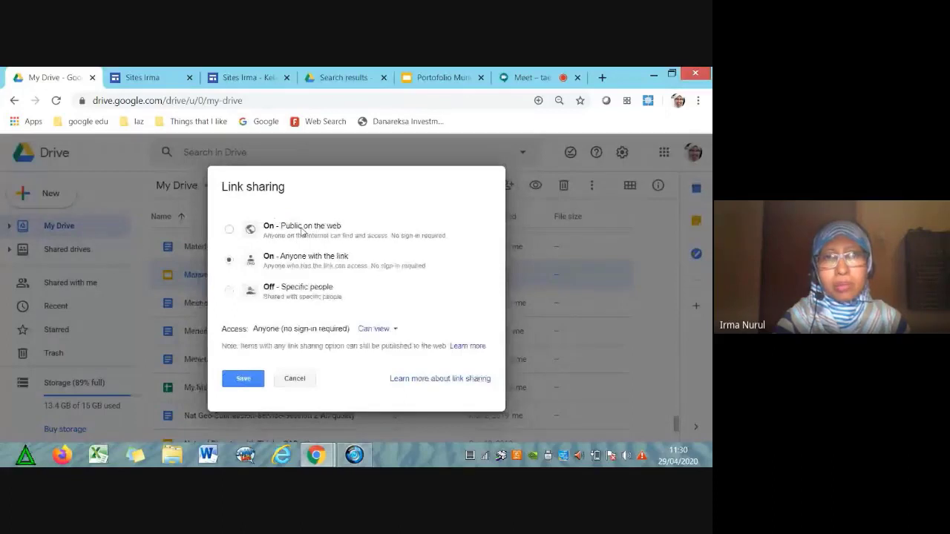
{"action": "left_click", "coordinate": [303, 230]}
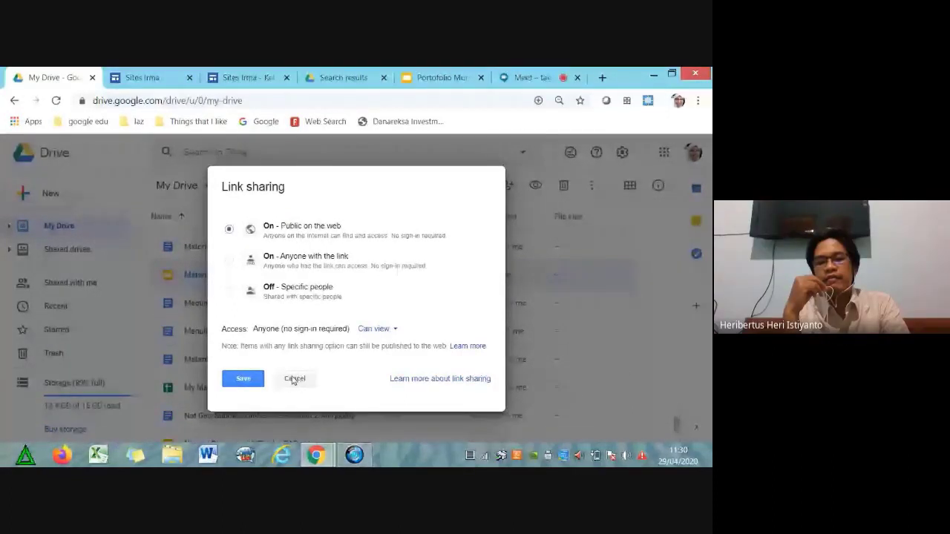
{"action": "left_click", "coordinate": [294, 382]}
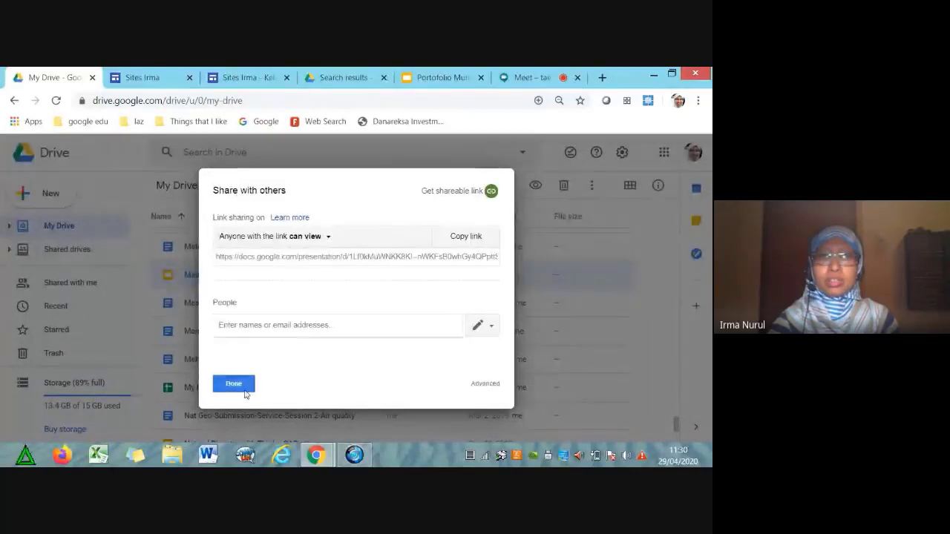
{"action": "left_click", "coordinate": [244, 389]}
View the published site's Kelas 8 page and return to the site editor.
{"action": "left_click", "coordinate": [242, 75]}
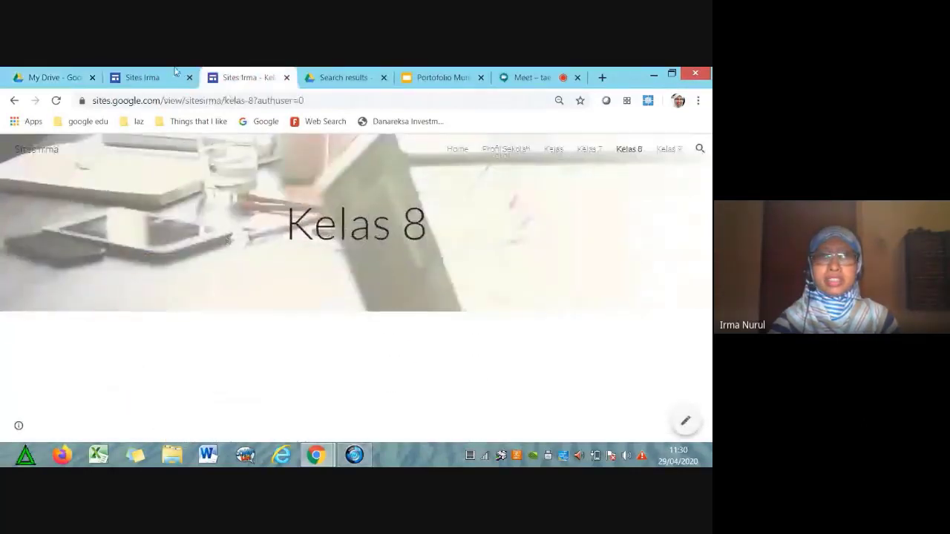
{"action": "left_click", "coordinate": [153, 79]}
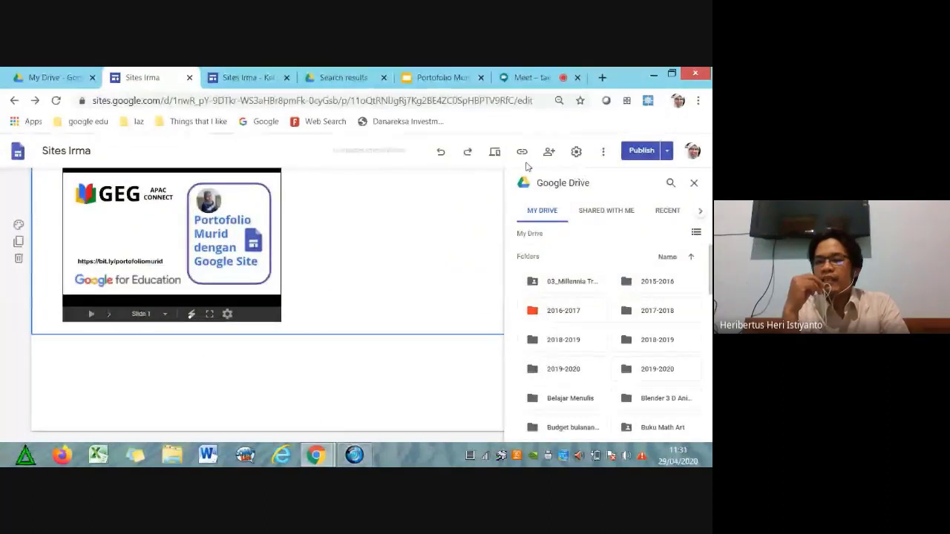
{"action": "left_click", "coordinate": [267, 80]}
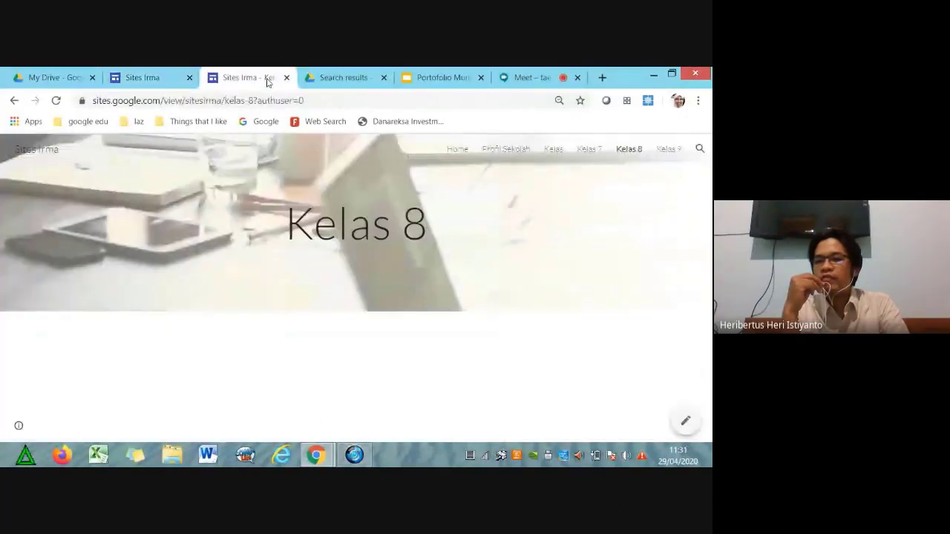
{"action": "left_click", "coordinate": [170, 83]}
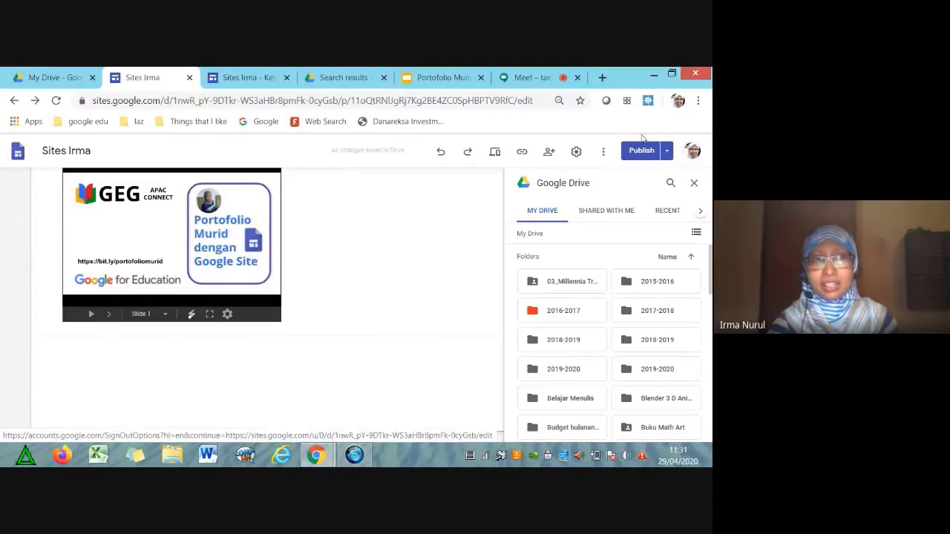
Compare storage use in the personal and school Google Drives, and look through the school account's shared drives.
{"action": "left_click", "coordinate": [59, 77]}
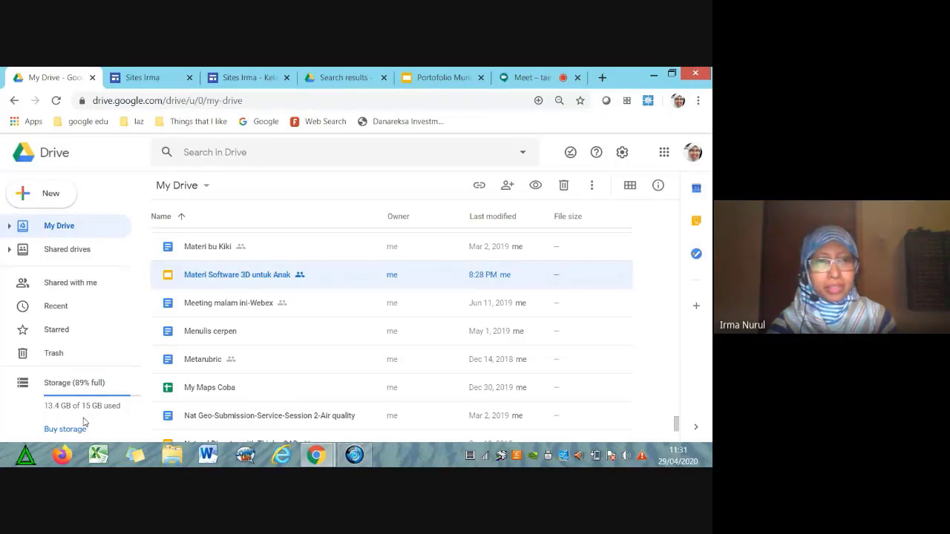
{"action": "left_click", "coordinate": [339, 80]}
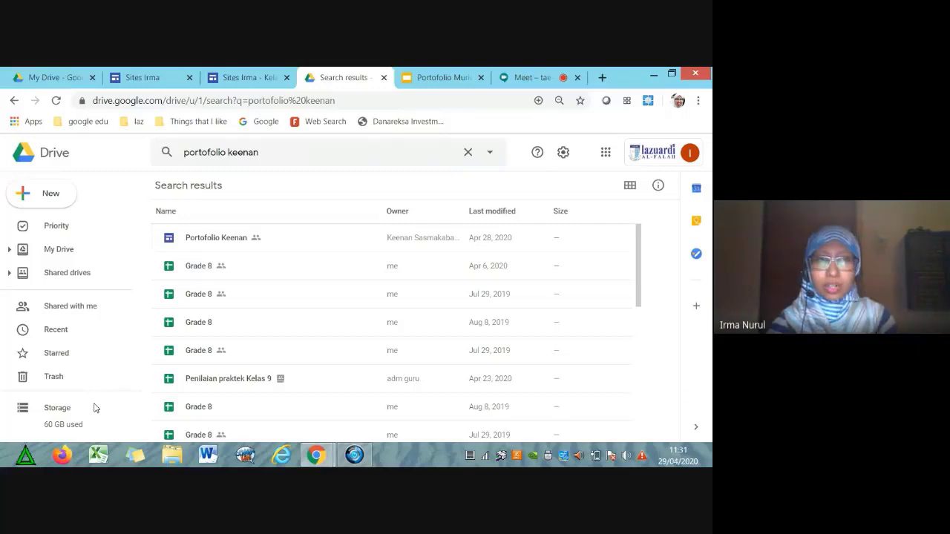
{"action": "left_click", "coordinate": [95, 278]}
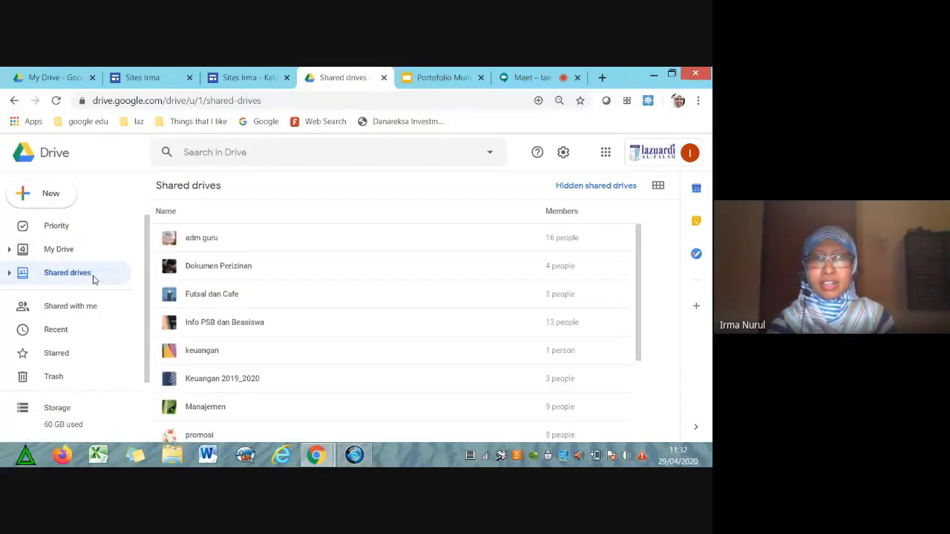
{"action": "scroll", "coordinate": [255, 267], "scroll_direction": "down", "scroll_amount": 2}
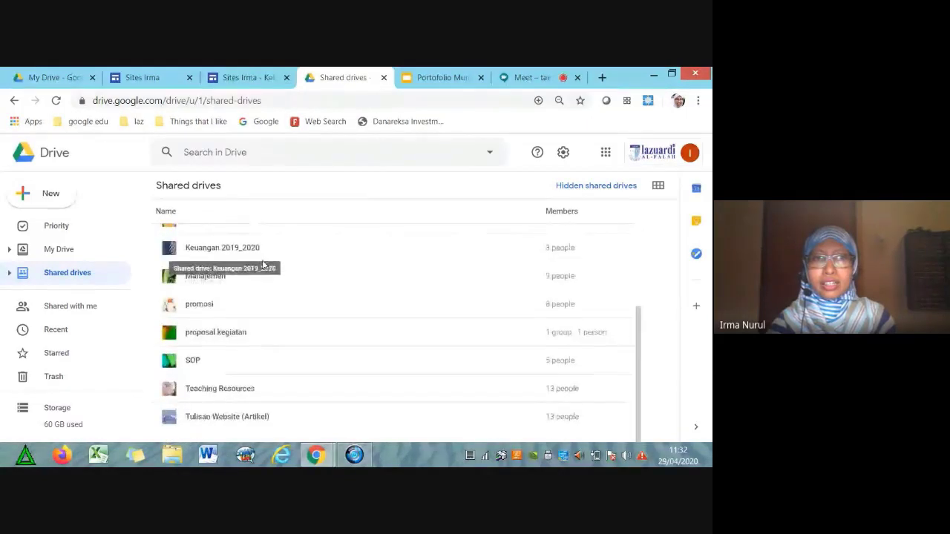
{"action": "scroll", "coordinate": [248, 416], "scroll_direction": "up", "scroll_amount": 2}
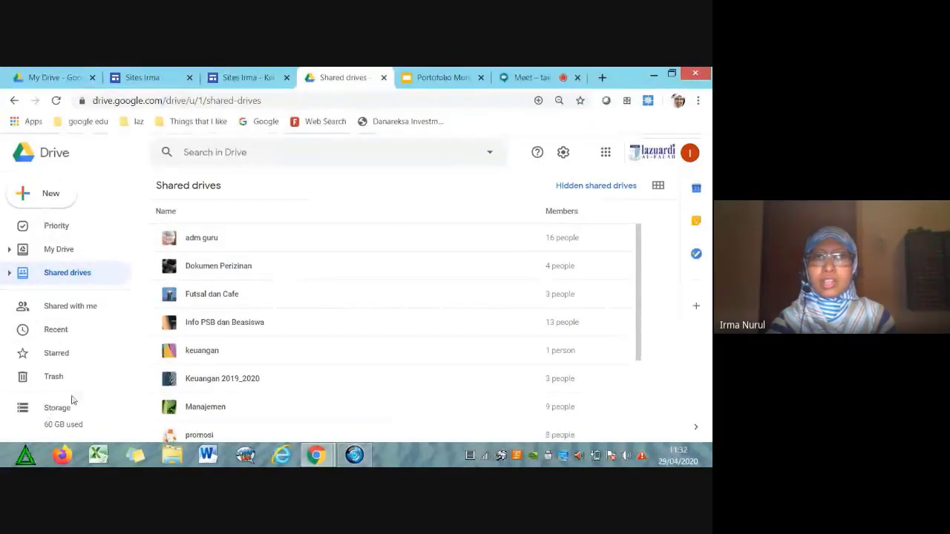
Go back through the personal Drive to the site editor showing the embedded presentation.
{"action": "left_click", "coordinate": [56, 76]}
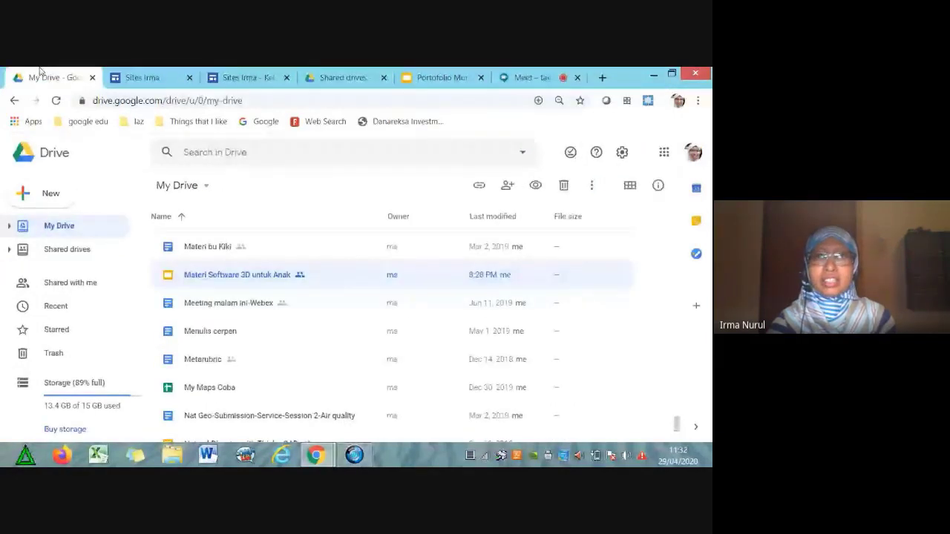
{"action": "left_click", "coordinate": [137, 77]}
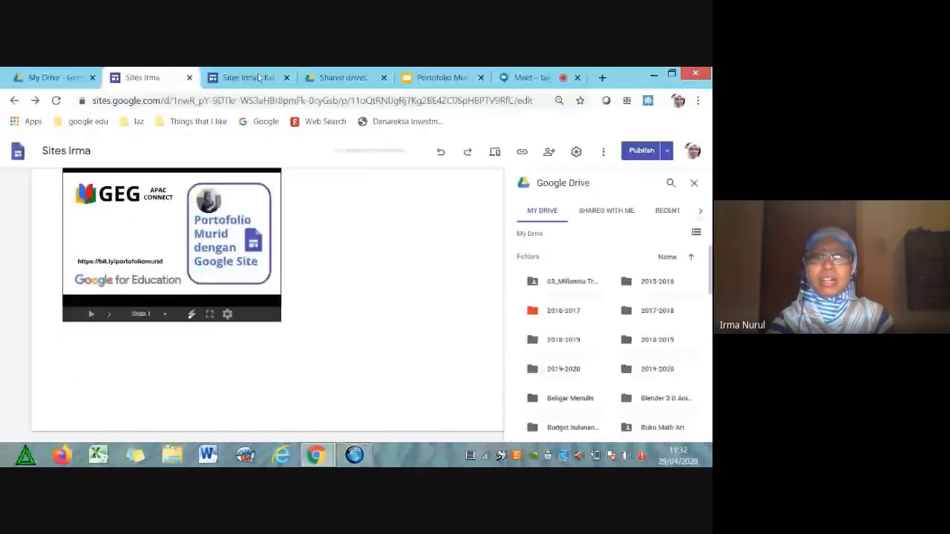
{"action": "key", "text": "ctrl+Tab"}
{"action": "left_click", "coordinate": [150, 78]}
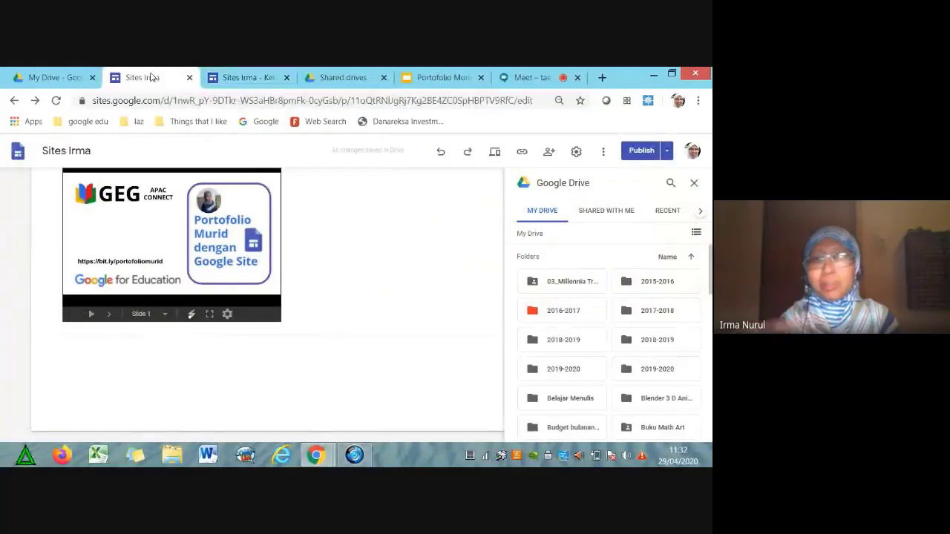